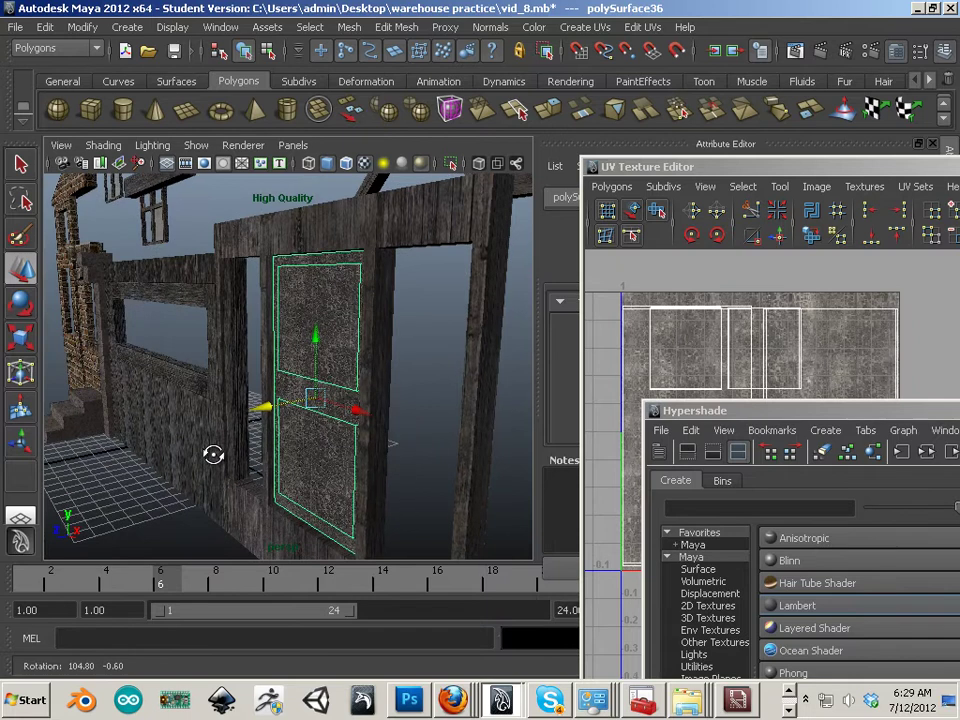
Inspect the cracked-paint texture on the door panel set between the wooden wall posts, close up and from several angles
{"action": "left_click", "coordinate": [414, 482]}
{"action": "middle_click_drag", "start_coordinate": [414, 482], "coordinate": [430, 494], "text": "alt"}
{"action": "left_click_drag", "start_coordinate": [430, 493], "coordinate": [272, 439], "text": "alt"}
{"action": "left_click", "coordinate": [298, 420]}
{"action": "left_click", "coordinate": [300, 340]}
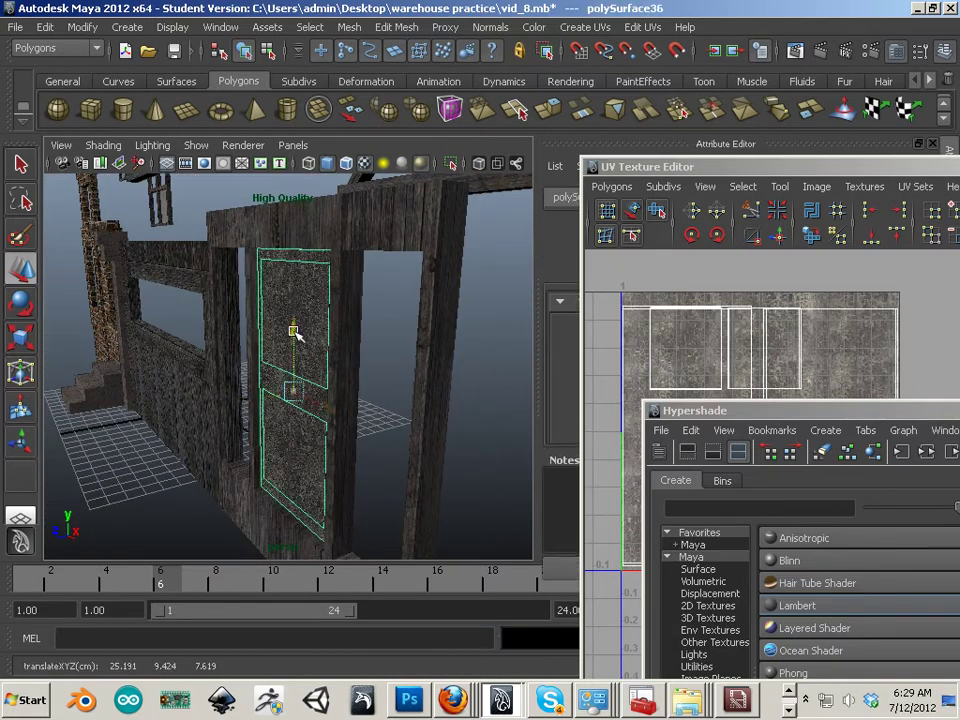
{"action": "left_click", "coordinate": [419, 441]}
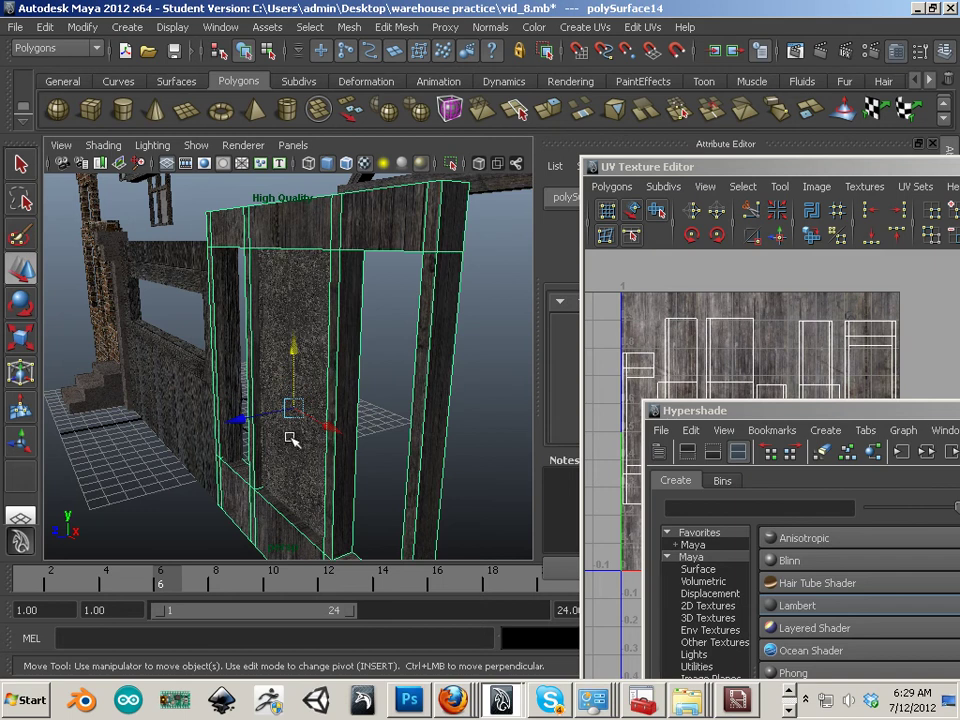
{"action": "left_click_drag", "start_coordinate": [291, 439], "coordinate": [408, 420], "text": "alt"}
{"action": "left_click", "coordinate": [341, 463]}
{"action": "right_click_drag", "start_coordinate": [298, 412], "coordinate": [336, 433], "text": "alt"}
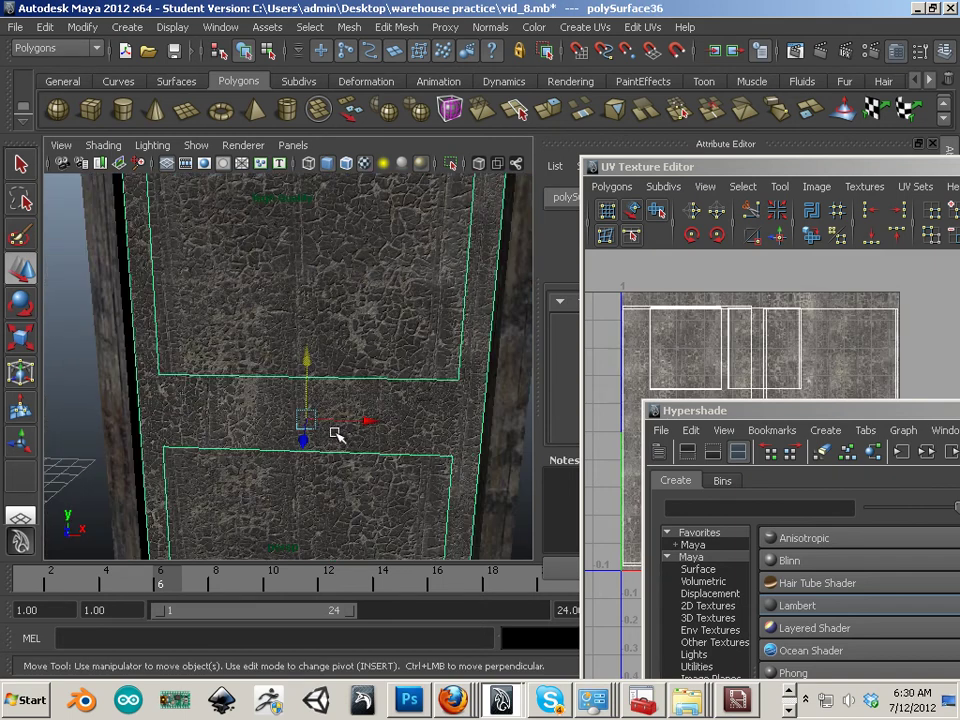
{"action": "scroll", "coordinate": [424, 396], "scroll_direction": "down", "scroll_amount": 2}
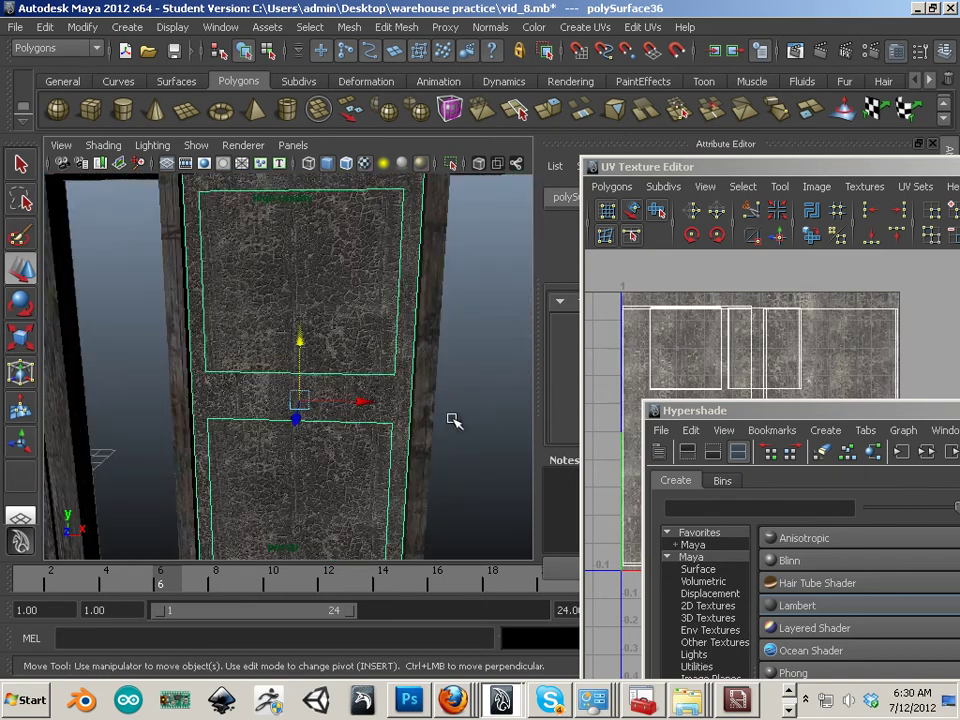
{"action": "left_click", "coordinate": [453, 420]}
{"action": "left_click", "coordinate": [321, 402]}
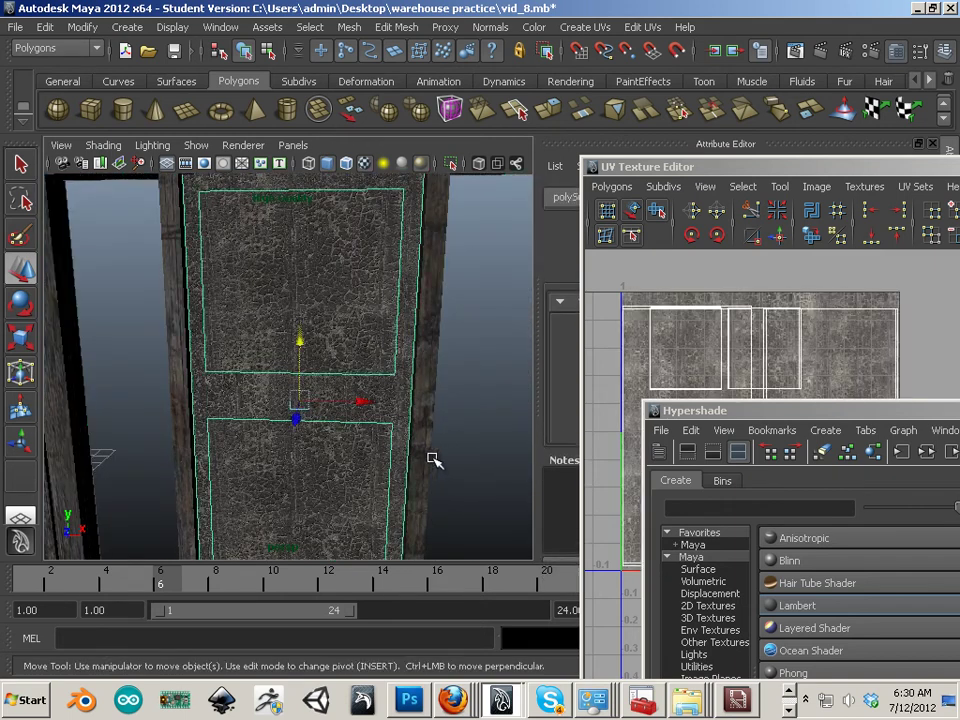
{"action": "scroll", "coordinate": [366, 444], "scroll_direction": "down", "scroll_amount": 5}
{"action": "left_click", "coordinate": [378, 440]}
{"action": "scroll", "coordinate": [343, 446], "scroll_direction": "up", "scroll_amount": 6}
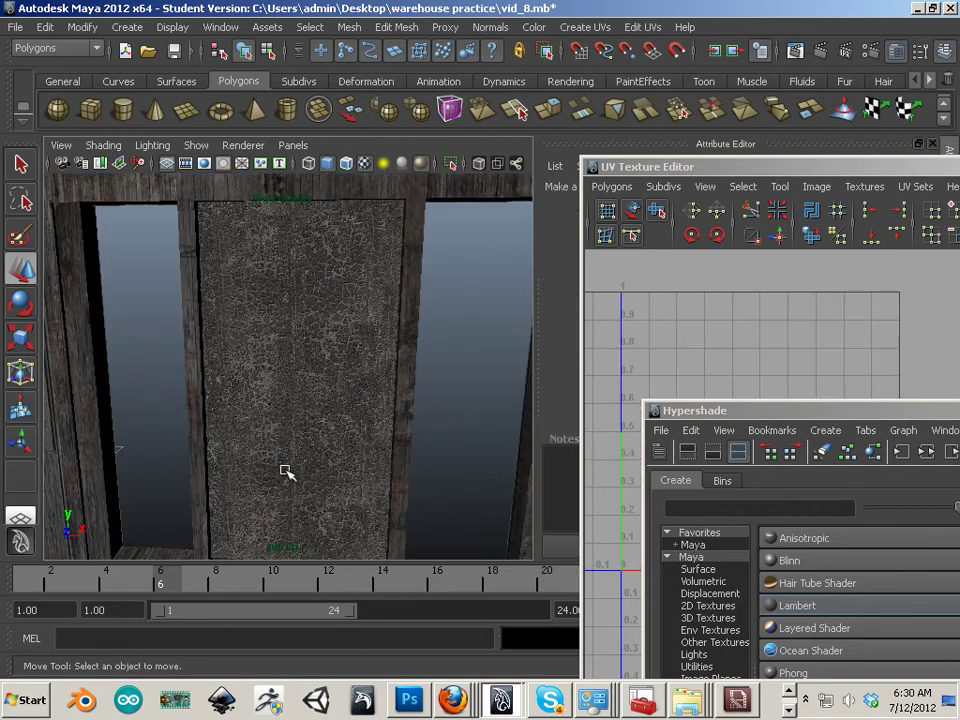
{"action": "right_click_drag", "start_coordinate": [286, 471], "coordinate": [351, 494], "text": "alt"}
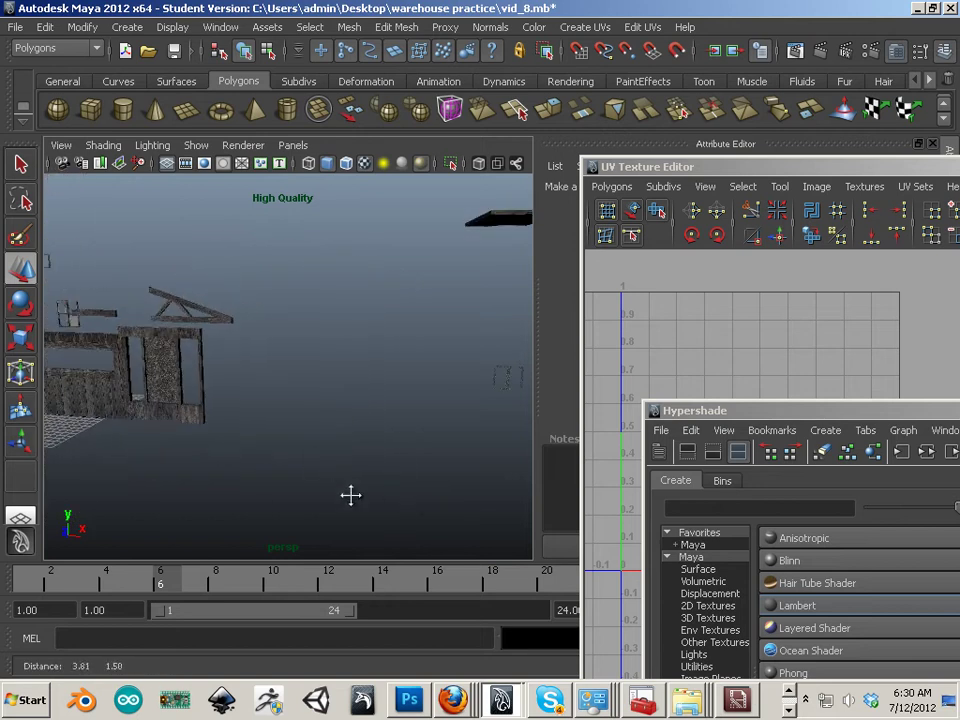
Delete the small stray window piece floating below the separate flat wooden panel
{"action": "middle_click_drag", "start_coordinate": [351, 495], "coordinate": [232, 478], "text": "alt"}
{"action": "scroll", "coordinate": [434, 458], "scroll_direction": "down", "scroll_amount": 2}
{"action": "left_click_drag", "start_coordinate": [418, 440], "coordinate": [386, 466], "text": "alt"}
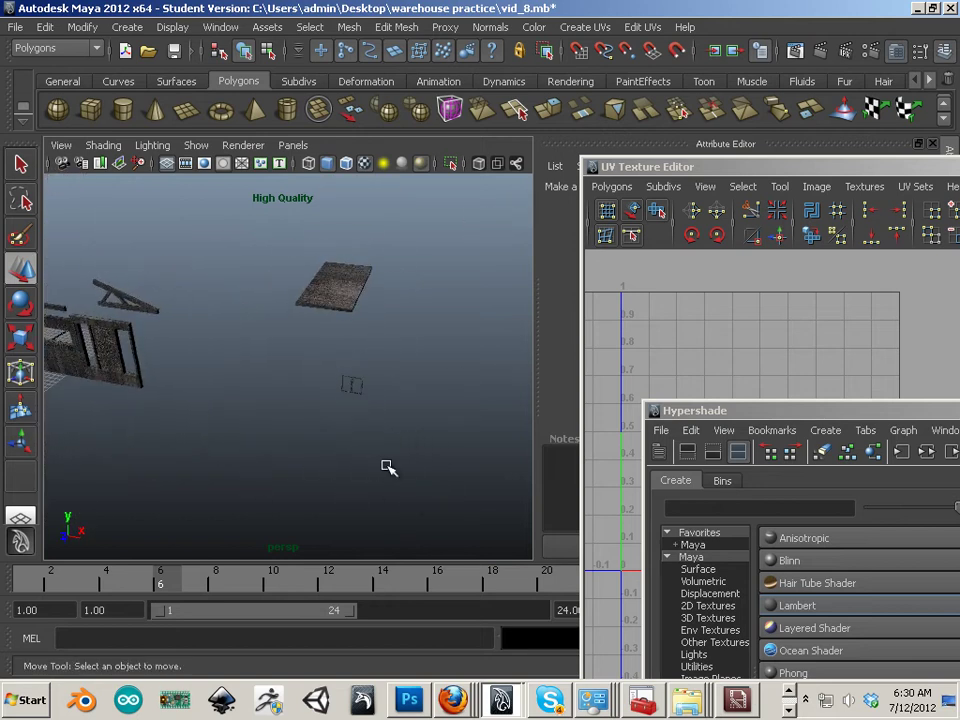
{"action": "left_click_drag", "start_coordinate": [399, 352], "coordinate": [332, 409]}
{"action": "left_click", "coordinate": [341, 422]}
Move the flat wooden panel down, forward and closer to the rest of the building pieces
{"action": "left_click", "coordinate": [330, 294]}
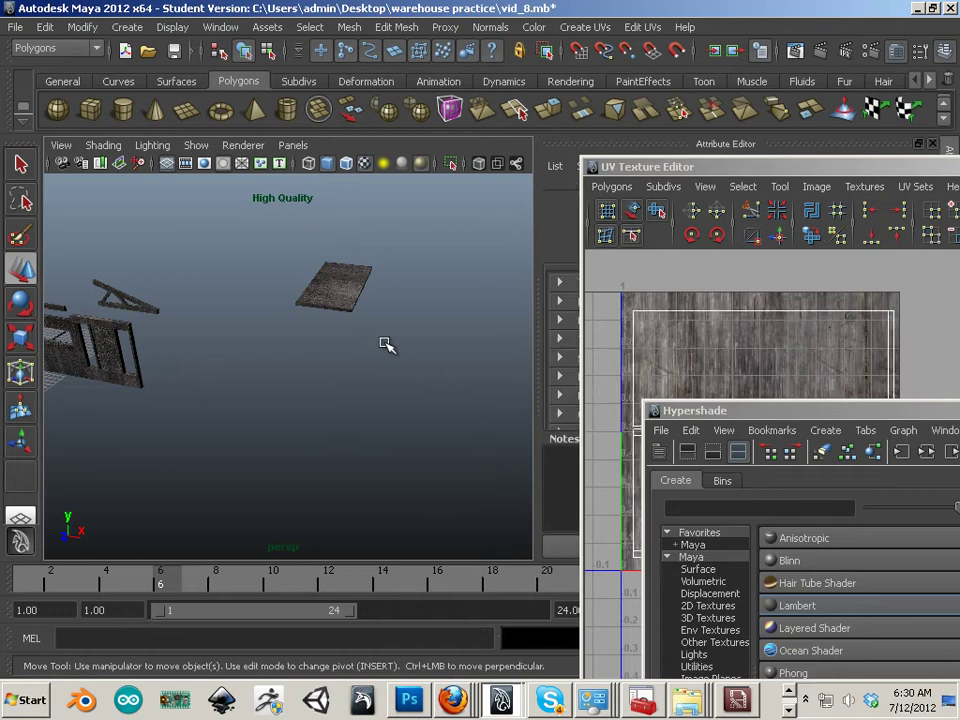
{"action": "left_click_drag", "start_coordinate": [335, 227], "coordinate": [338, 310]}
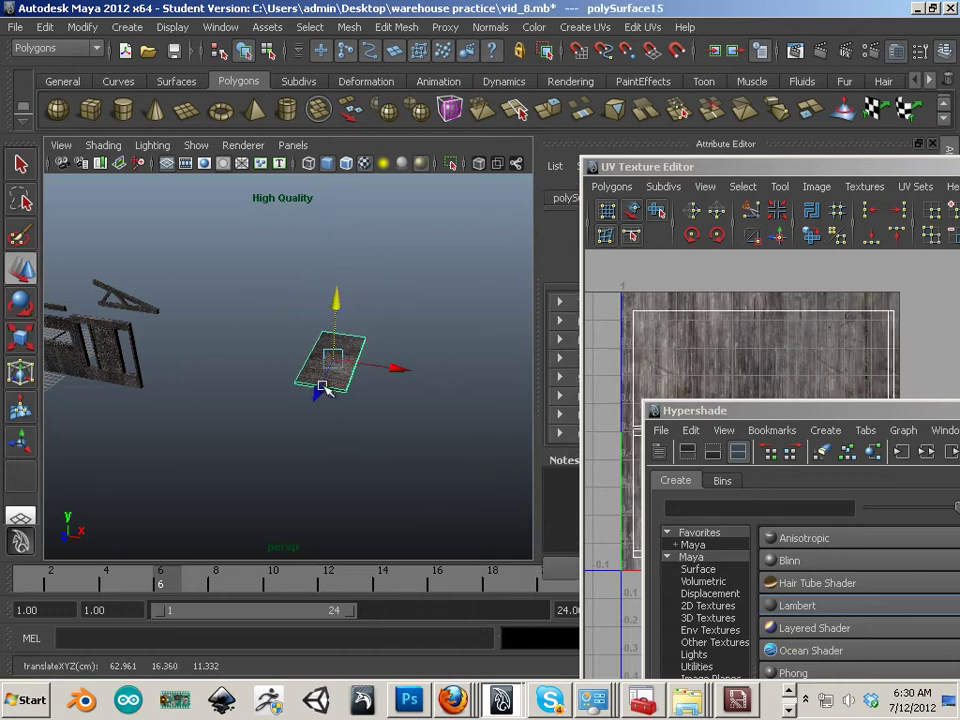
{"action": "left_click_drag", "start_coordinate": [322, 387], "coordinate": [260, 471]}
{"action": "left_click_drag", "start_coordinate": [371, 446], "coordinate": [245, 427]}
{"action": "middle_click_drag", "start_coordinate": [269, 424], "coordinate": [269, 424], "text": "alt"}
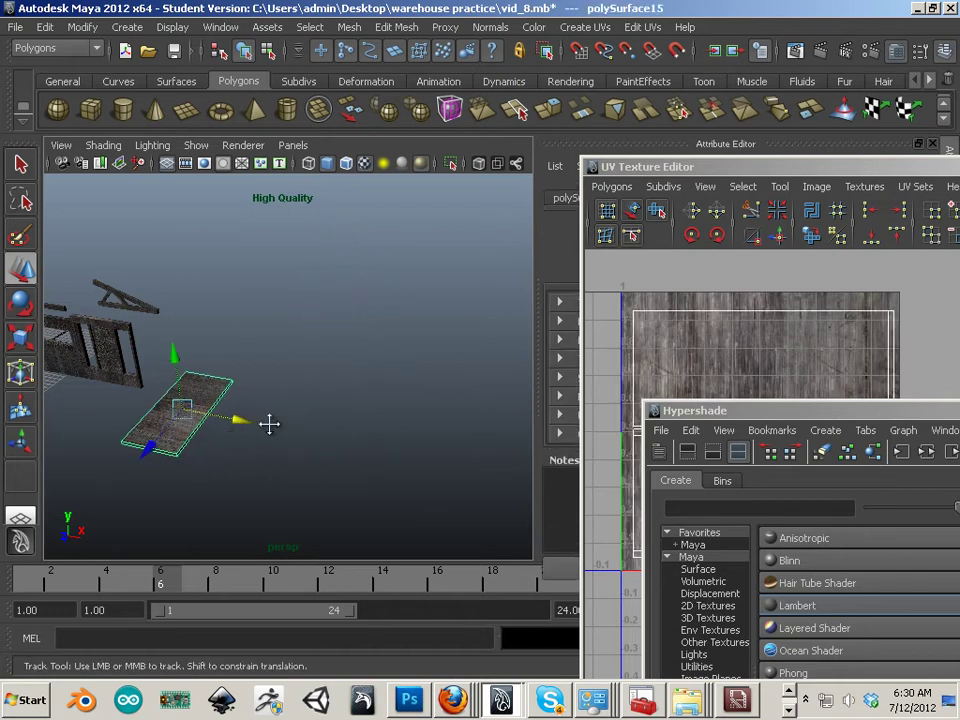
{"action": "left_click_drag", "start_coordinate": [269, 424], "coordinate": [335, 375], "text": "alt"}
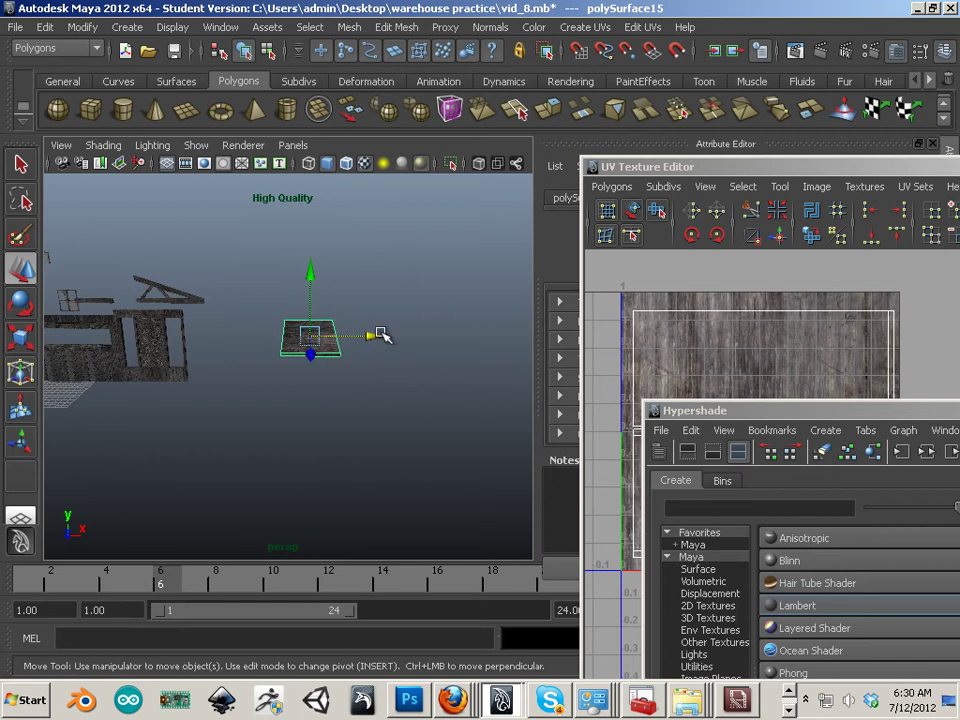
{"action": "left_click_drag", "start_coordinate": [382, 334], "coordinate": [458, 476], "text": "alt"}
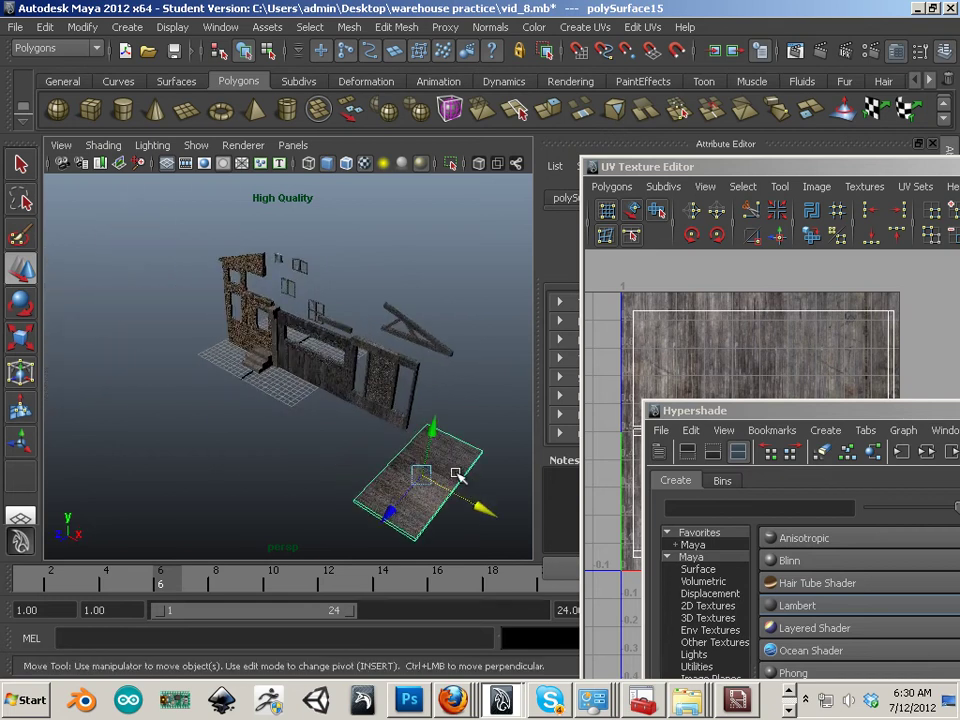
{"action": "right_click_drag", "start_coordinate": [458, 476], "coordinate": [426, 435], "text": "alt"}
{"action": "mouse_move", "coordinate": [426, 435]}
{"action": "left_mouse_down", "text": "alt"}
{"action": "mouse_move", "coordinate": [360, 441]}
{"action": "mouse_move", "coordinate": [460, 416]}
{"action": "mouse_move", "coordinate": [450, 439]}
{"action": "mouse_move", "coordinate": [476, 416]}
{"action": "mouse_move", "coordinate": [456, 444]}
{"action": "mouse_move", "coordinate": [440, 440]}
{"action": "left_mouse_up", "text": "alt"}
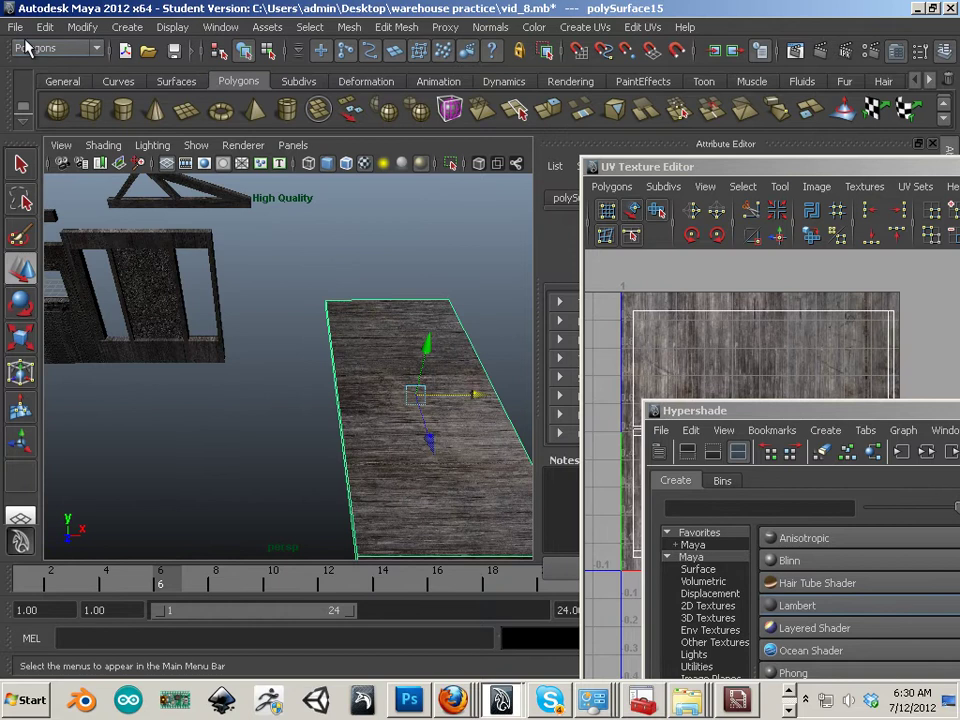
Save the scene under its current name, accepting the student version notice
{"action": "left_click", "coordinate": [15, 27]}
{"action": "left_click", "coordinate": [36, 90]}
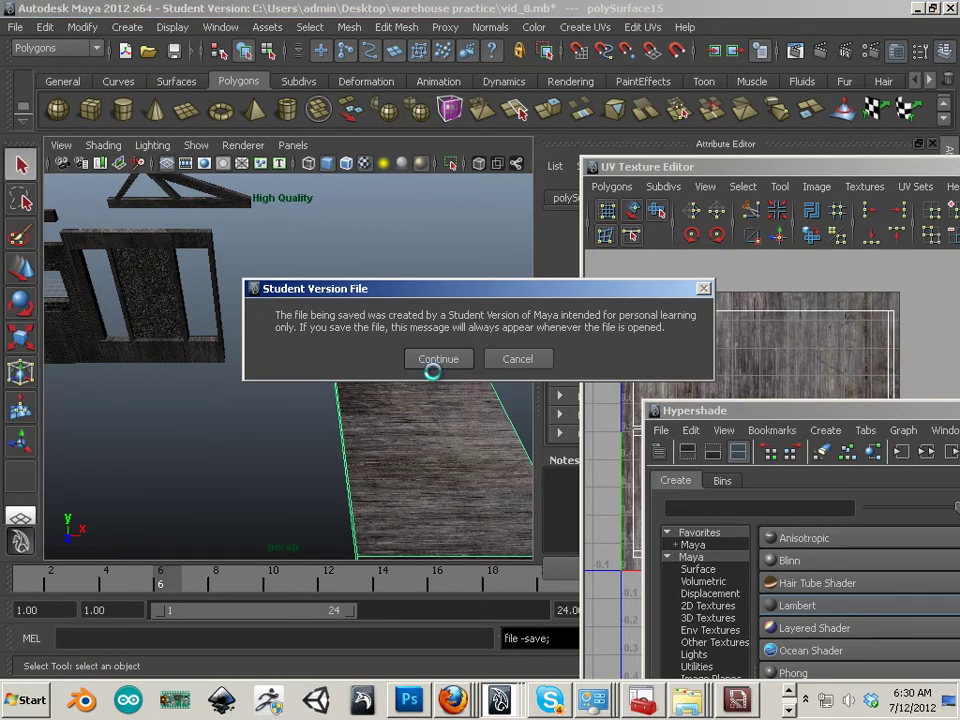
{"action": "left_click", "coordinate": [433, 365]}
{"action": "scroll", "coordinate": [390, 445], "scroll_direction": "down", "scroll_amount": 5}
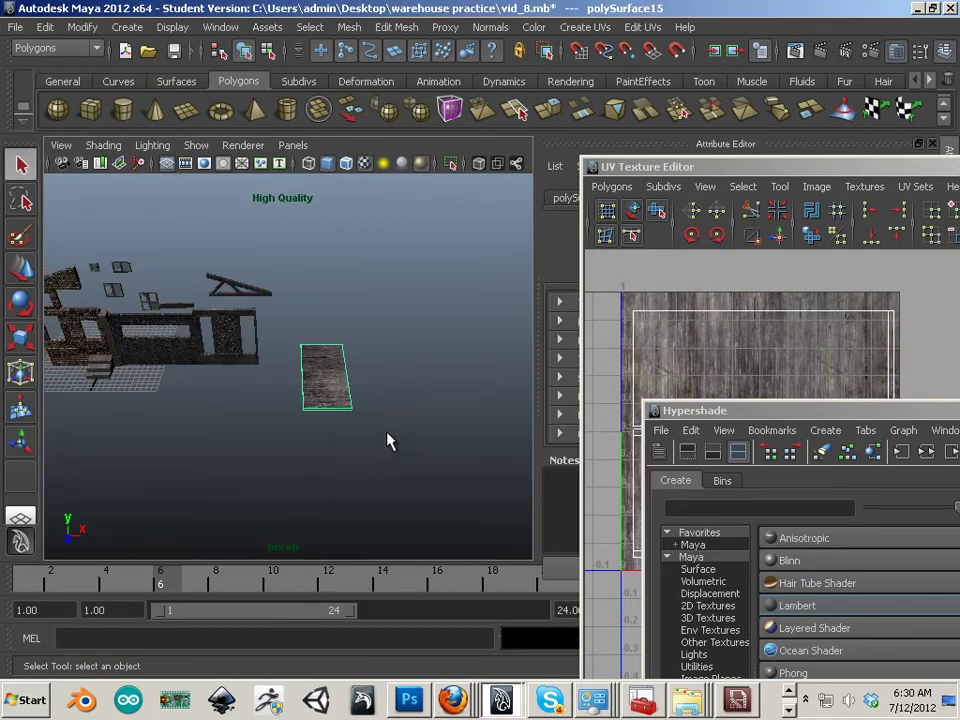
{"action": "left_click_drag", "start_coordinate": [399, 504], "coordinate": [365, 467], "text": "alt"}
{"action": "left_click", "coordinate": [452, 700]}
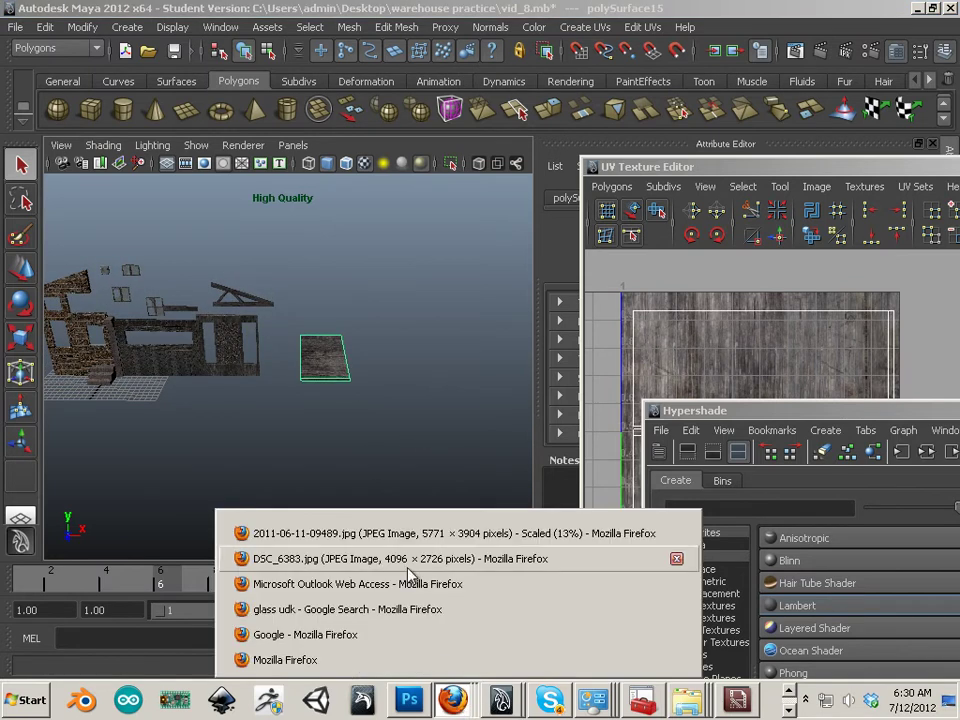
{"action": "left_click", "coordinate": [408, 530]}
{"action": "left_click", "coordinate": [48, 99]}
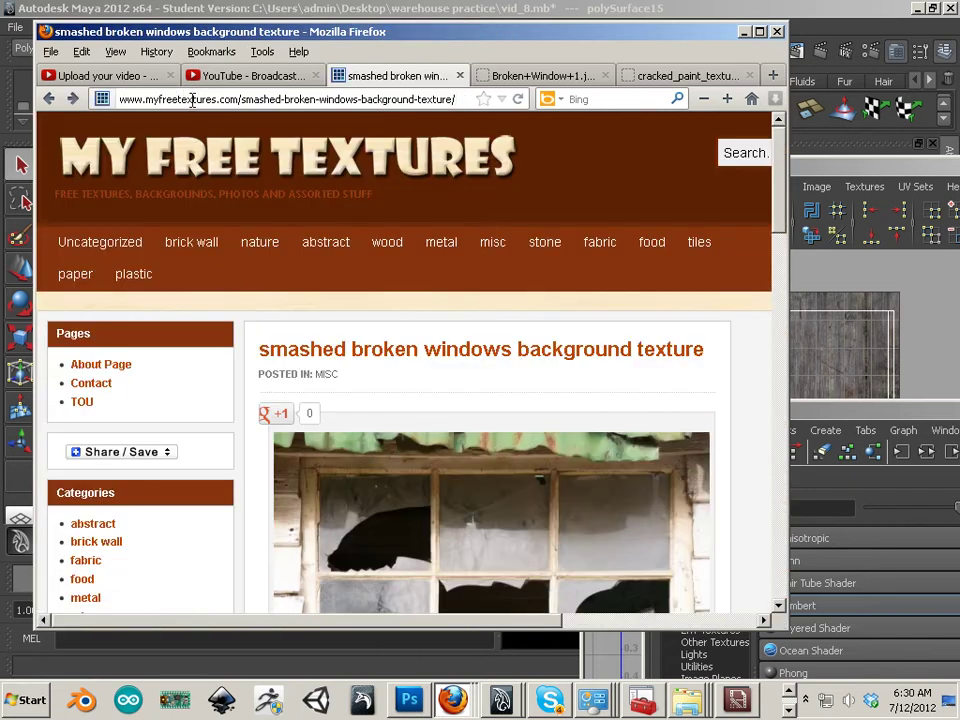
{"action": "left_click", "coordinate": [191, 100]}
{"action": "type", "text": "www.google"}
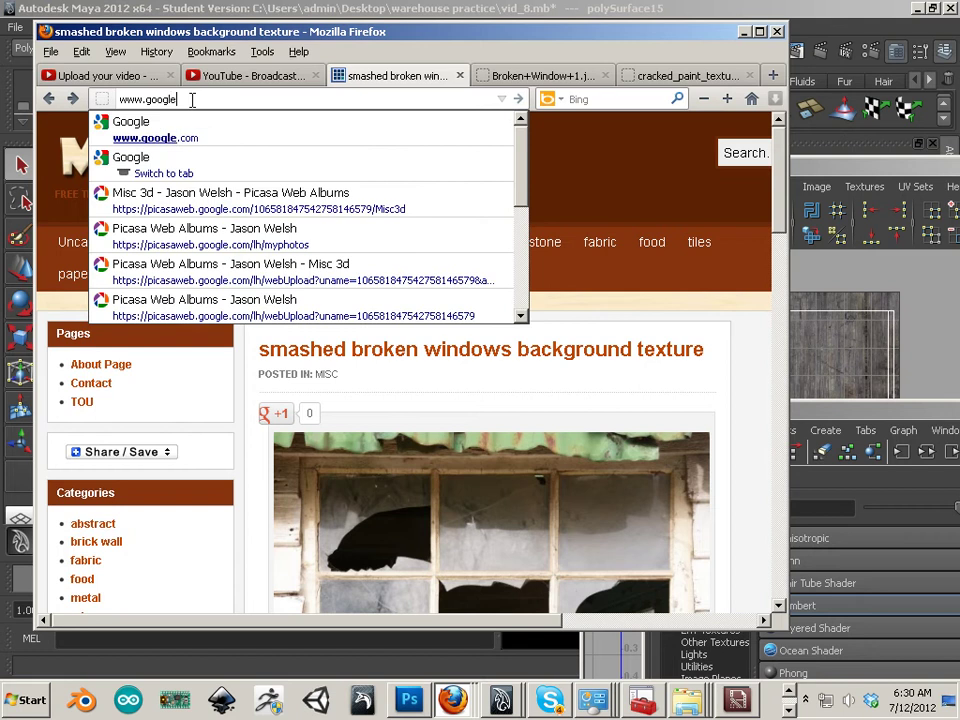
{"action": "type", "text": ".com"}
{"action": "key", "text": "Return"}
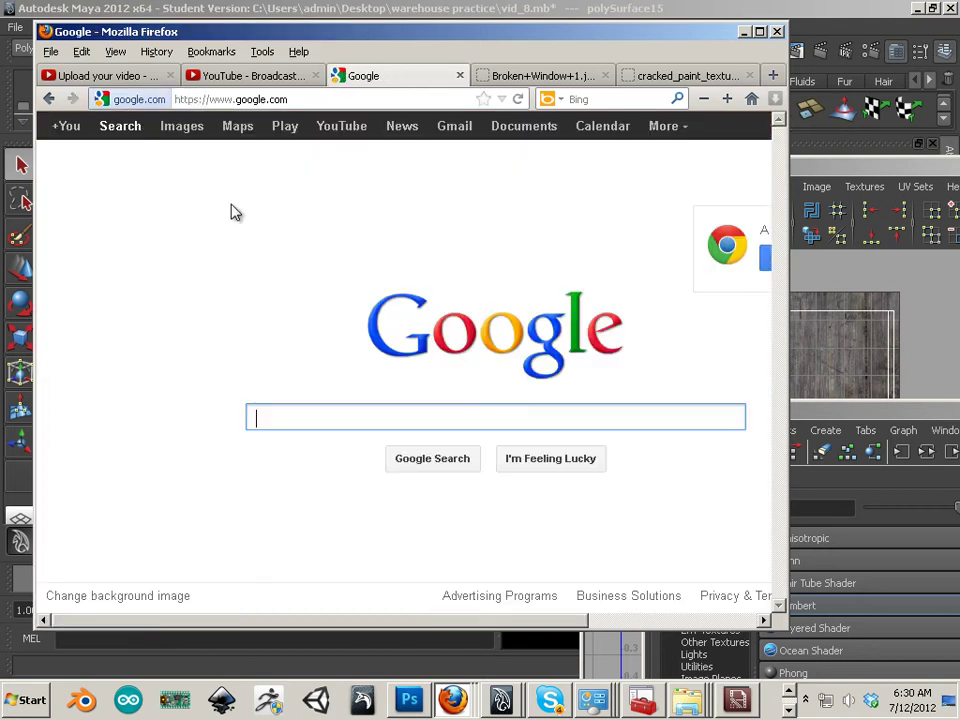
Search Google for "corrugated metal" and show the image results
{"action": "type", "text": "c"}
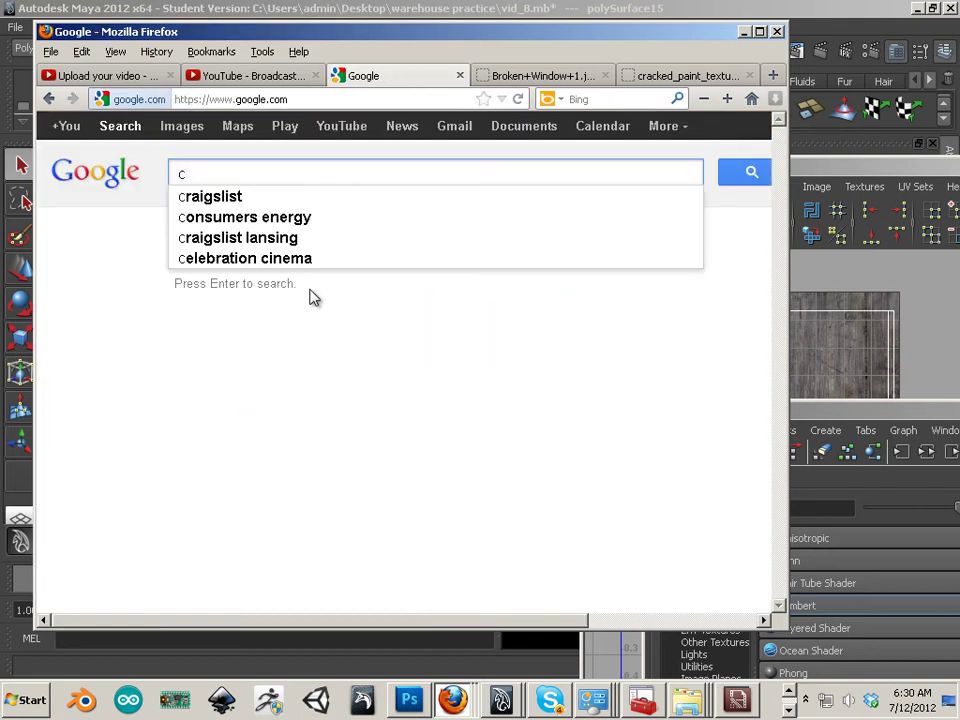
{"action": "type", "text": "oraga"}
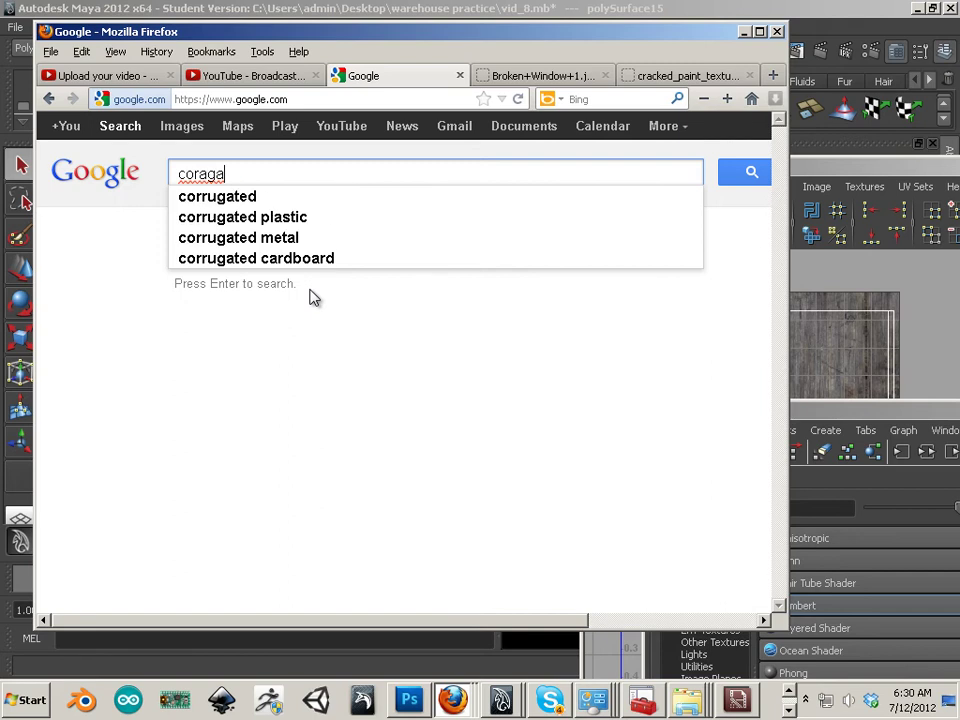
{"action": "type", "text": "ted"}
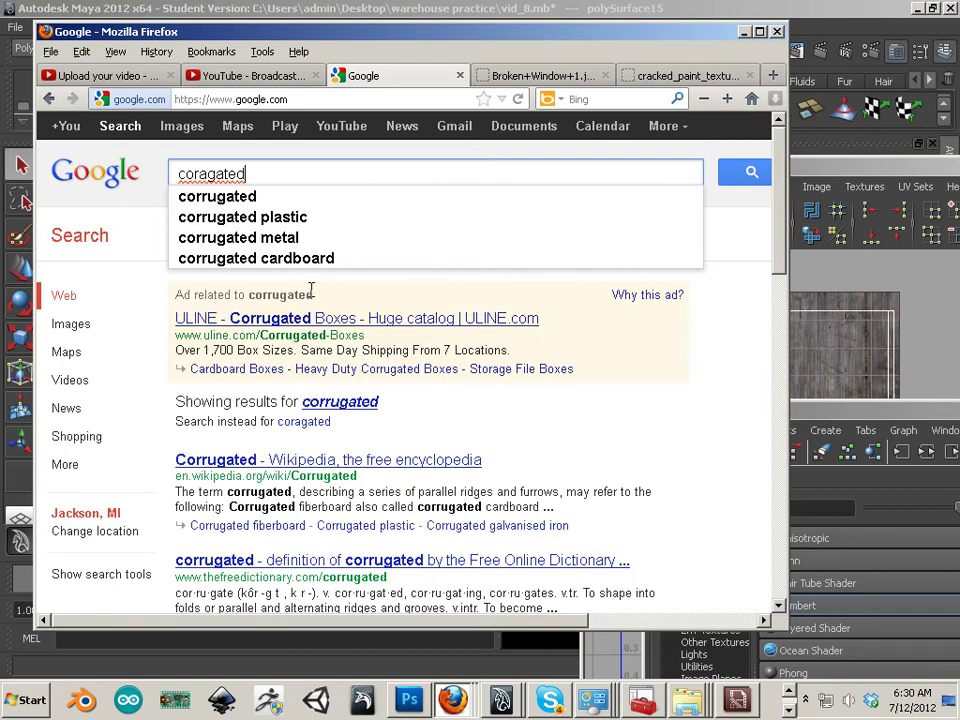
{"action": "left_click", "coordinate": [294, 237]}
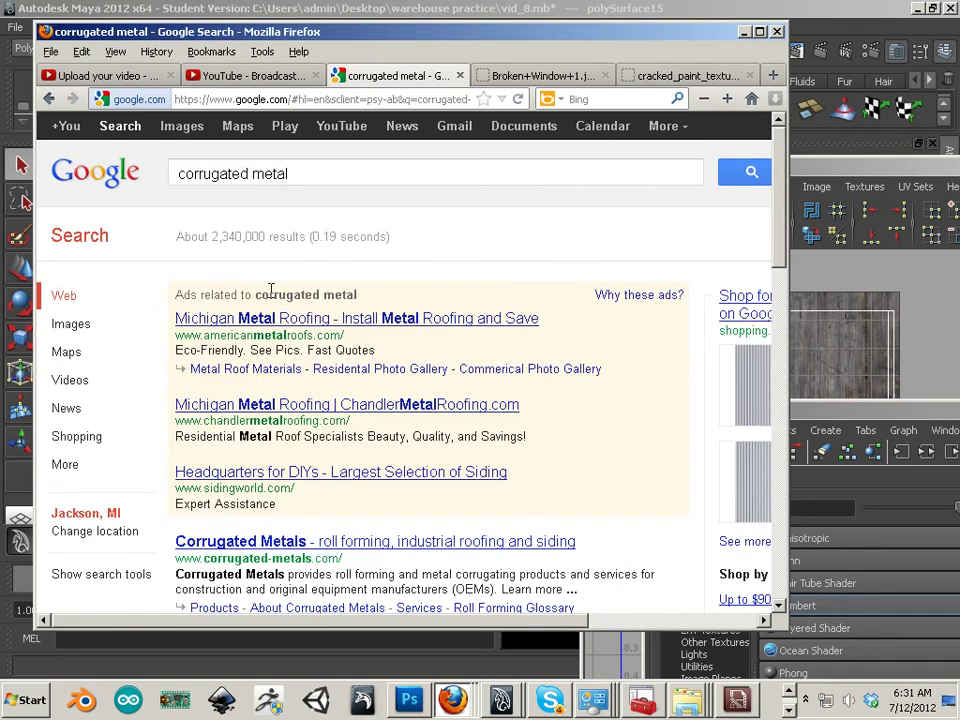
{"action": "left_click", "coordinate": [82, 326]}
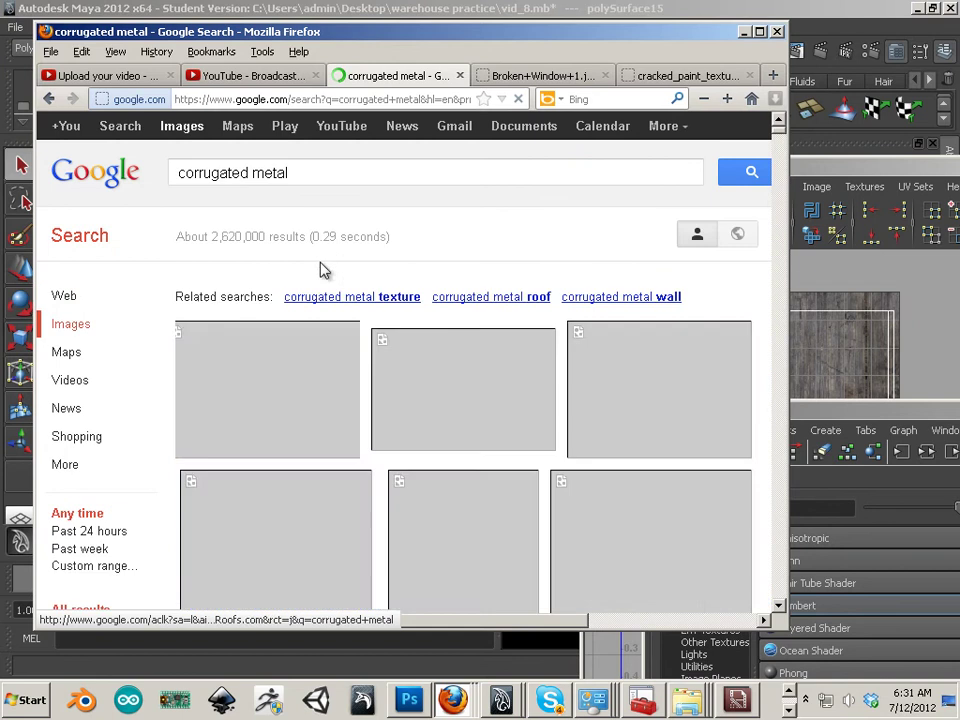
Restrict the image results to sizes larger than 10 MP (3648×2736)
{"action": "scroll", "coordinate": [422, 354], "scroll_direction": "down", "scroll_amount": 4}
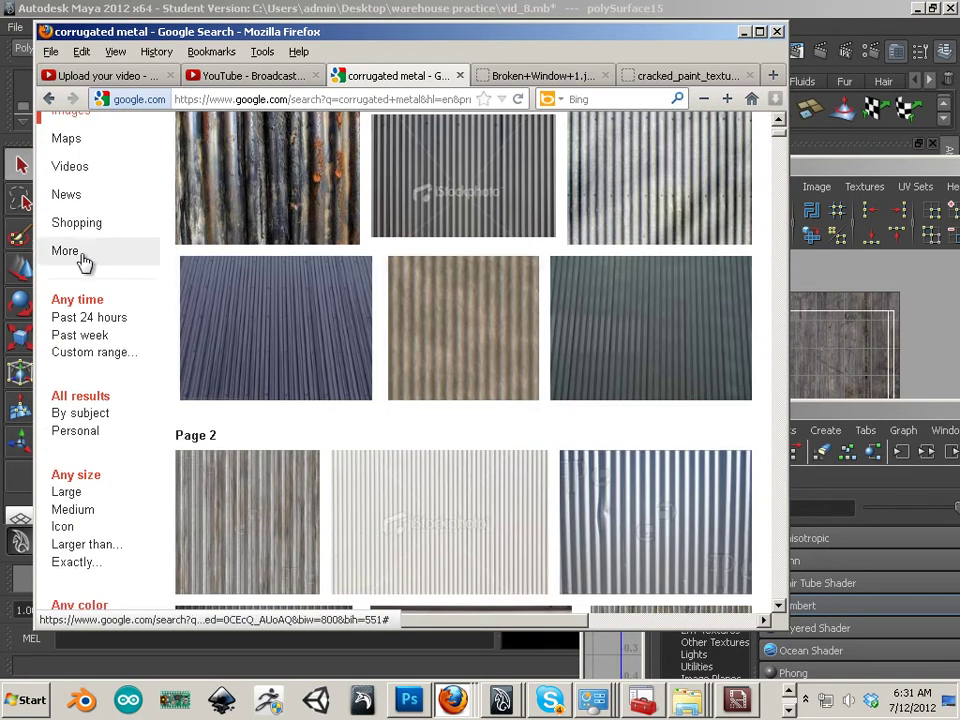
{"action": "scroll", "coordinate": [110, 333], "scroll_direction": "down", "scroll_amount": 4}
{"action": "left_click", "coordinate": [100, 330]}
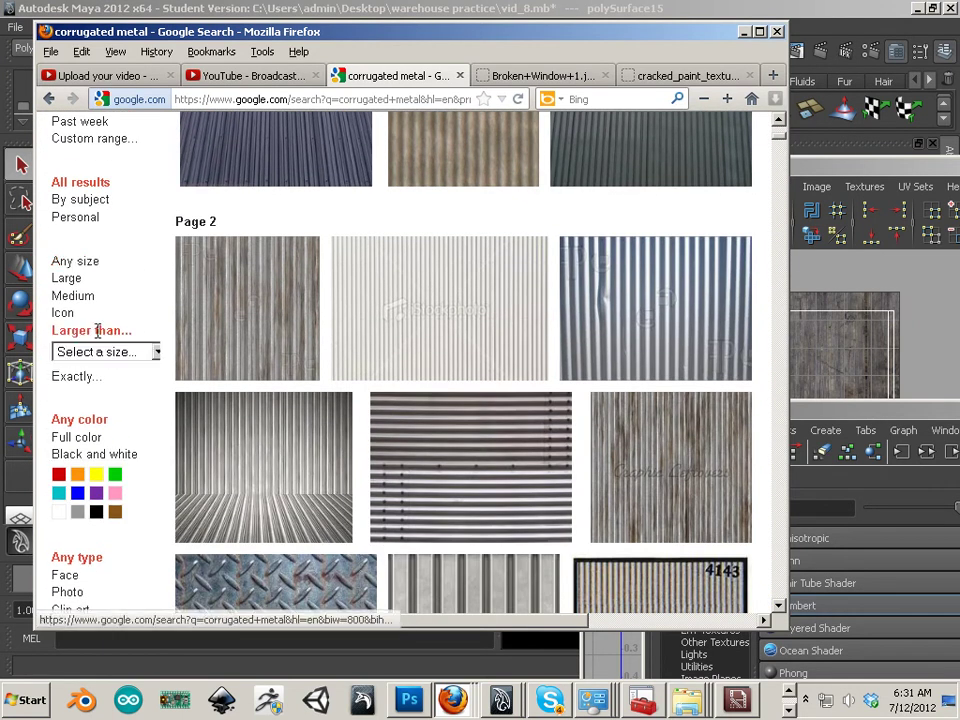
{"action": "left_click", "coordinate": [152, 354]}
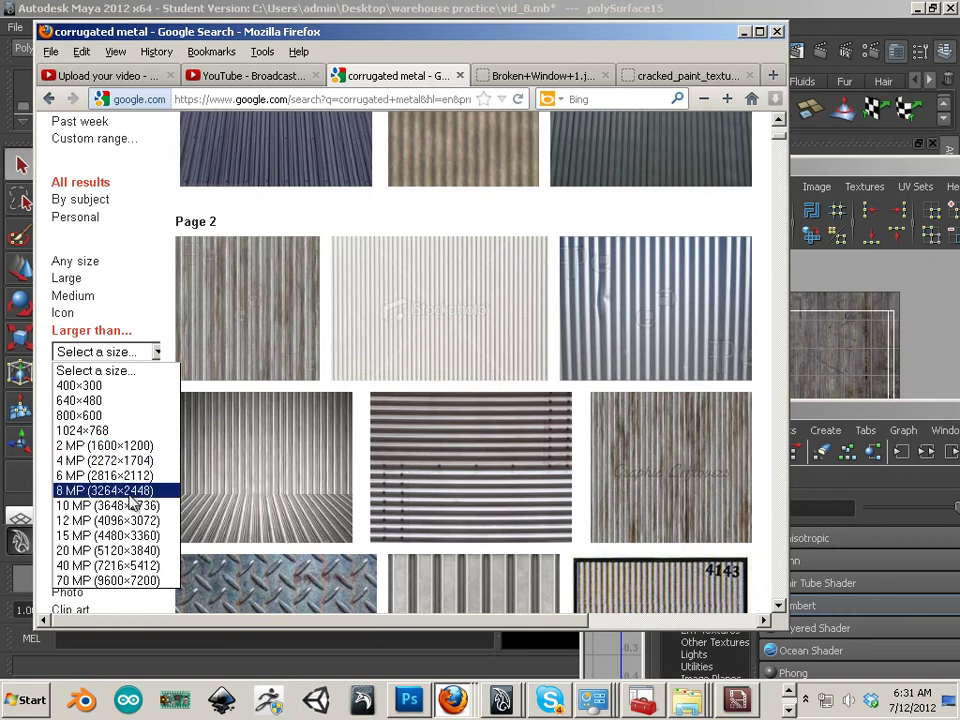
{"action": "left_click", "coordinate": [130, 505]}
Browse the size-filtered corrugated metal images and preview the Rusted_Corrugated_Metal_Texture_02.jpg result before returning to the results
{"action": "scroll", "coordinate": [343, 399], "scroll_direction": "down", "scroll_amount": 4}
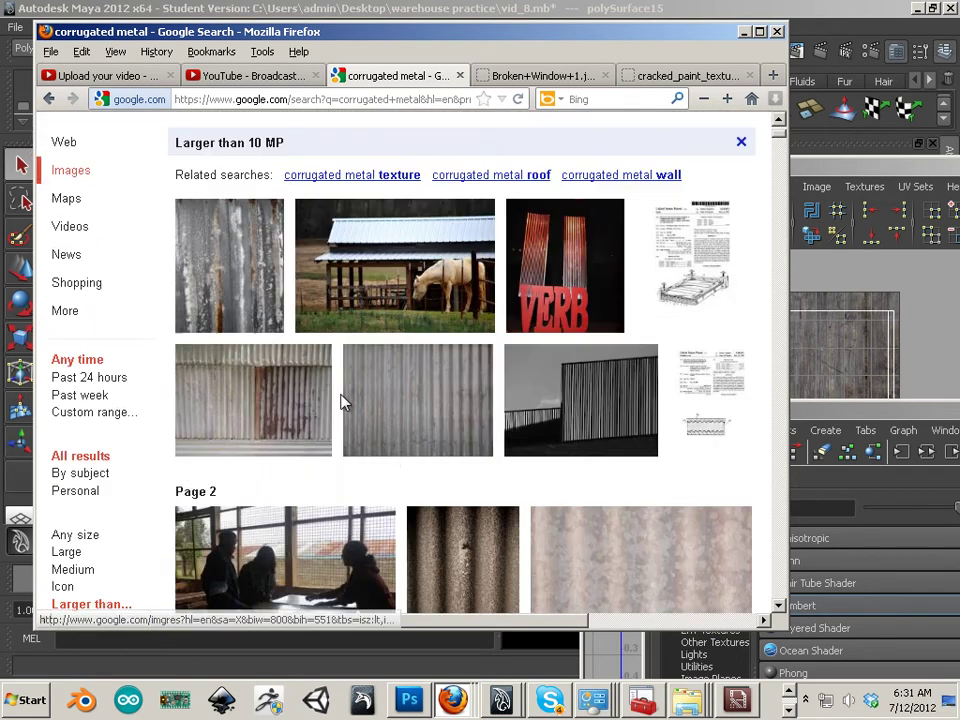
{"action": "mouse_move", "coordinate": [430, 352]}
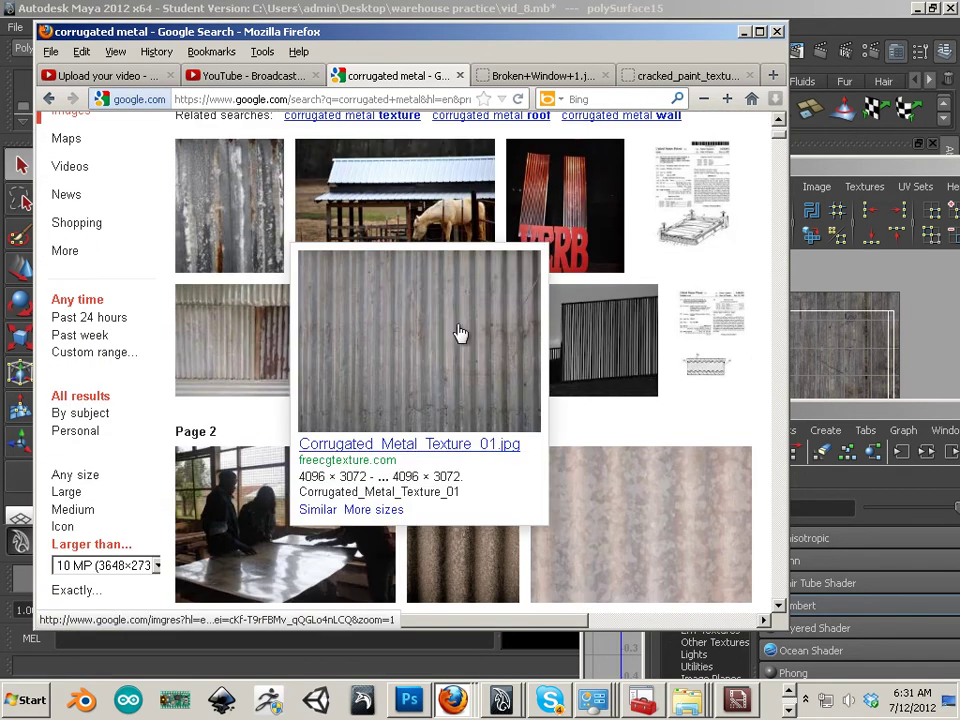
{"action": "scroll", "coordinate": [455, 345], "scroll_direction": "down", "scroll_amount": 4}
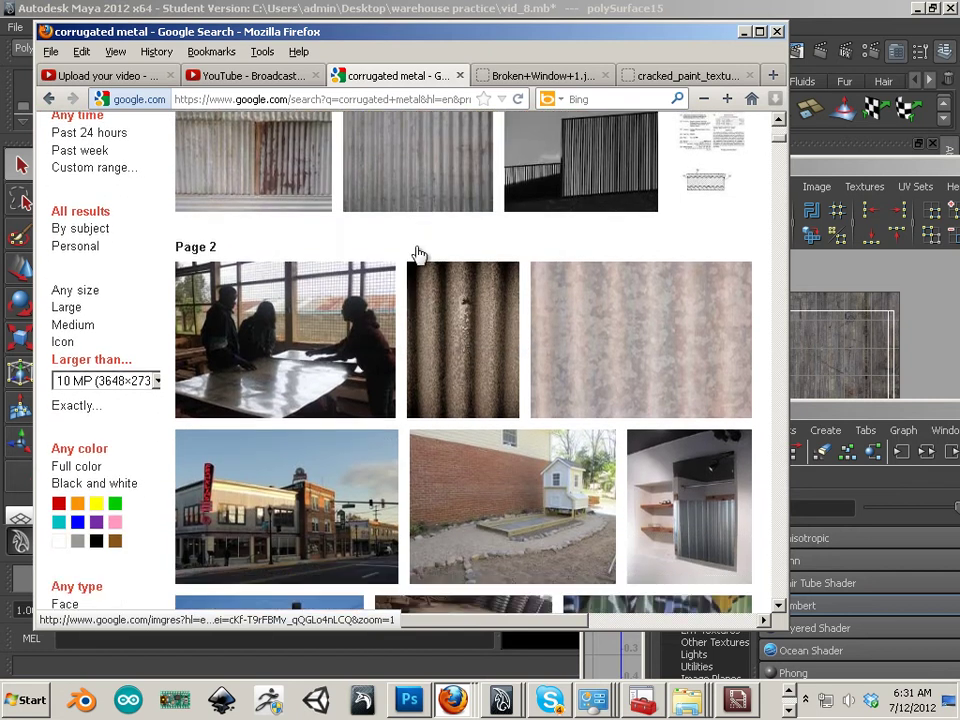
{"action": "mouse_move", "coordinate": [330, 214]}
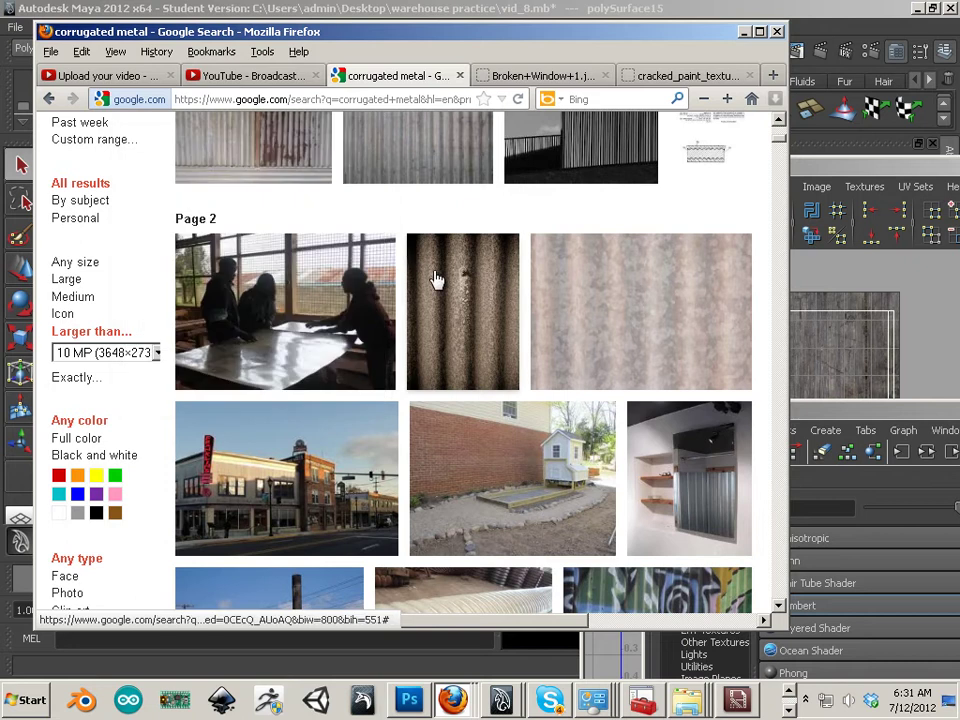
{"action": "left_click", "coordinate": [272, 157]}
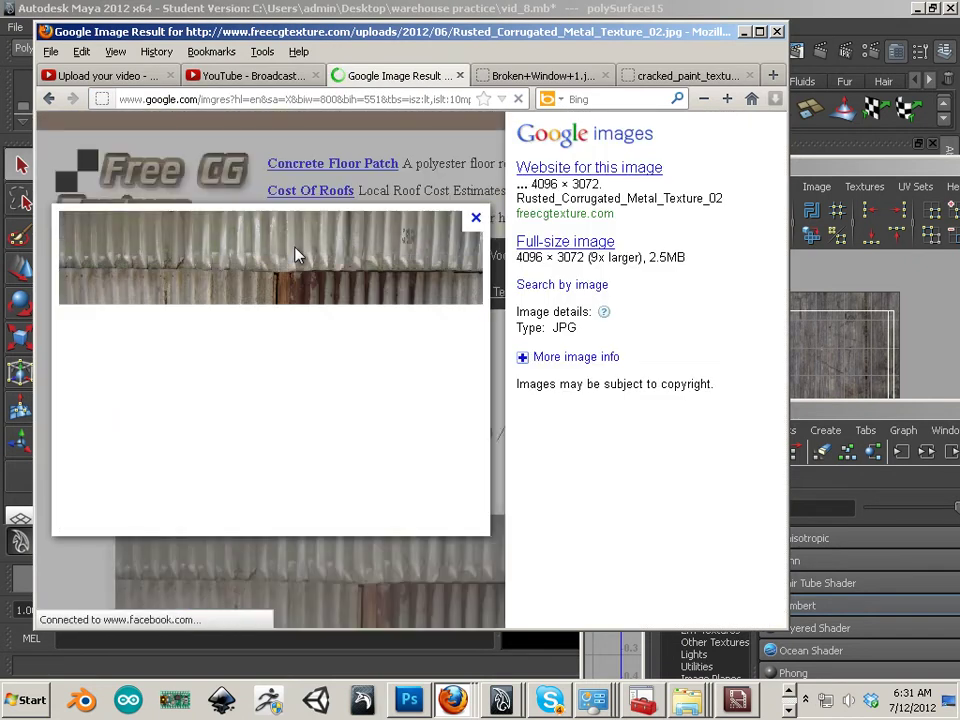
{"action": "left_click", "coordinate": [48, 98]}
Find the Rusted_Corrugated_Metal_Texture_01.jpg result from freecgtexture.com further down the results and open its full-size image
{"action": "scroll", "coordinate": [440, 358], "scroll_direction": "down", "scroll_amount": 3}
{"action": "scroll", "coordinate": [440, 357], "scroll_direction": "down", "scroll_amount": 5}
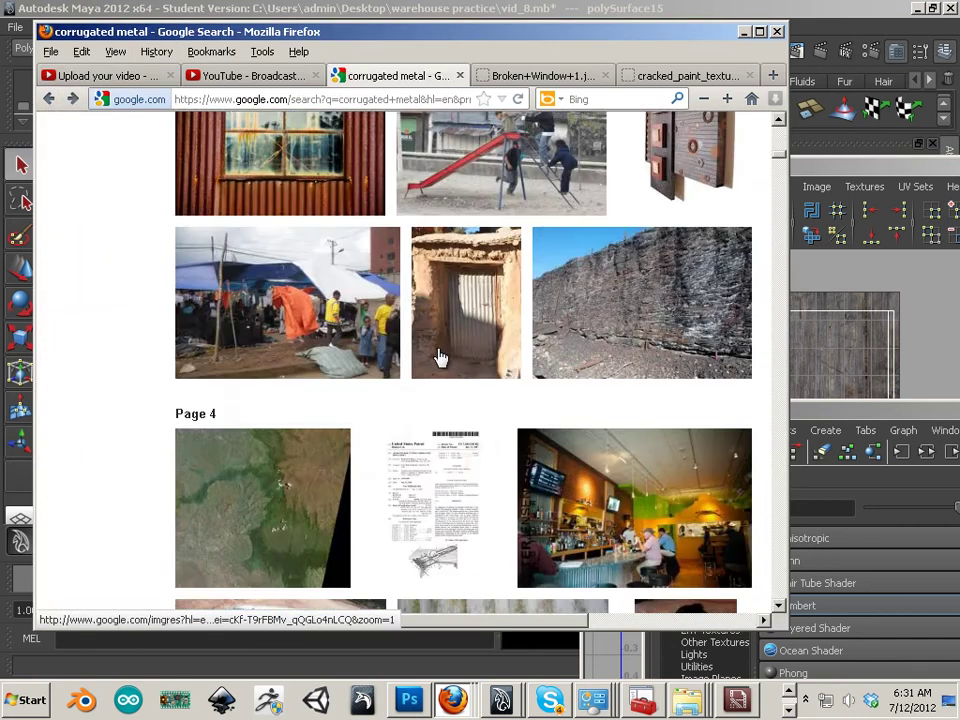
{"action": "scroll", "coordinate": [440, 357], "scroll_direction": "down", "scroll_amount": 15}
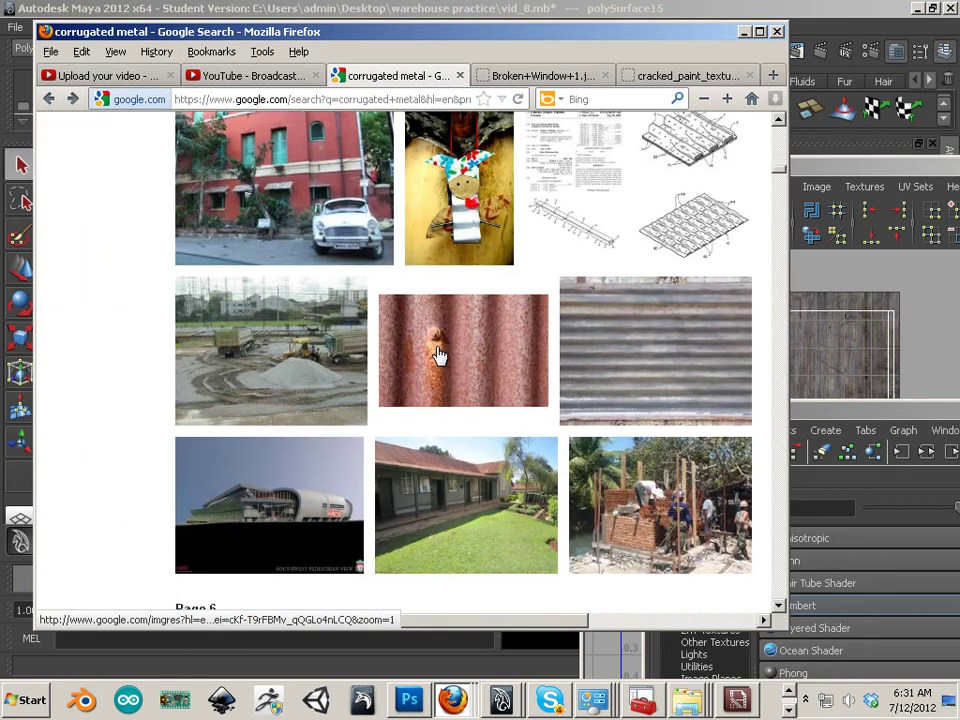
{"action": "scroll", "coordinate": [440, 357], "scroll_direction": "up", "scroll_amount": 4}
{"action": "scroll", "coordinate": [438, 355], "scroll_direction": "up", "scroll_amount": 5}
{"action": "scroll", "coordinate": [437, 354], "scroll_direction": "down", "scroll_amount": 10}
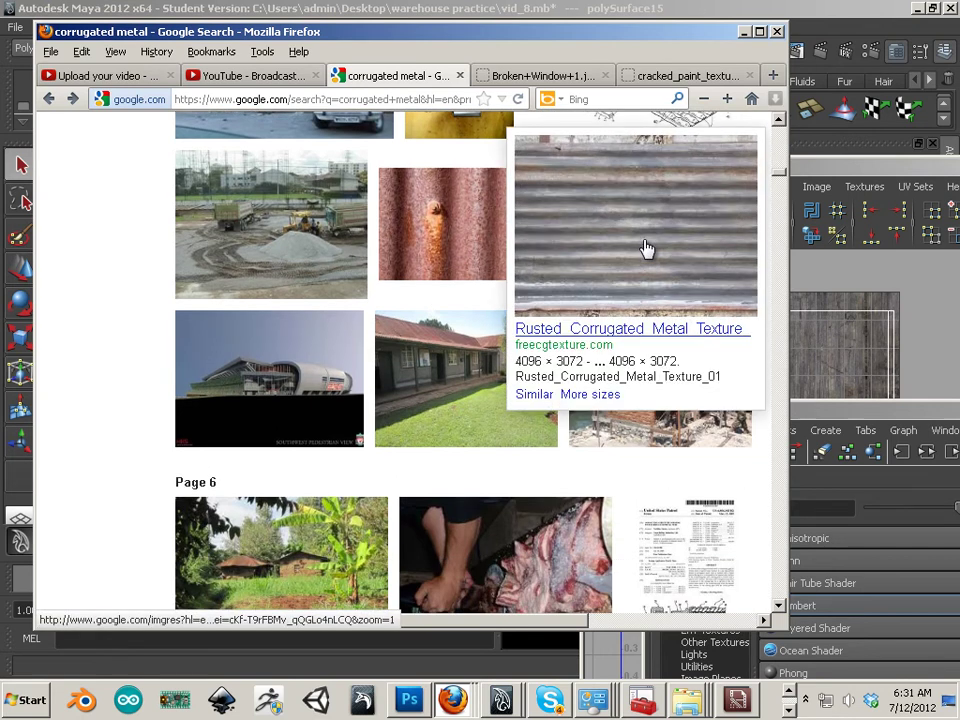
{"action": "left_click", "coordinate": [645, 249]}
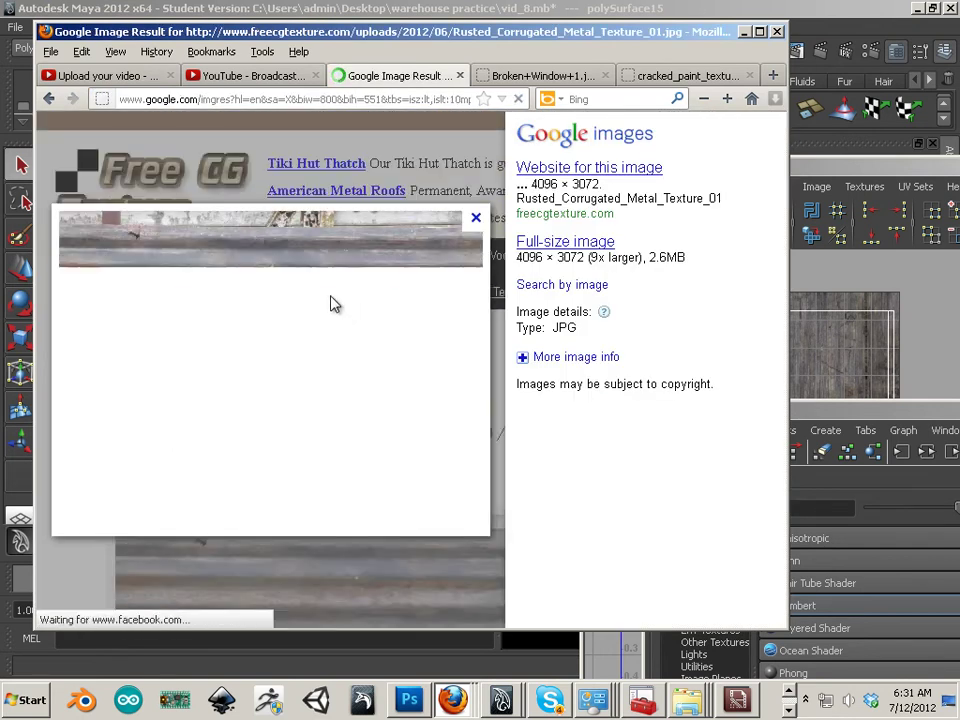
{"action": "left_click", "coordinate": [566, 245]}
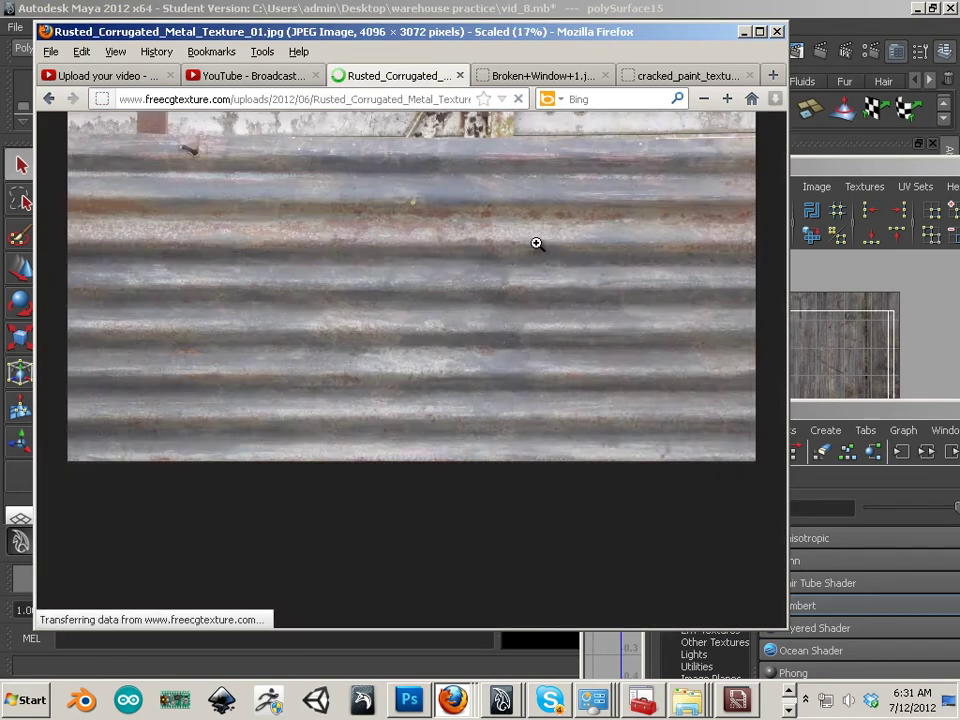
Inspect the rusted corrugated metal texture at full magnification and copy the image to the clipboard
{"action": "left_click", "coordinate": [430, 288]}
{"action": "left_click", "coordinate": [430, 288]}
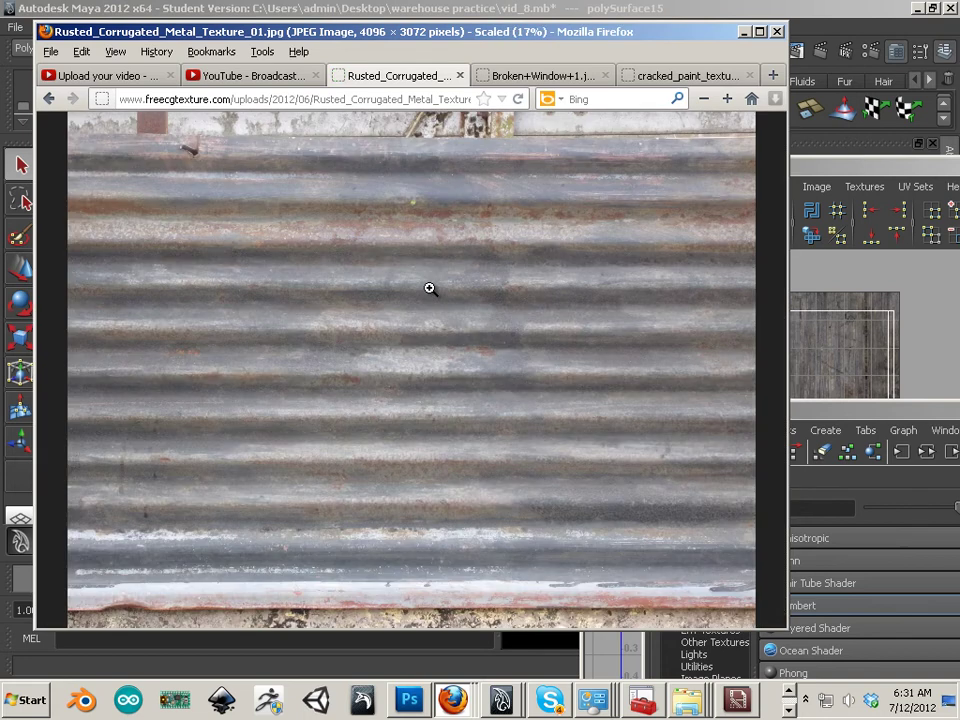
{"action": "left_click", "coordinate": [430, 288]}
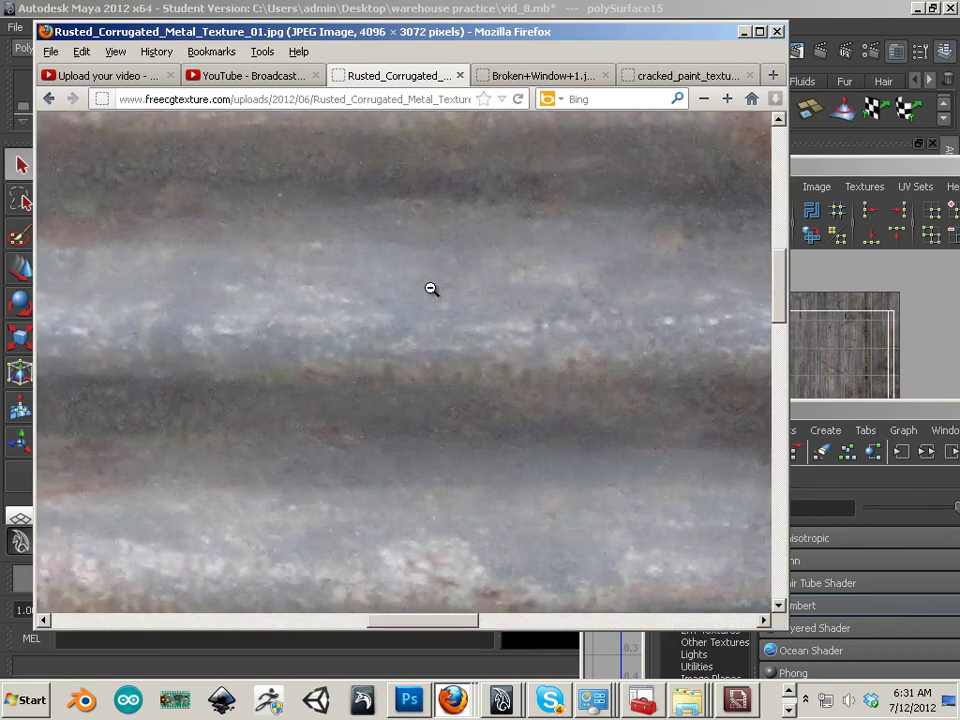
{"action": "left_click", "coordinate": [431, 289]}
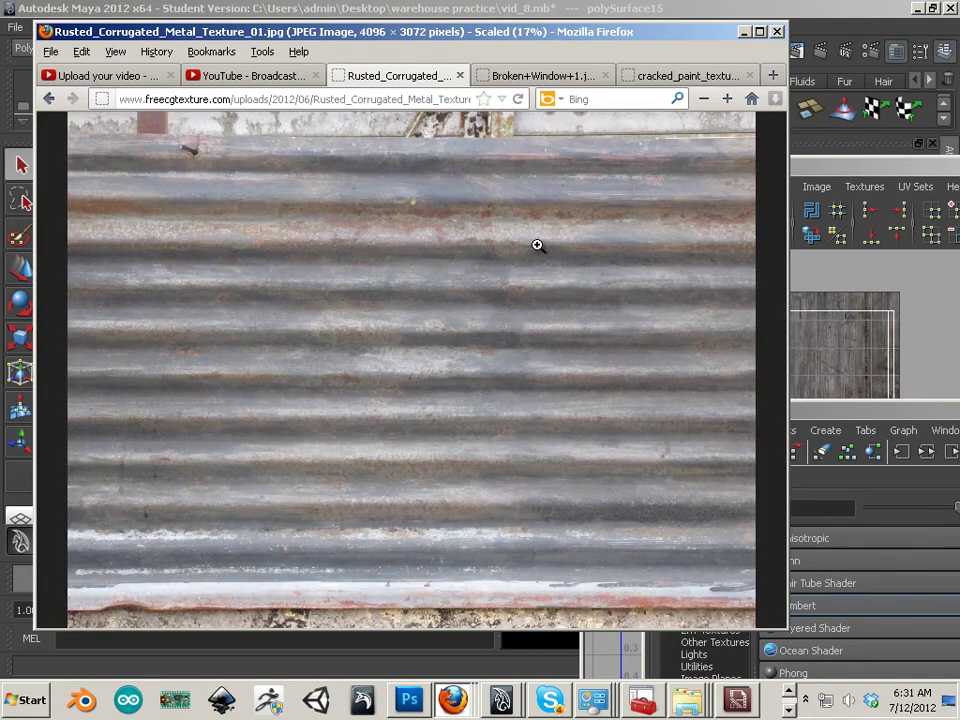
{"action": "right_click", "coordinate": [400, 296]}
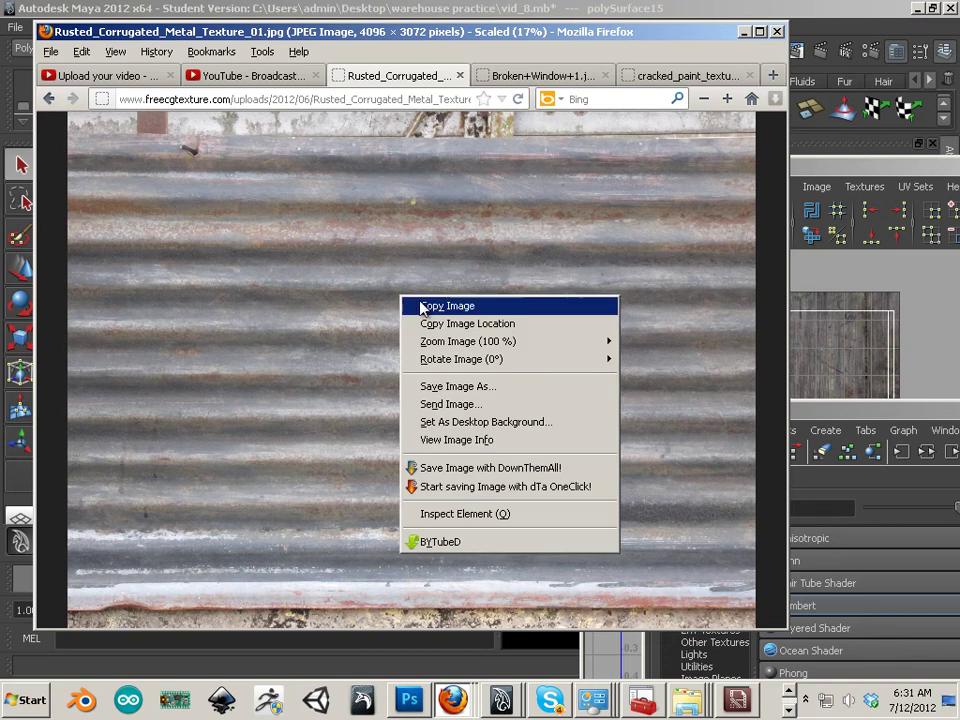
{"action": "left_click", "coordinate": [437, 306]}
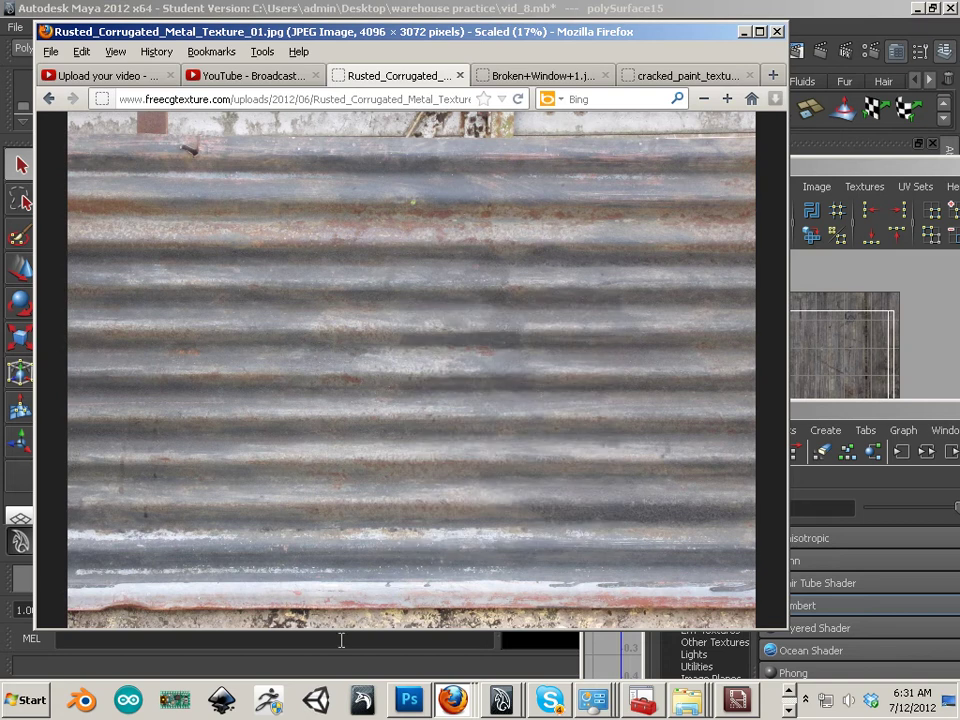
Switch to Photoshop and create a new document 2048 pixels wide and 2048 pixels high
{"action": "left_click", "coordinate": [415, 705]}
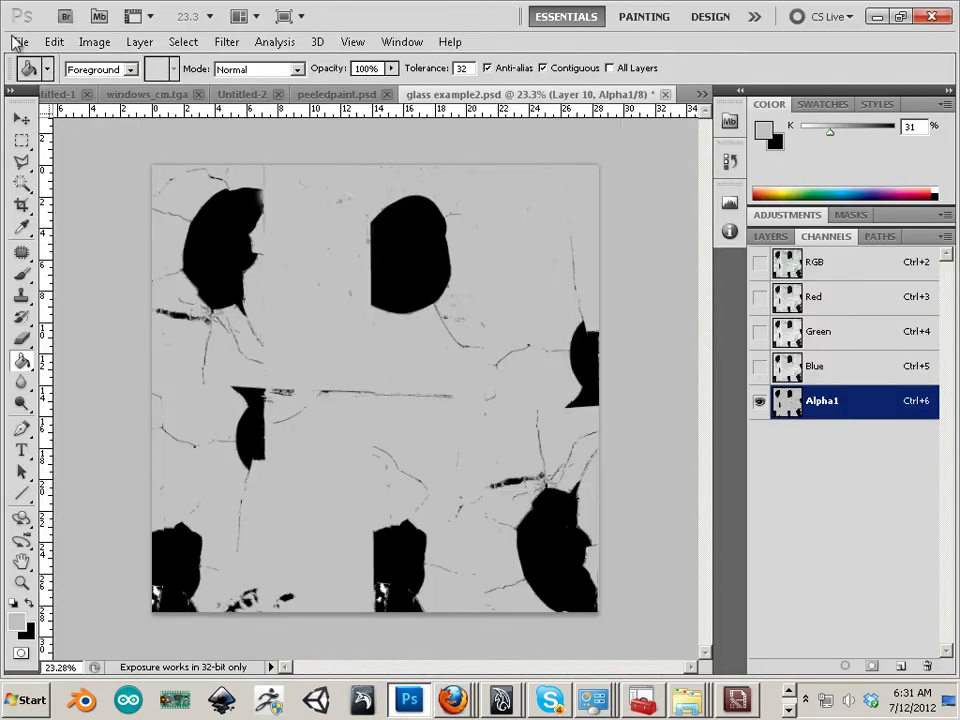
{"action": "left_click", "coordinate": [15, 42]}
{"action": "left_click", "coordinate": [37, 59]}
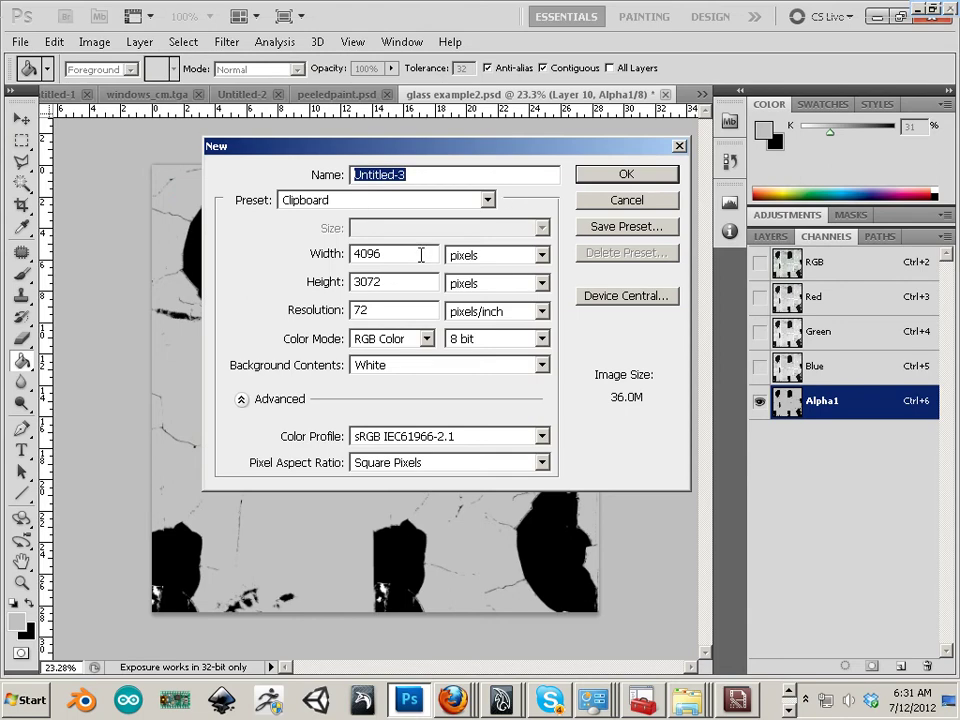
{"action": "left_click", "coordinate": [421, 255]}
{"action": "type", "text": "20"}
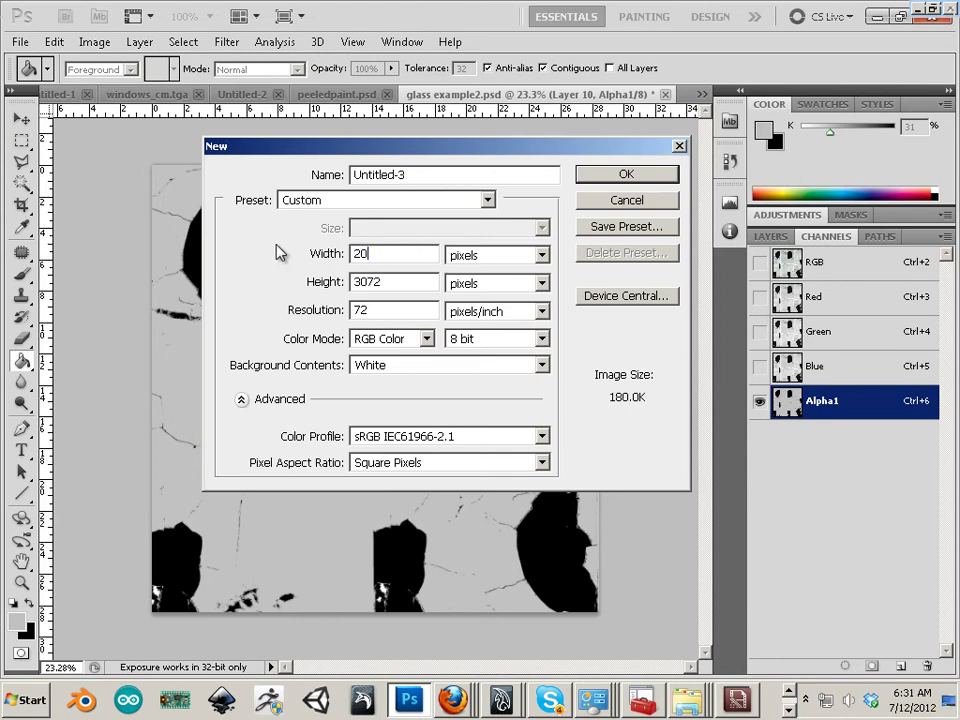
{"action": "type", "text": "48"}
{"action": "left_click", "coordinate": [381, 284]}
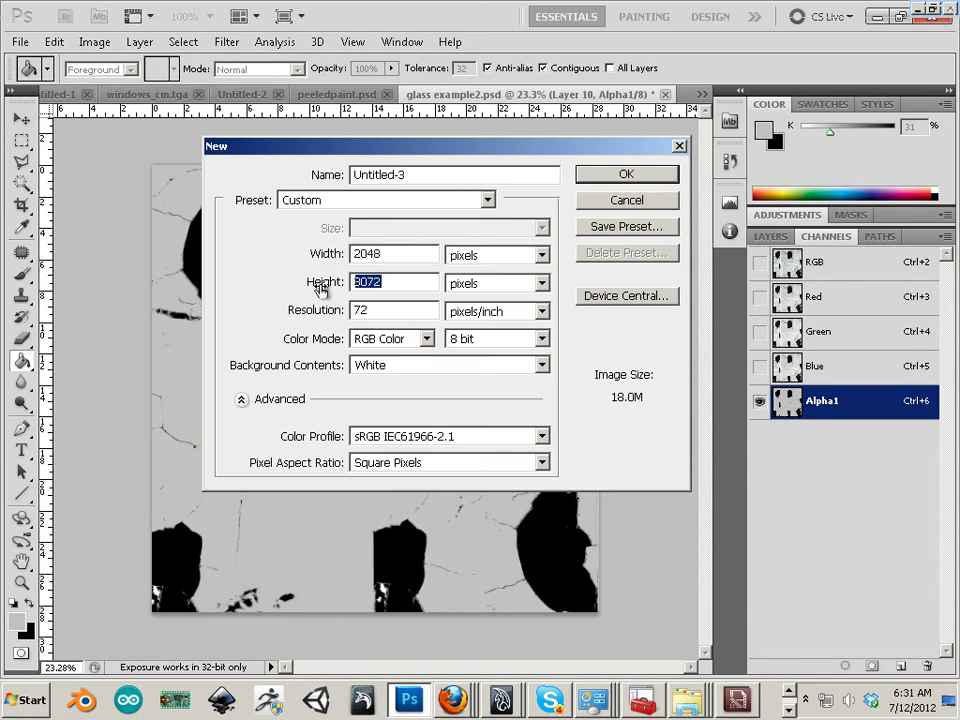
{"action": "type", "text": "2048"}
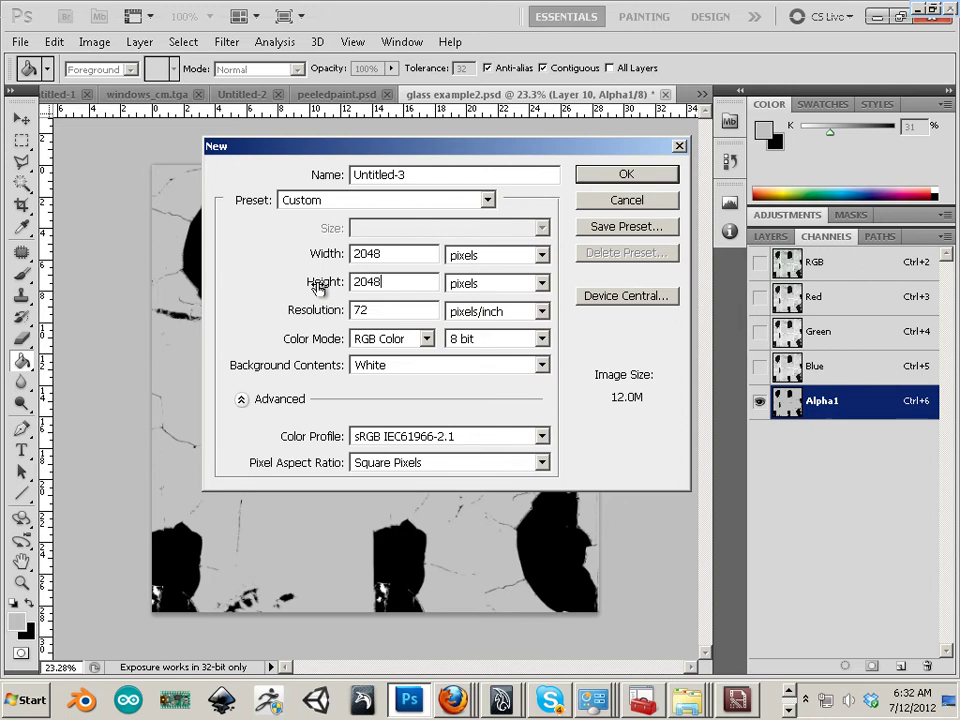
{"action": "left_click", "coordinate": [615, 176]}
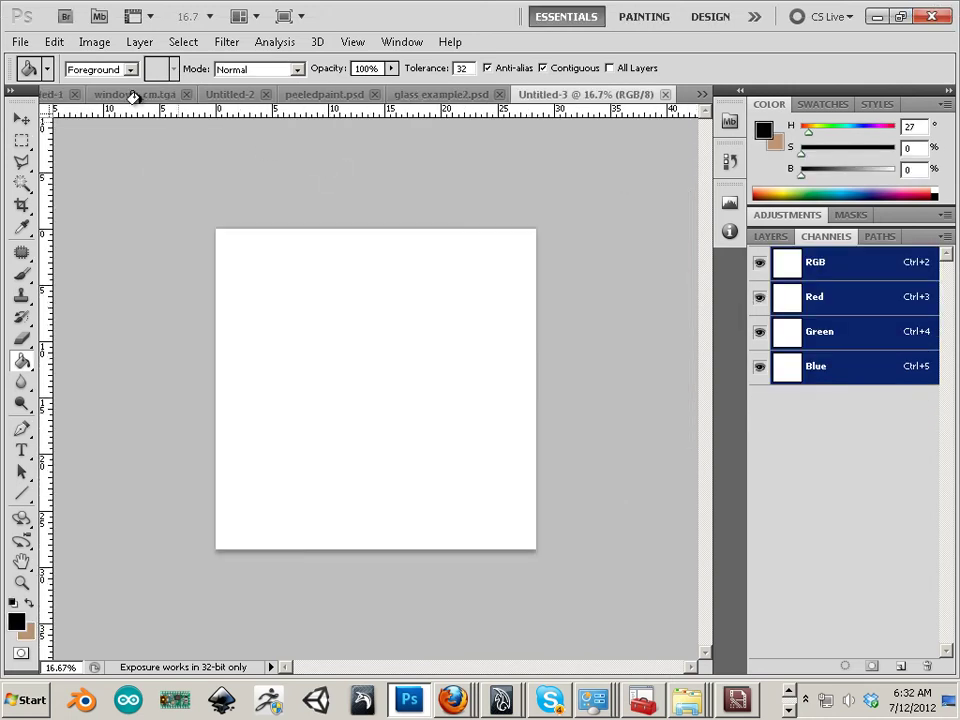
Paste the copied corrugated metal image into the new document and activate the Move tool
{"action": "left_click", "coordinate": [55, 41]}
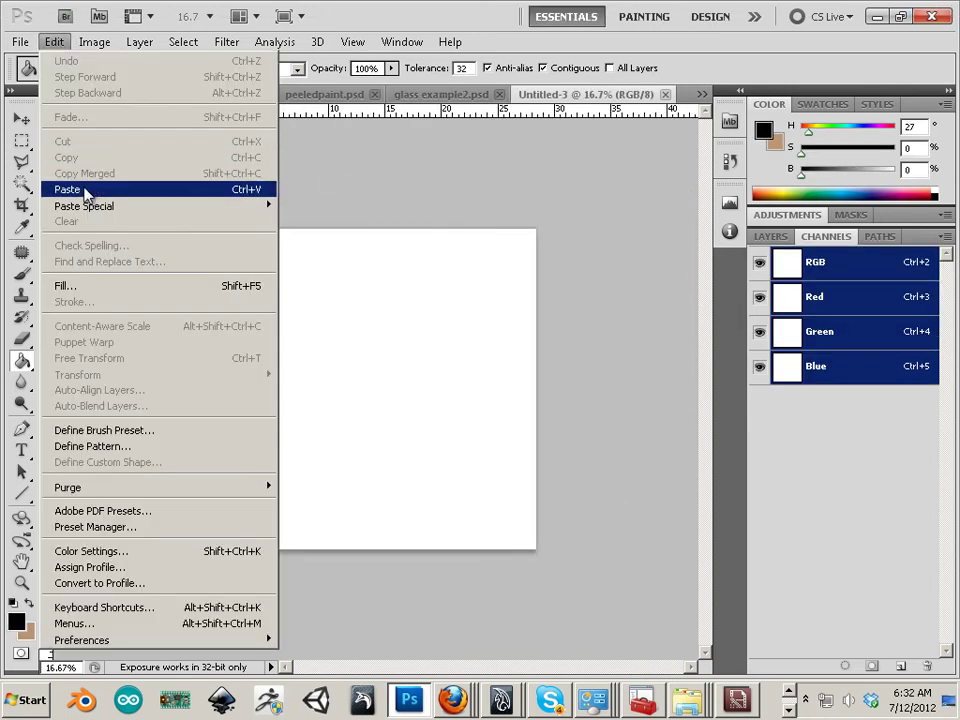
{"action": "left_click", "coordinate": [86, 190]}
{"action": "key", "text": "v"}
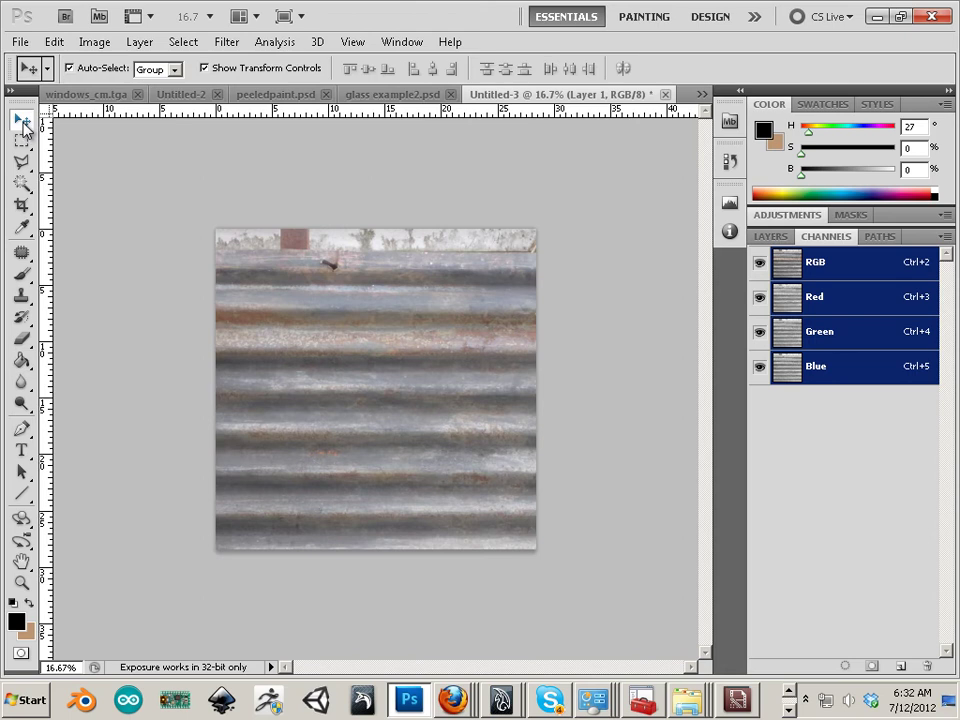
Rotate the pasted texture 90° and scale it proportionally to about 25%, placed over the canvas's upper-left corner
{"action": "left_click_drag", "start_coordinate": [210, 219], "coordinate": [491, 492], "text": "shift"}
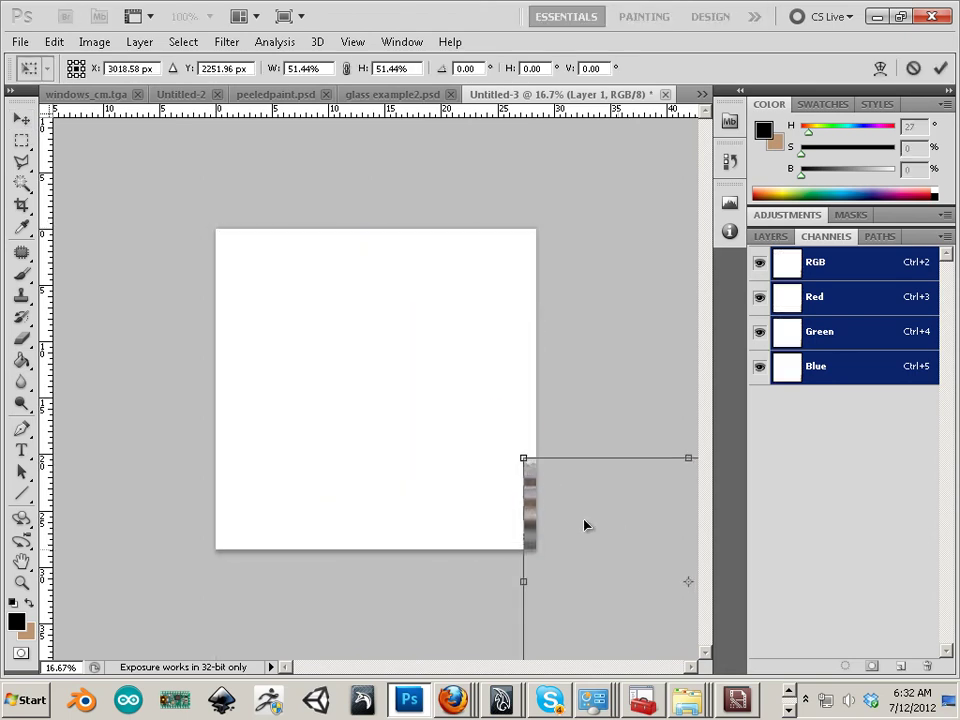
{"action": "left_click_drag", "start_coordinate": [585, 523], "coordinate": [236, 344]}
{"action": "left_click_drag", "start_coordinate": [505, 250], "coordinate": [415, 497], "text": "shift"}
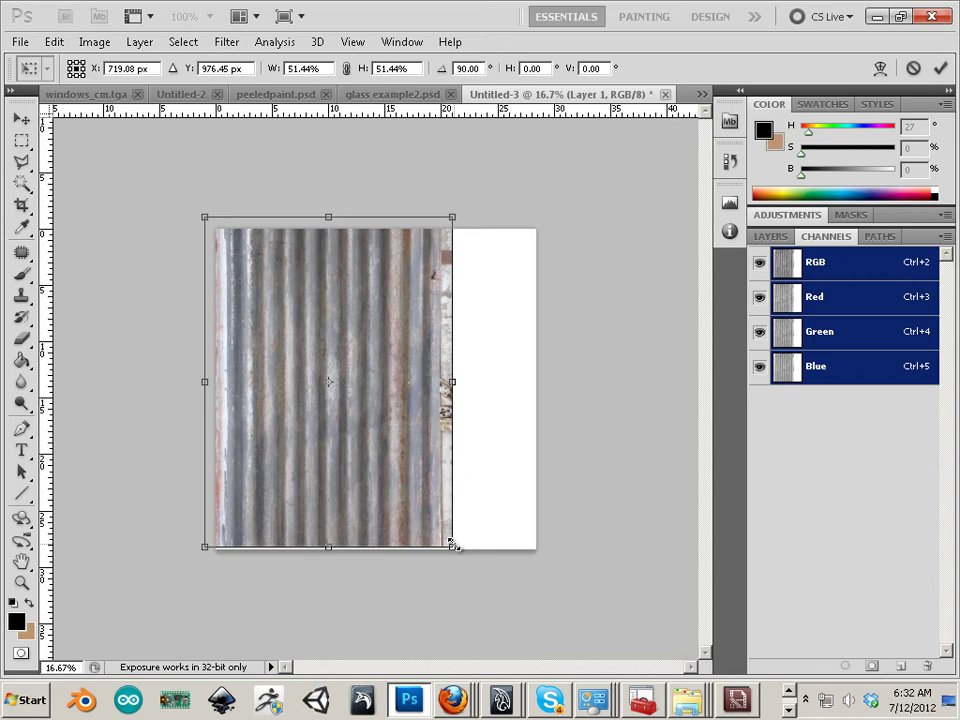
{"action": "left_click_drag", "start_coordinate": [452, 546], "coordinate": [267, 399], "text": "shift"}
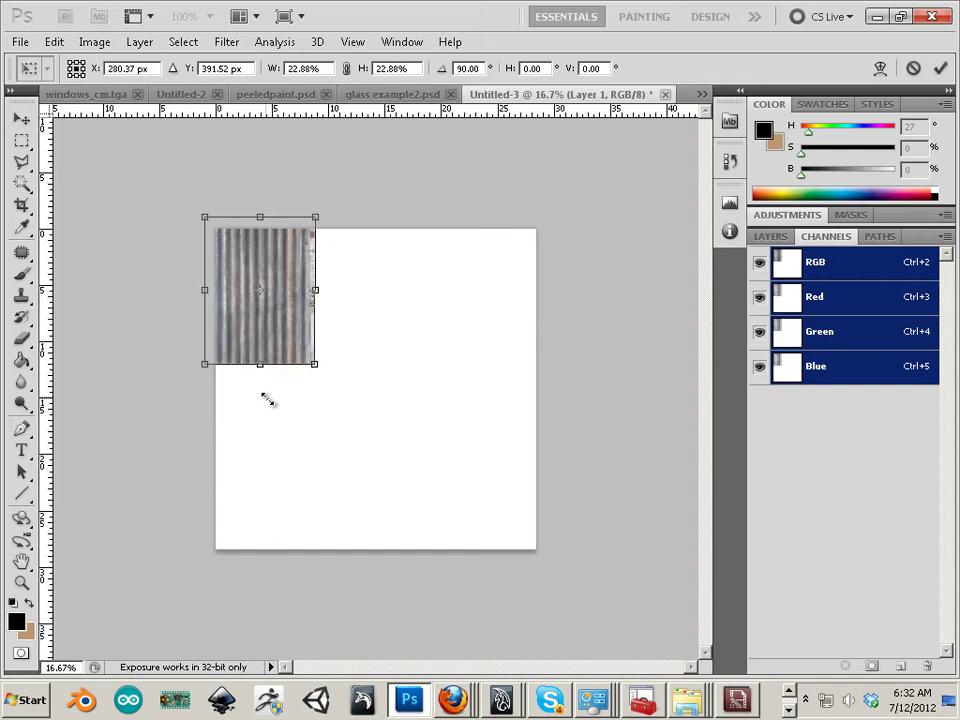
{"action": "left_click_drag", "start_coordinate": [318, 370], "coordinate": [326, 378], "text": "shift"}
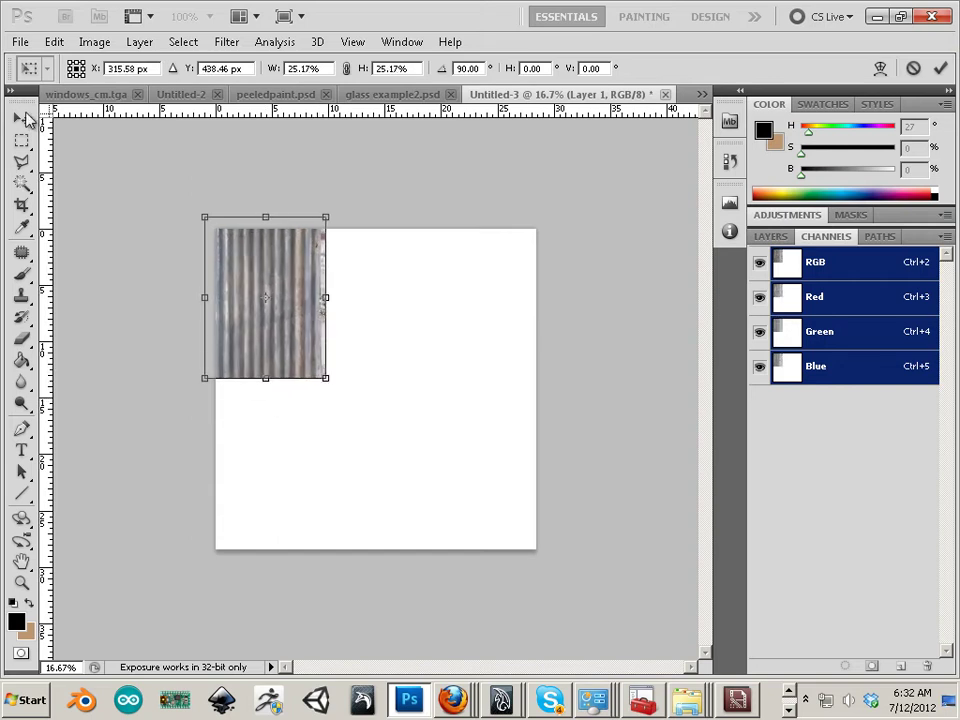
{"action": "left_click", "coordinate": [27, 118]}
{"action": "left_click", "coordinate": [420, 277]}
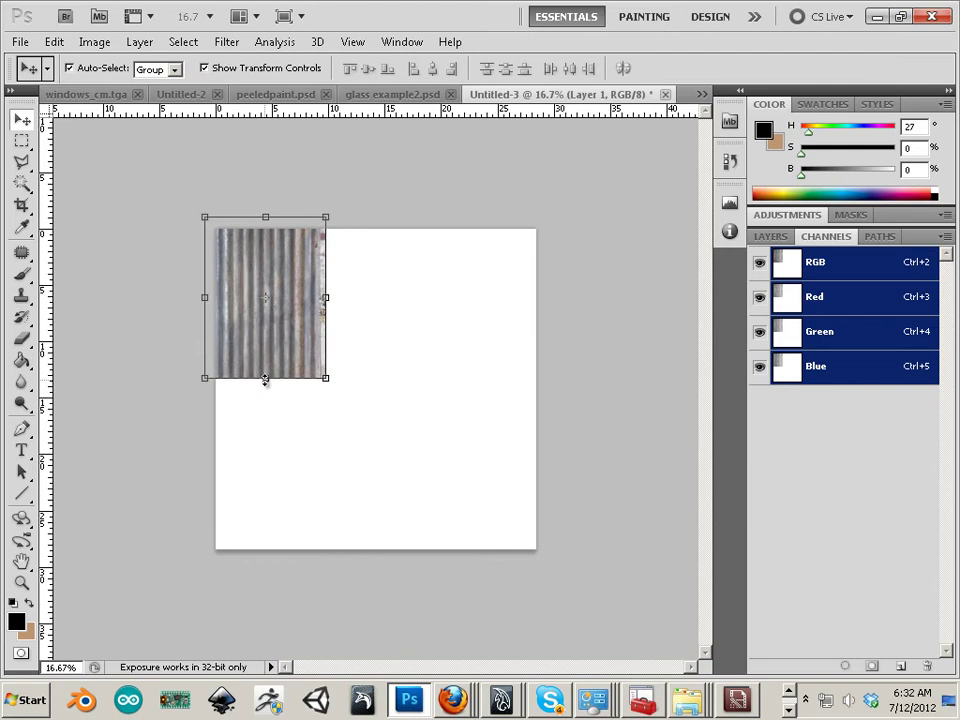
Try to stretch the texture piece vertically to about 229% past the canvas's lower edge, and undo the stretch
{"action": "left_click_drag", "start_coordinate": [265, 379], "coordinate": [280, 588]}
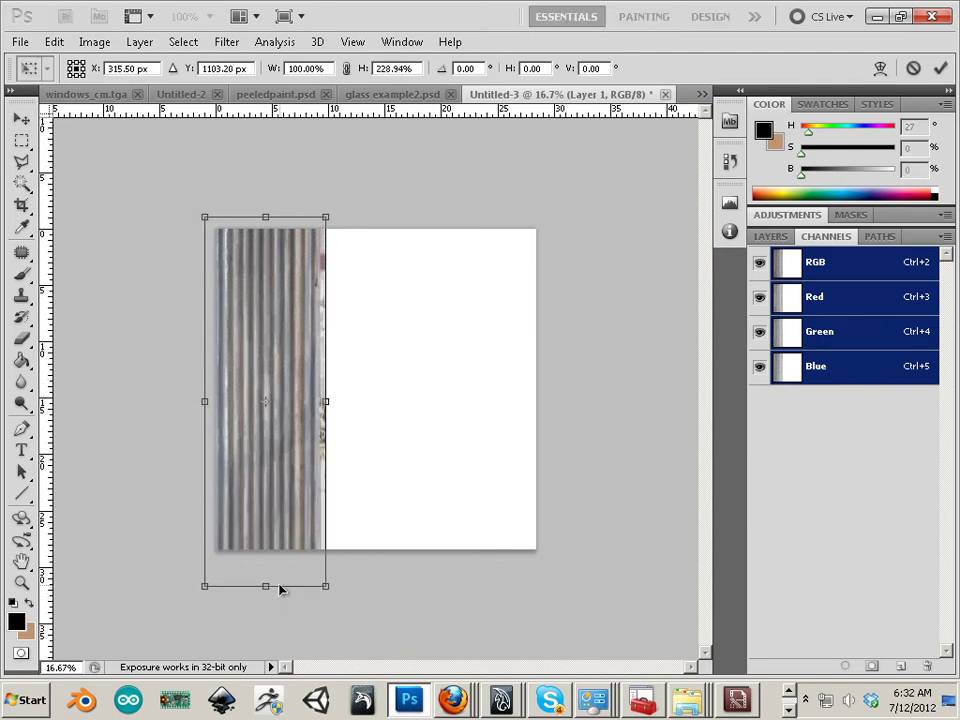
{"action": "key", "text": "ctrl+z"}
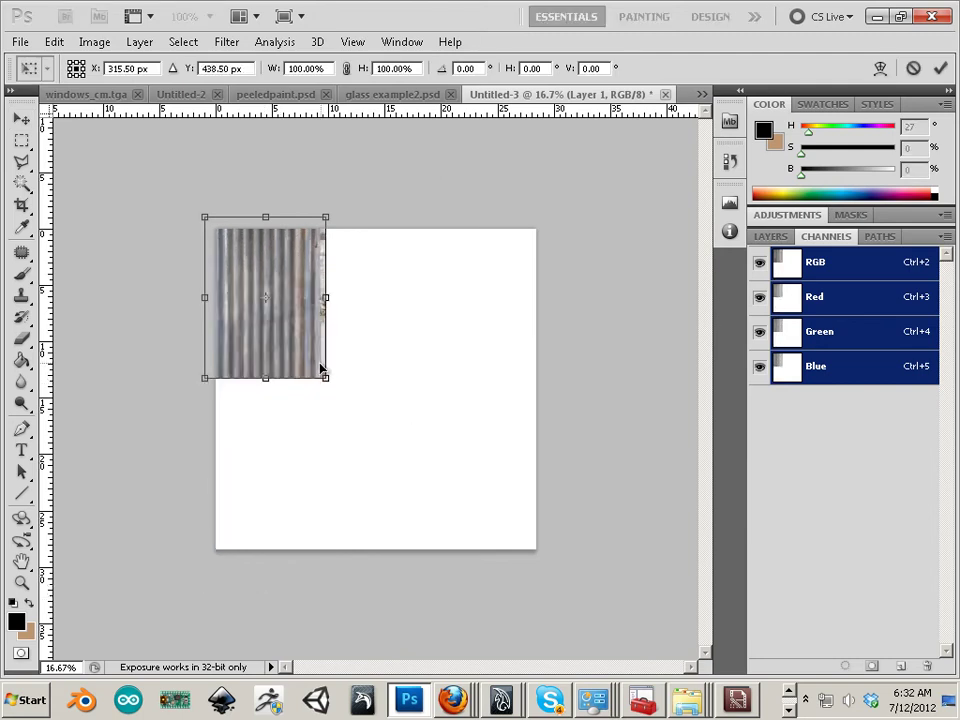
{"action": "scroll", "coordinate": [296, 327], "scroll_direction": "up", "scroll_amount": 1, "text": "alt"}
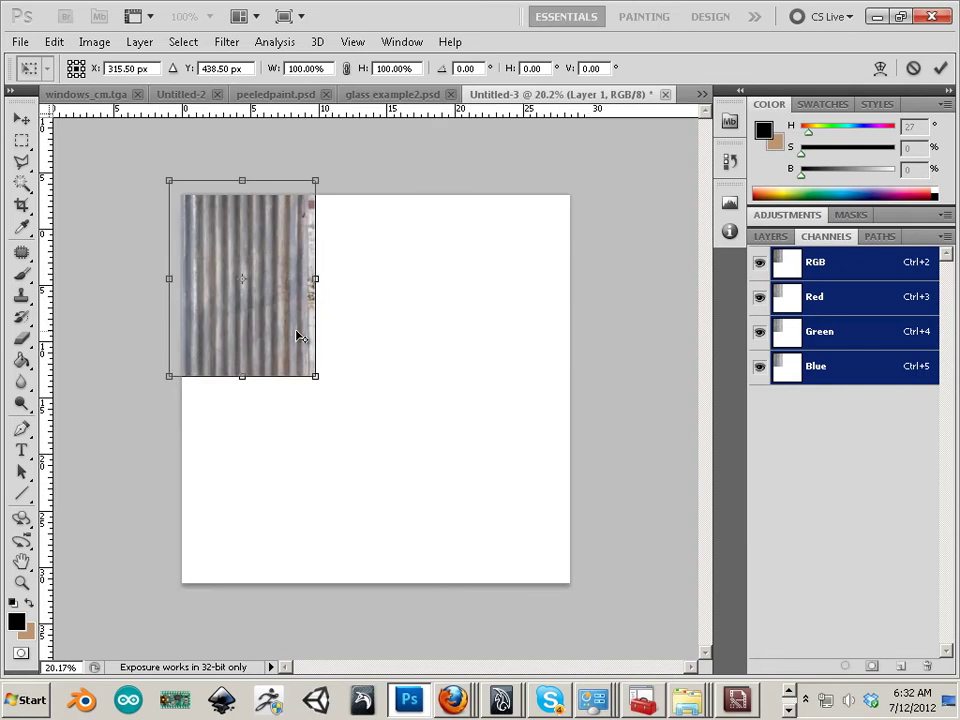
{"action": "scroll", "coordinate": [298, 332], "scroll_direction": "up", "scroll_amount": 1, "text": "alt"}
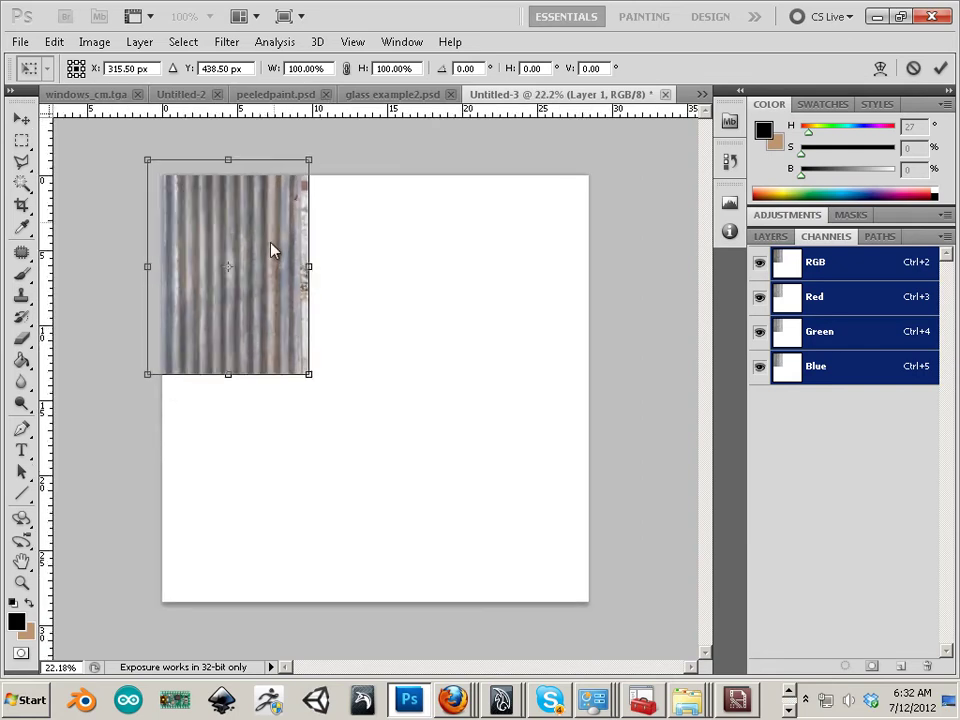
{"action": "key", "text": "Return"}
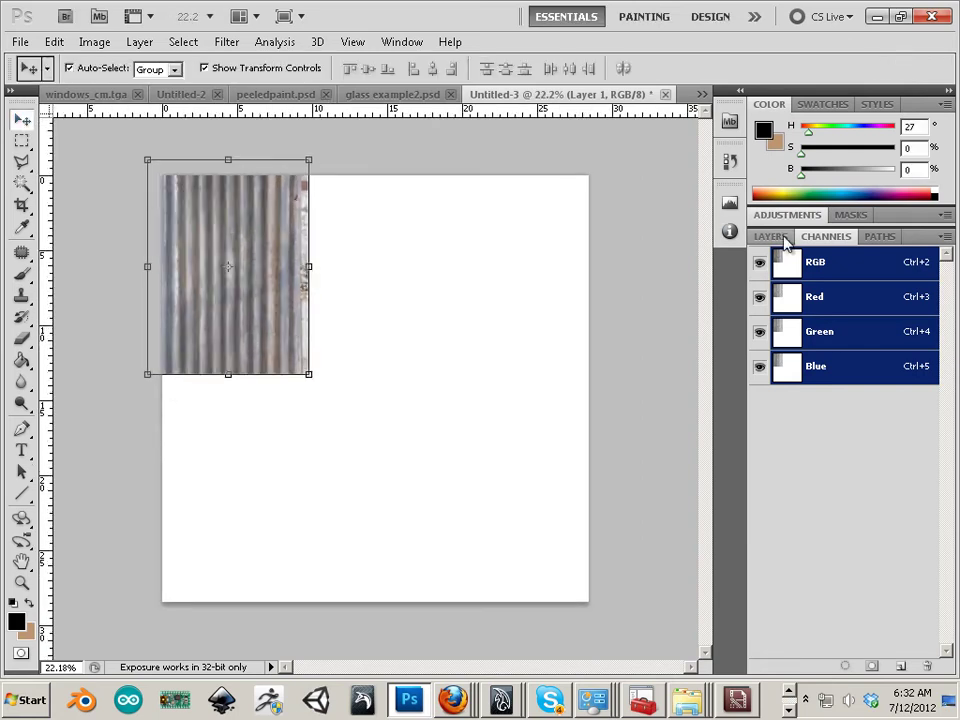
Duplicate the corrugated texture piece, flip the copy vertically at about 97% height, and place it directly beneath the original
{"action": "left_click", "coordinate": [770, 238]}
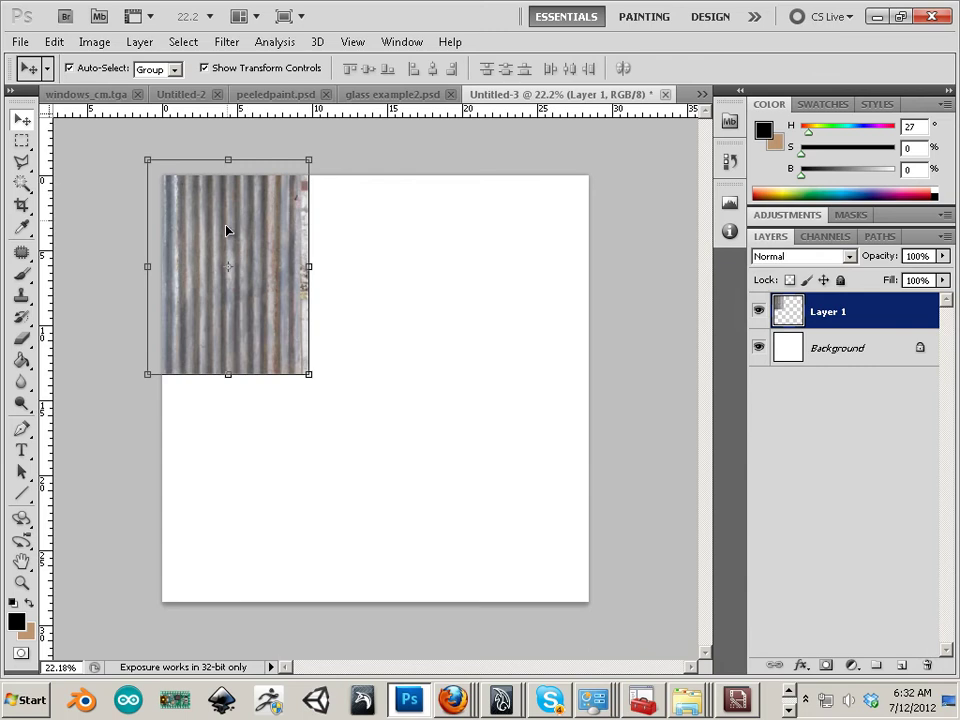
{"action": "left_click_drag", "start_coordinate": [281, 302], "coordinate": [422, 358], "text": "alt"}
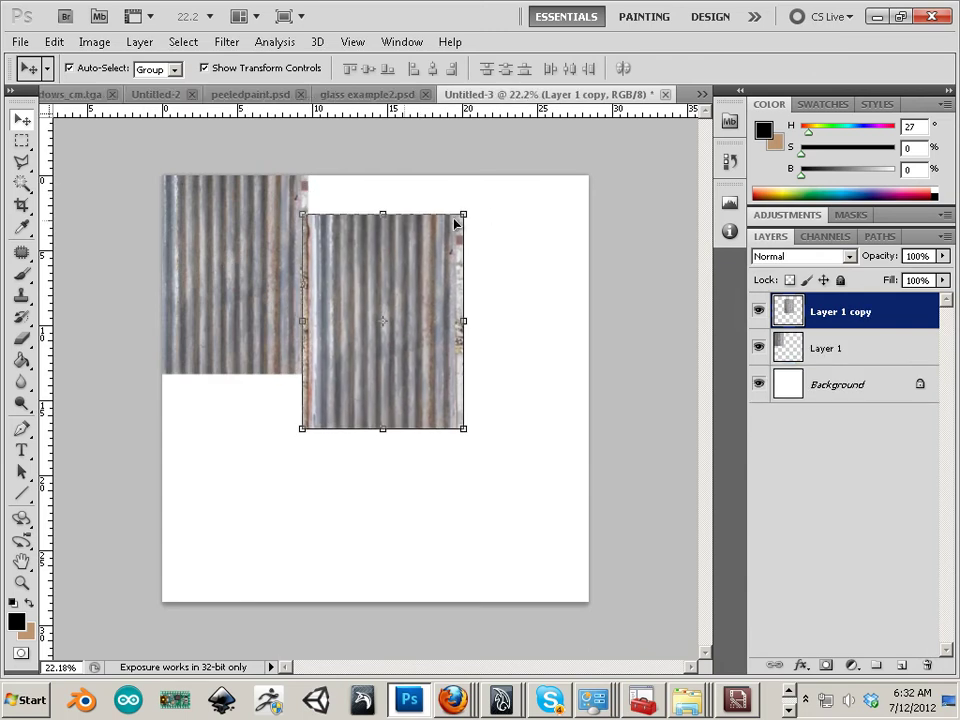
{"action": "left_click_drag", "start_coordinate": [383, 215], "coordinate": [383, 637]}
{"action": "left_click_drag", "start_coordinate": [446, 552], "coordinate": [286, 453]}
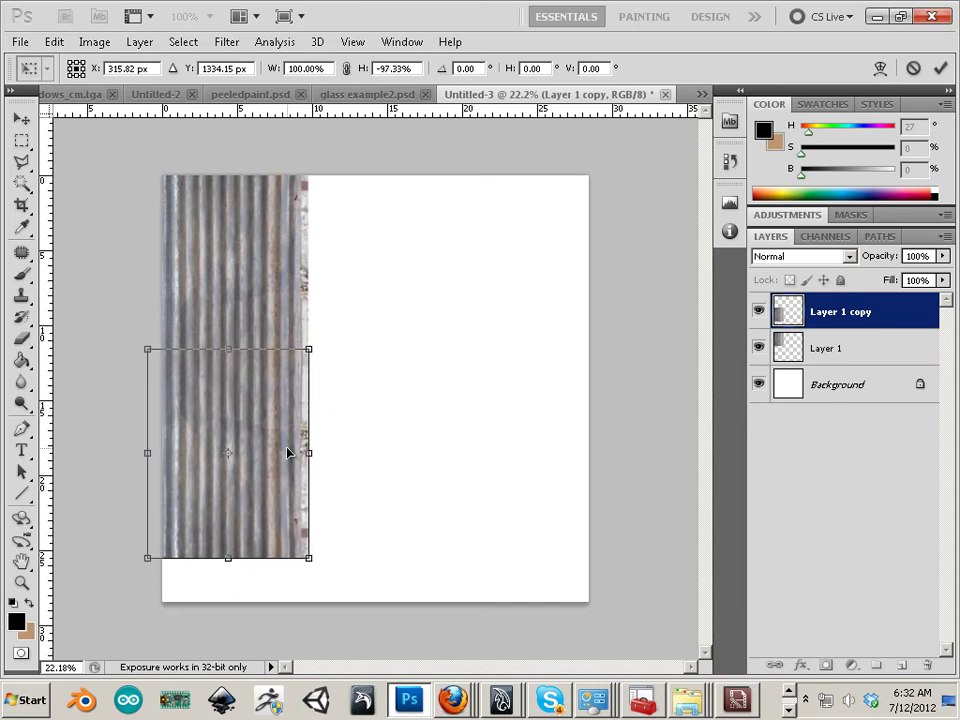
{"action": "scroll", "coordinate": [225, 392], "scroll_direction": "up", "scroll_amount": 3, "text": "alt"}
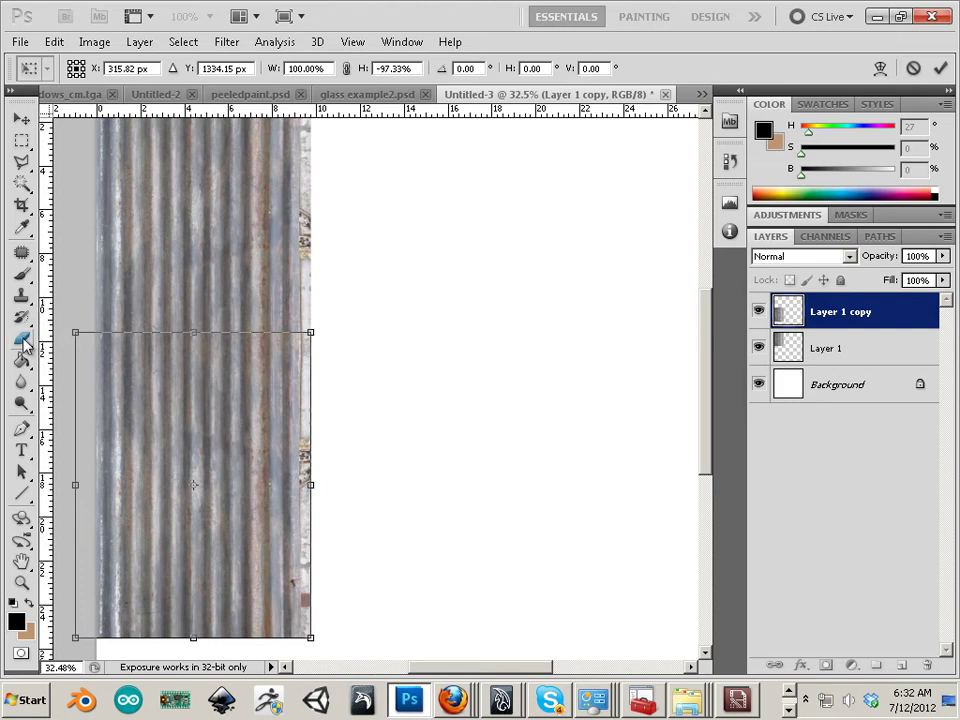
{"action": "left_click", "coordinate": [23, 340]}
{"action": "key", "text": "Return"}
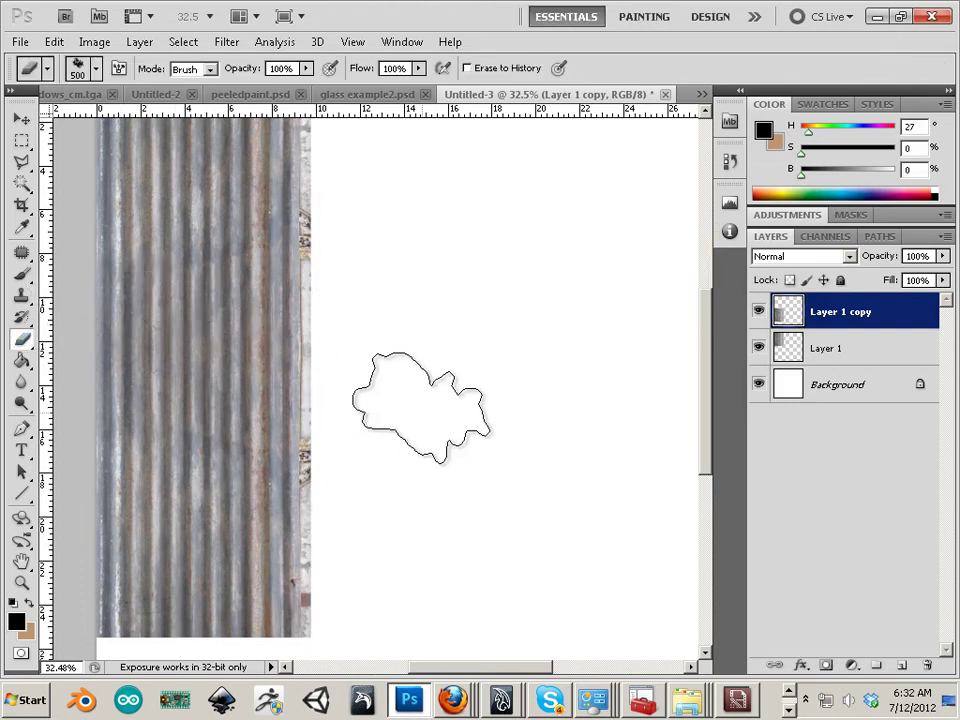
Merge the flipped copy down into Layer 1
{"action": "left_click", "coordinate": [23, 140]}
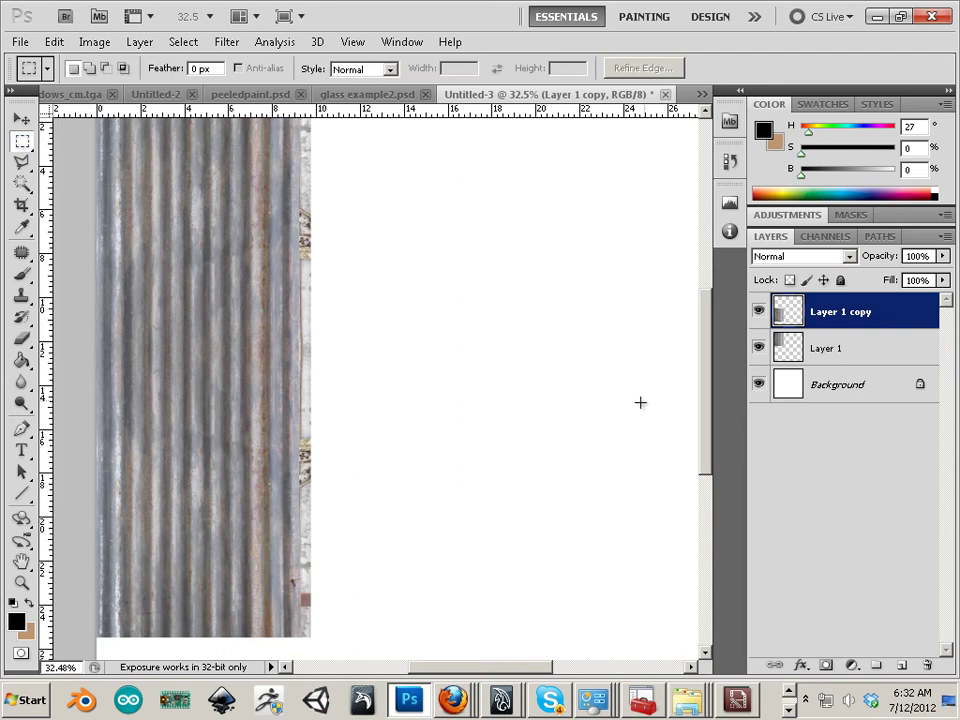
{"action": "scroll", "coordinate": [568, 399], "scroll_direction": "down", "scroll_amount": 2, "text": "alt"}
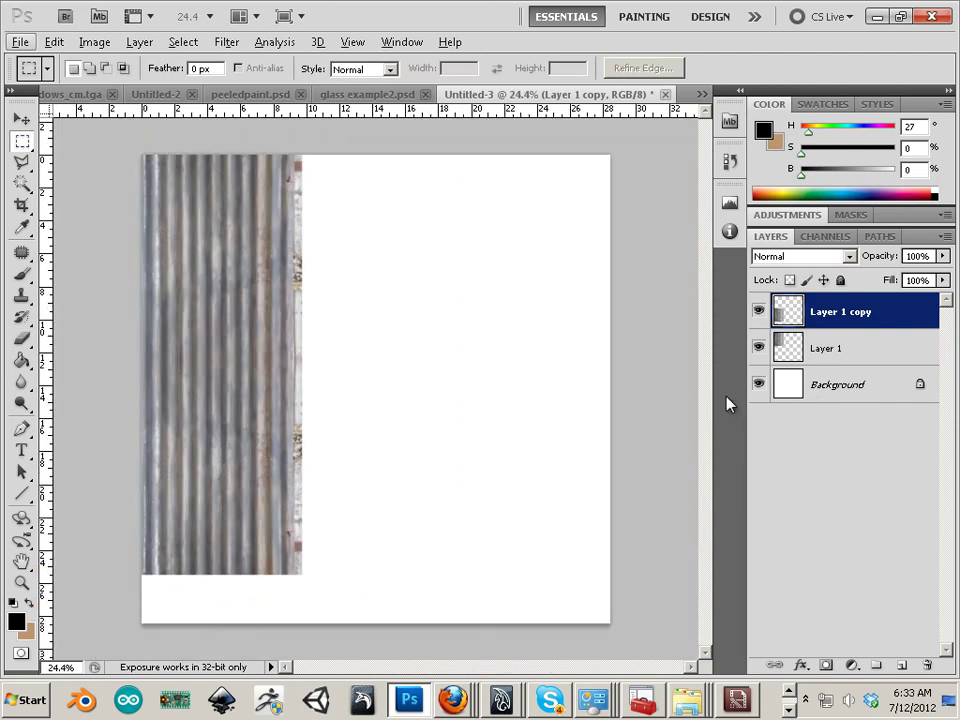
{"action": "left_click", "coordinate": [21, 118]}
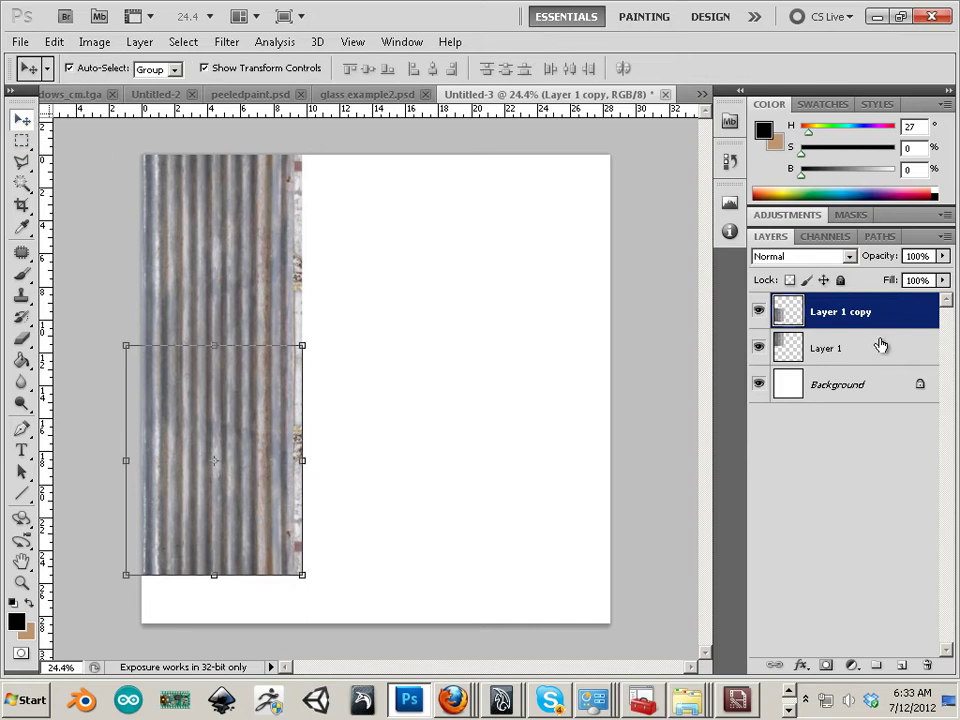
{"action": "key", "text": "ctrl+e"}
Duplicate the merged strip, align the copy beneath it to fill the canvas height, and merge it into Layer 1
{"action": "mouse_move", "coordinate": [250, 374]}
{"action": "left_mouse_down"}
{"action": "mouse_move", "coordinate": [253, 617]}
{"action": "mouse_move", "coordinate": [246, 373]}
{"action": "mouse_move", "coordinate": [258, 393]}
{"action": "left_mouse_up"}
{"action": "left_click_drag", "start_coordinate": [260, 388], "coordinate": [290, 596]}
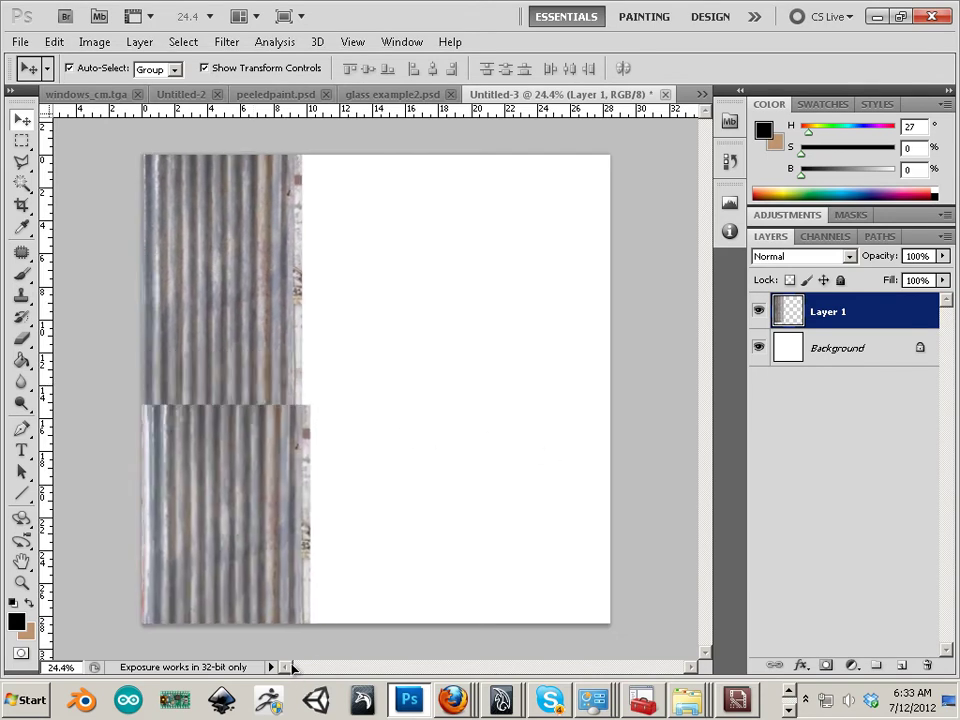
{"action": "left_click_drag", "start_coordinate": [251, 506], "coordinate": [242, 549], "text": "alt"}
{"action": "left_click", "coordinate": [24, 338]}
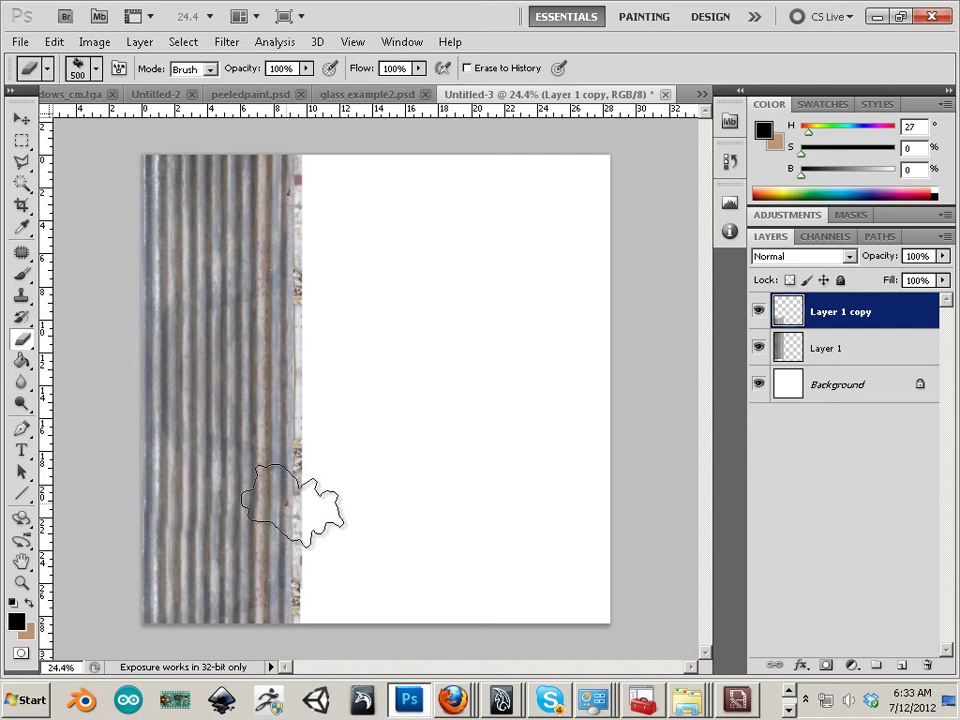
{"action": "key", "text": "v"}
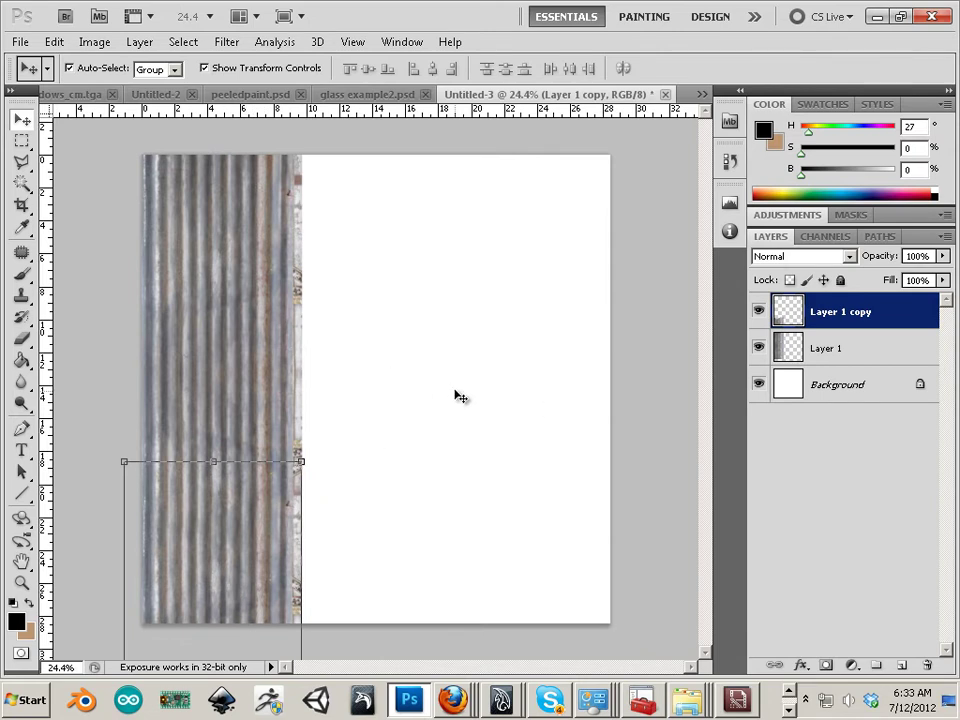
{"action": "key", "text": "ctrl+z"}
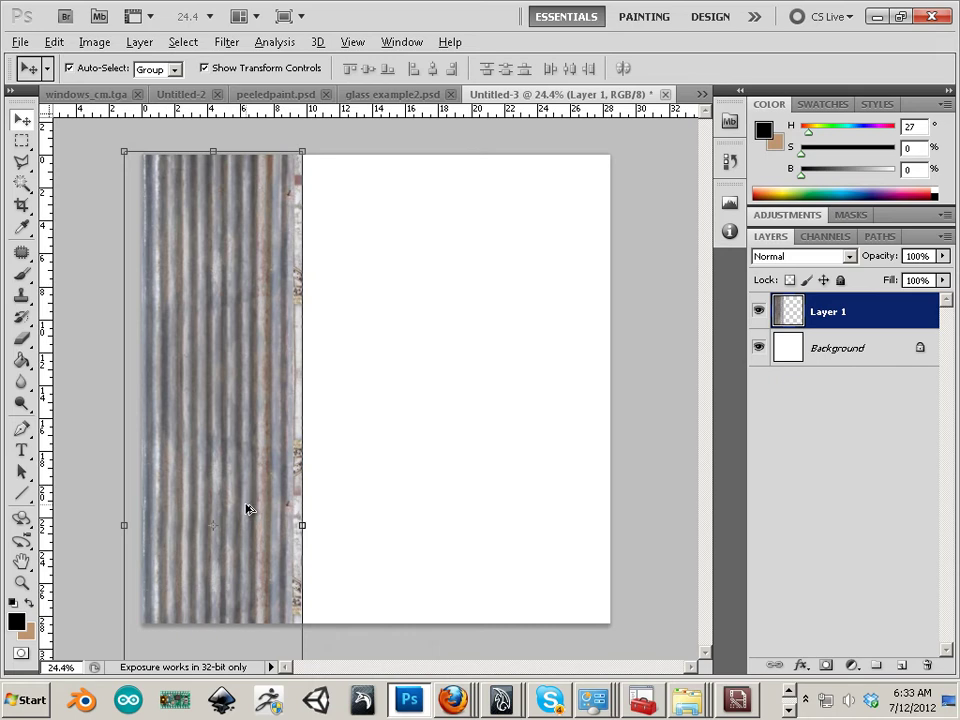
Duplicate the full-height strip beside the original with some overlap, and erase the copy's left edge to blend the seam
{"action": "left_click_drag", "start_coordinate": [245, 541], "coordinate": [369, 497], "text": "alt"}
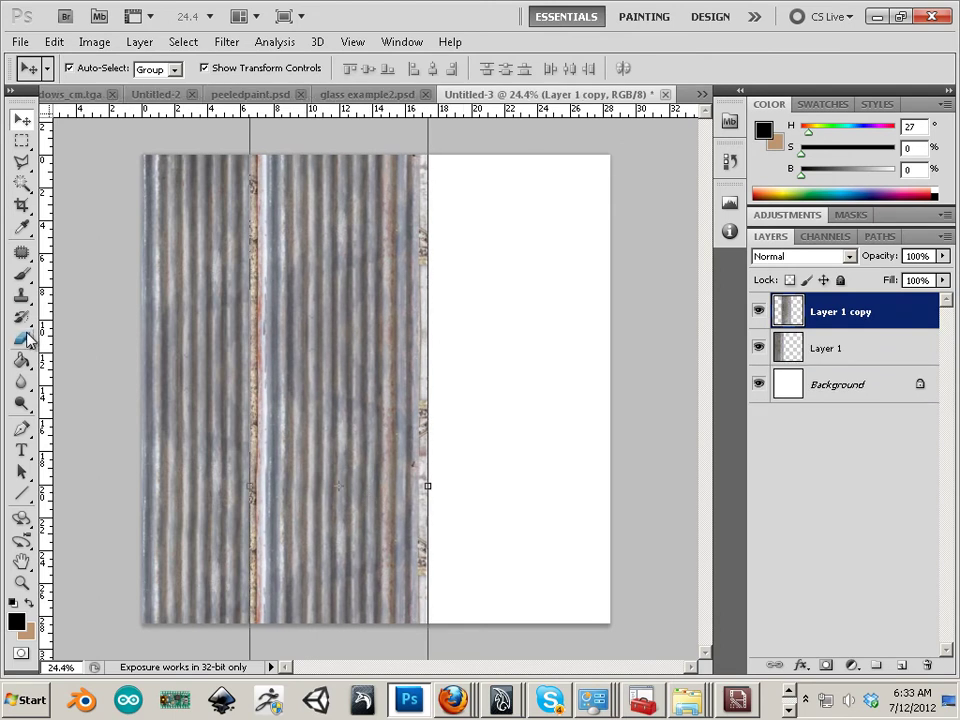
{"action": "left_click", "coordinate": [21, 338]}
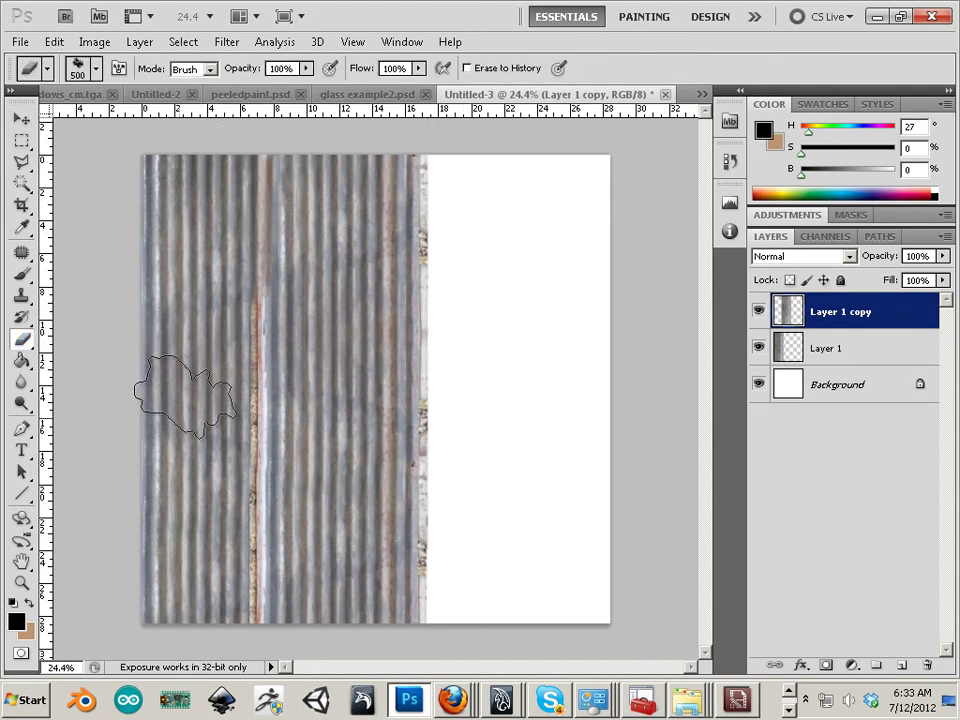
{"action": "mouse_move", "coordinate": [218, 390]}
{"action": "left_mouse_down"}
{"action": "mouse_move", "coordinate": [210, 572]}
{"action": "mouse_move", "coordinate": [189, 606]}
{"action": "mouse_move", "coordinate": [213, 620]}
{"action": "left_mouse_up"}
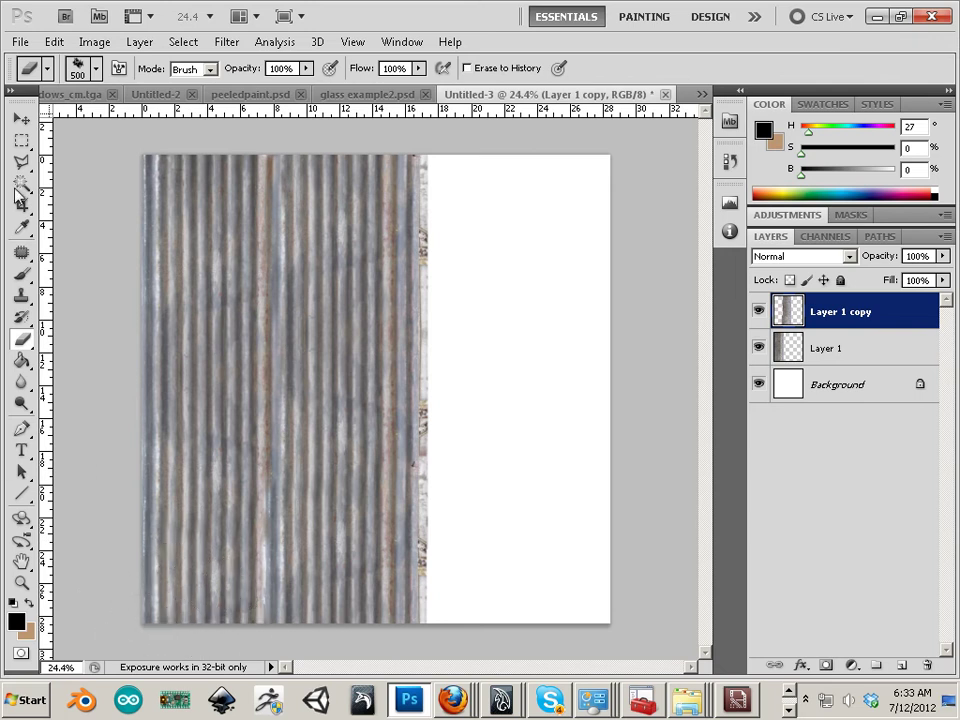
Place two more copies of the blended strip side by side to cover the rest of the canvas width
{"action": "key", "text": "v"}
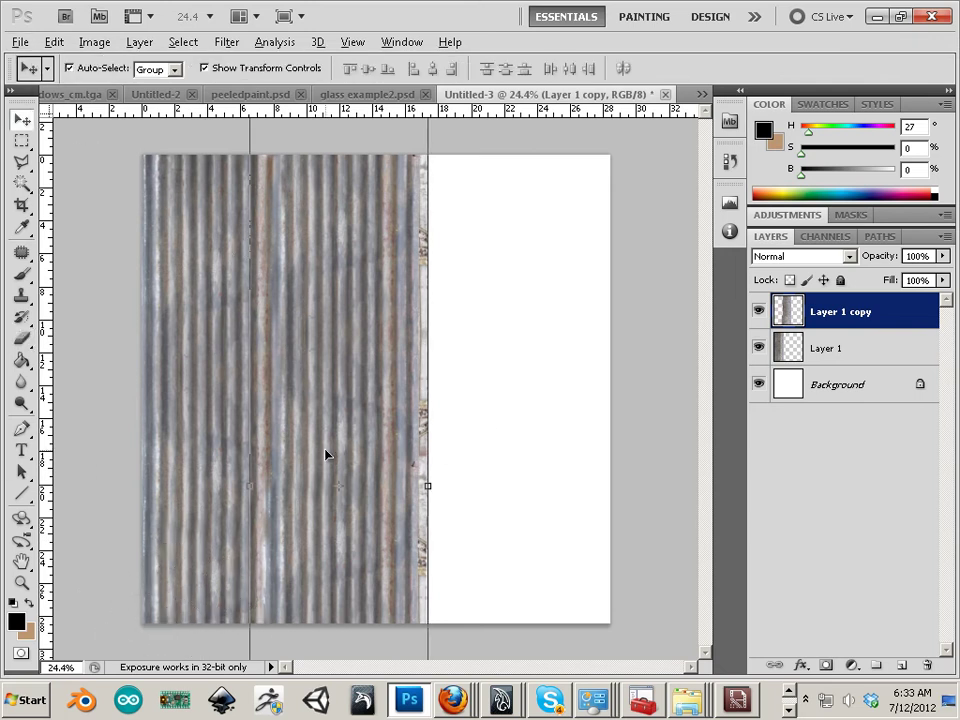
{"action": "left_click_drag", "start_coordinate": [326, 454], "coordinate": [515, 427]}
Erase the leftover rusty edges at the lower ends of the seams on Layer 1 copy 2 and Layer 1 copy 3
{"action": "left_click", "coordinate": [831, 385]}
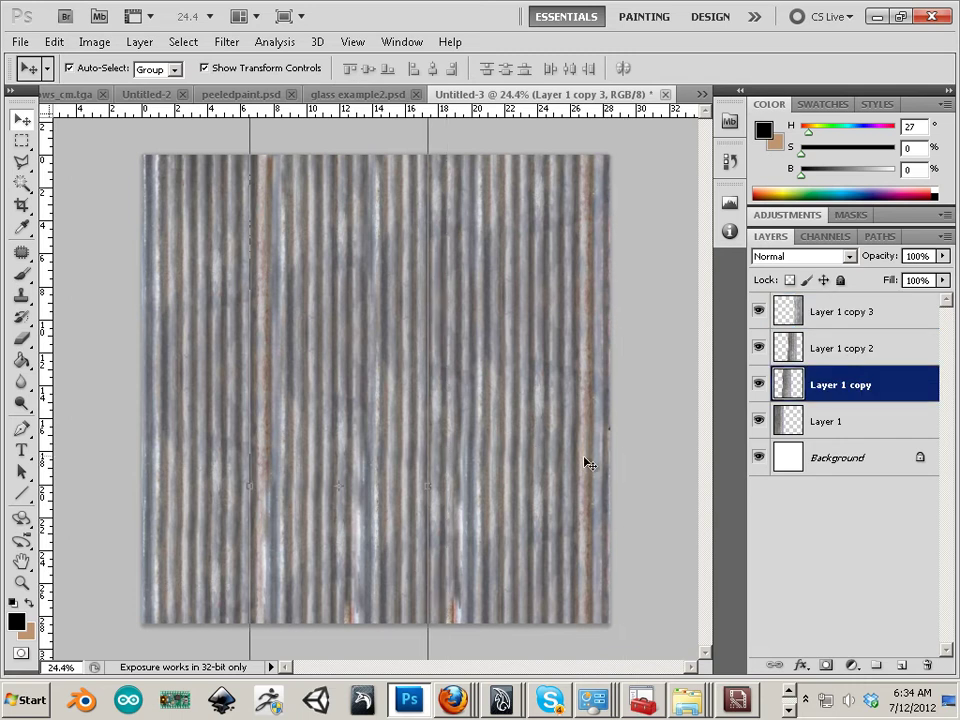
{"action": "left_click", "coordinate": [22, 340]}
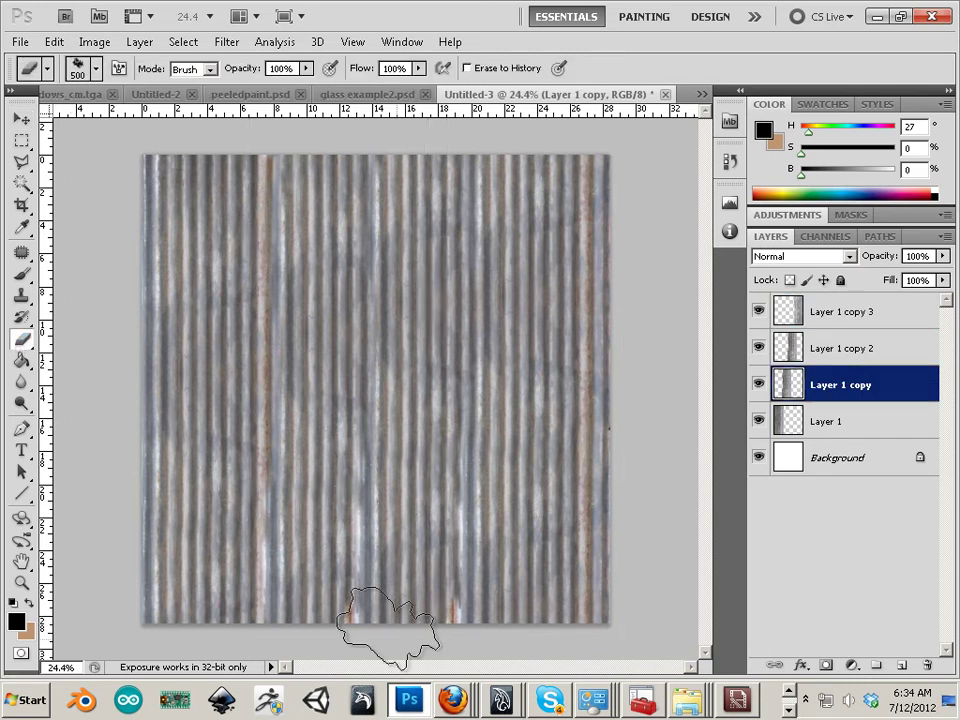
{"action": "left_click", "coordinate": [349, 612]}
{"action": "key", "text": "ctrl+z"}
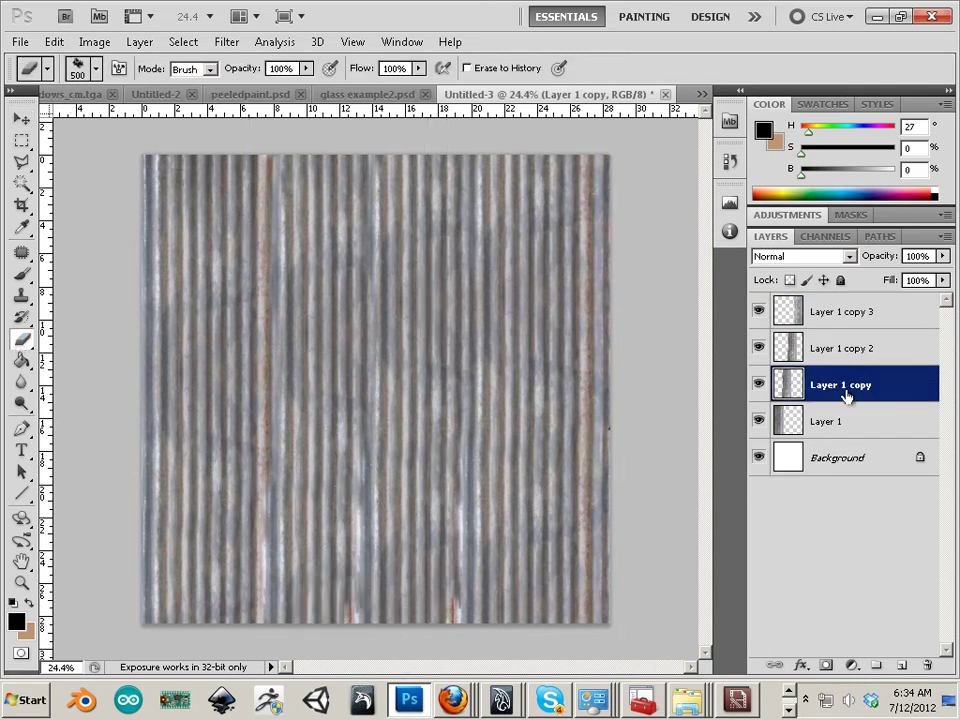
{"action": "left_click", "coordinate": [845, 350]}
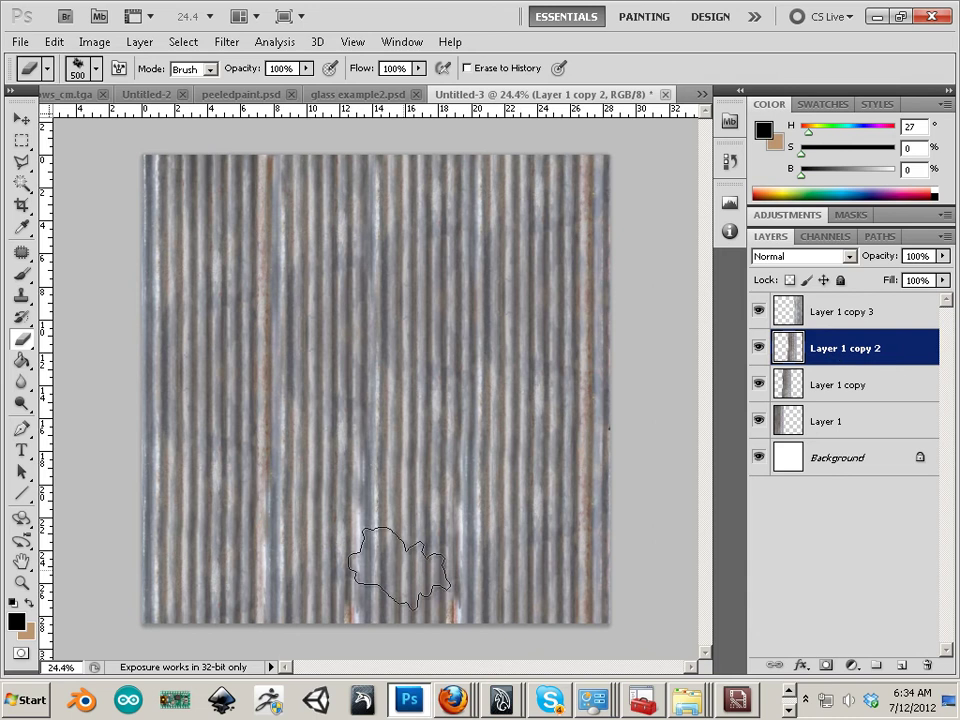
{"action": "key", "text": "alt+bracketright"}
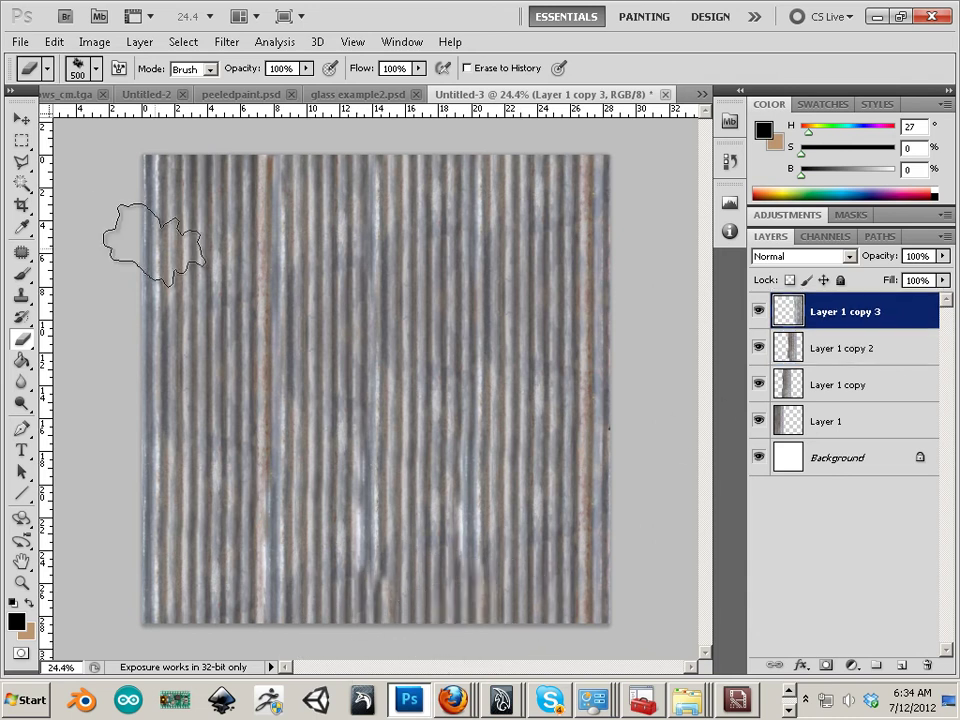
Nudge the rightmost strip slightly left to align its corrugations, and merge all the strips into Layer 1
{"action": "left_click", "coordinate": [21, 118]}
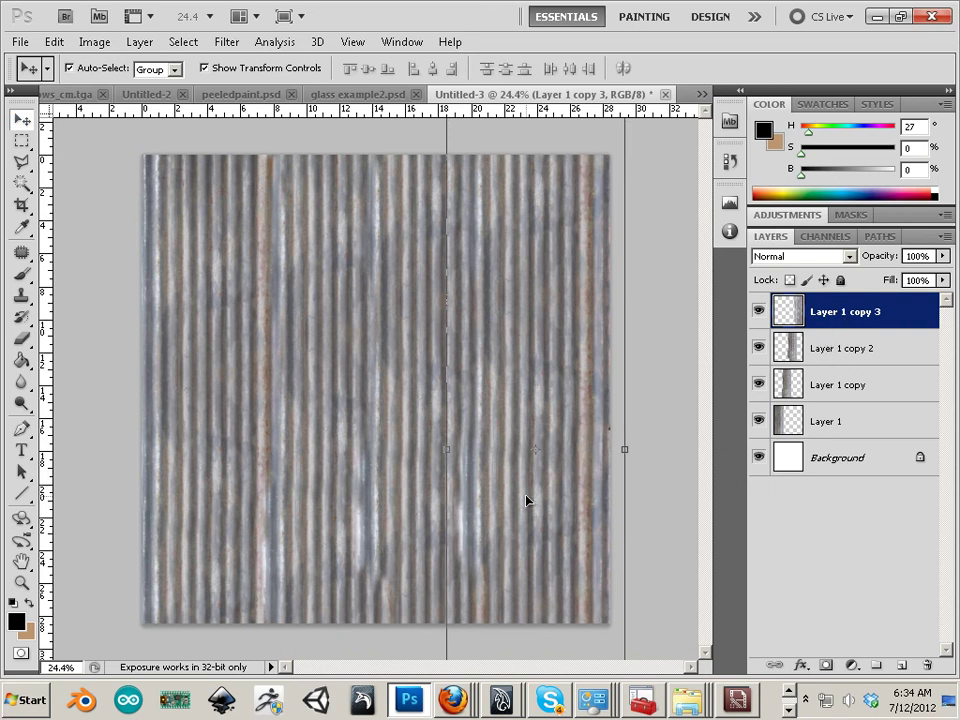
{"action": "mouse_move", "coordinate": [527, 500]}
{"action": "left_mouse_down"}
{"action": "mouse_move", "coordinate": [538, 499]}
{"action": "mouse_move", "coordinate": [524, 498]}
{"action": "left_mouse_up"}
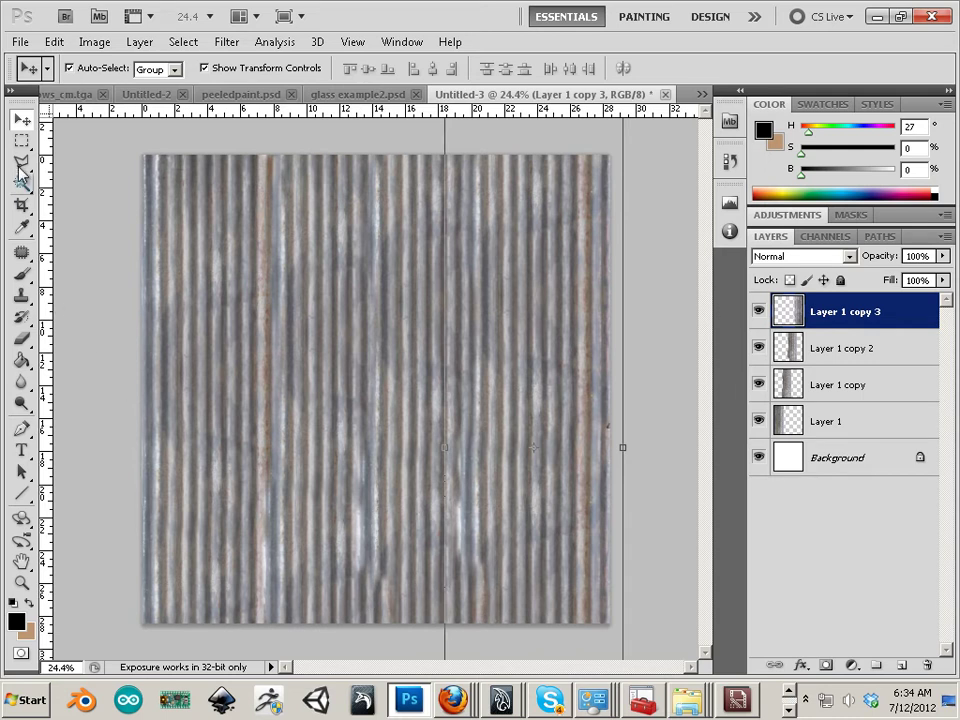
{"action": "key", "text": "m"}
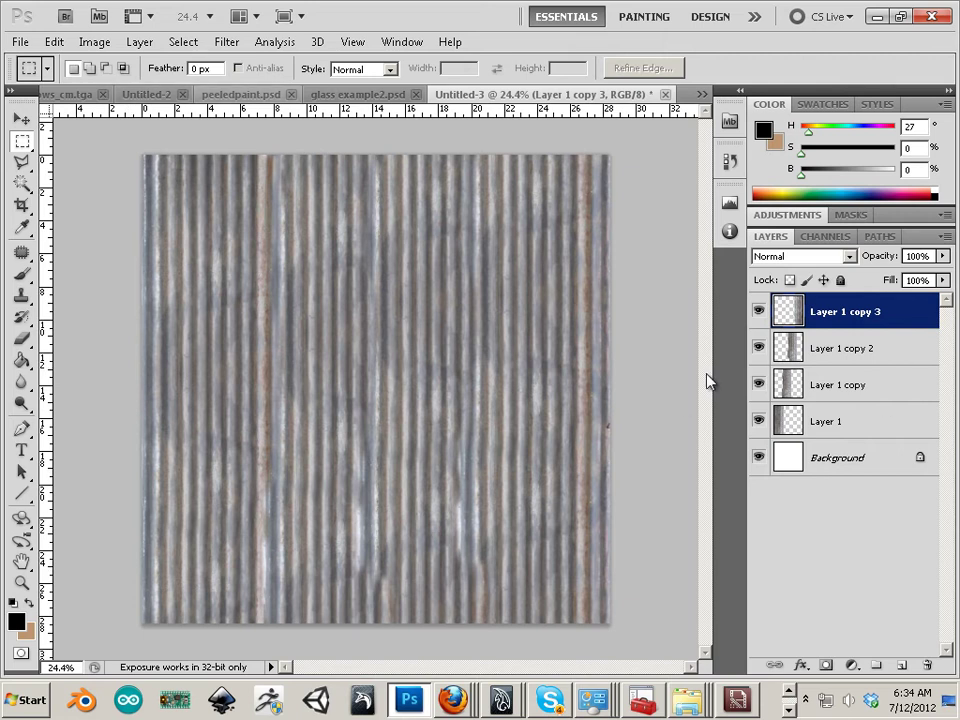
{"action": "key", "text": "ctrl+e"}
{"action": "key", "text": "ctrl+e"}
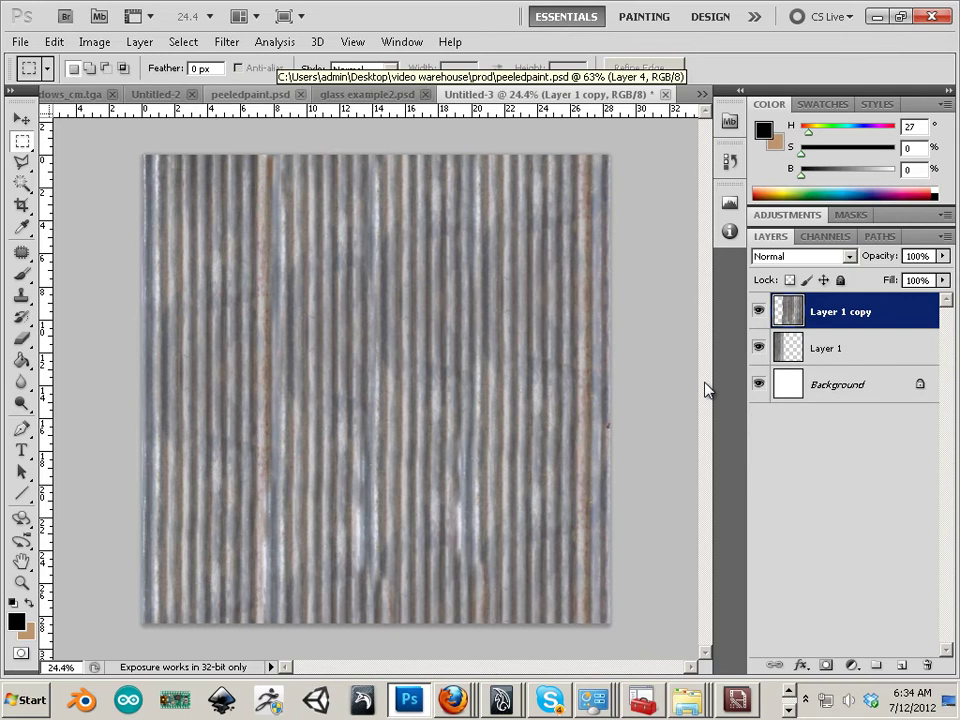
{"action": "key", "text": "ctrl+e"}
Apply Smart Sharpen to the merged texture with an amount of 32%, a 1.4 px radius and Gaussian Blur removal
{"action": "left_click", "coordinate": [226, 41]}
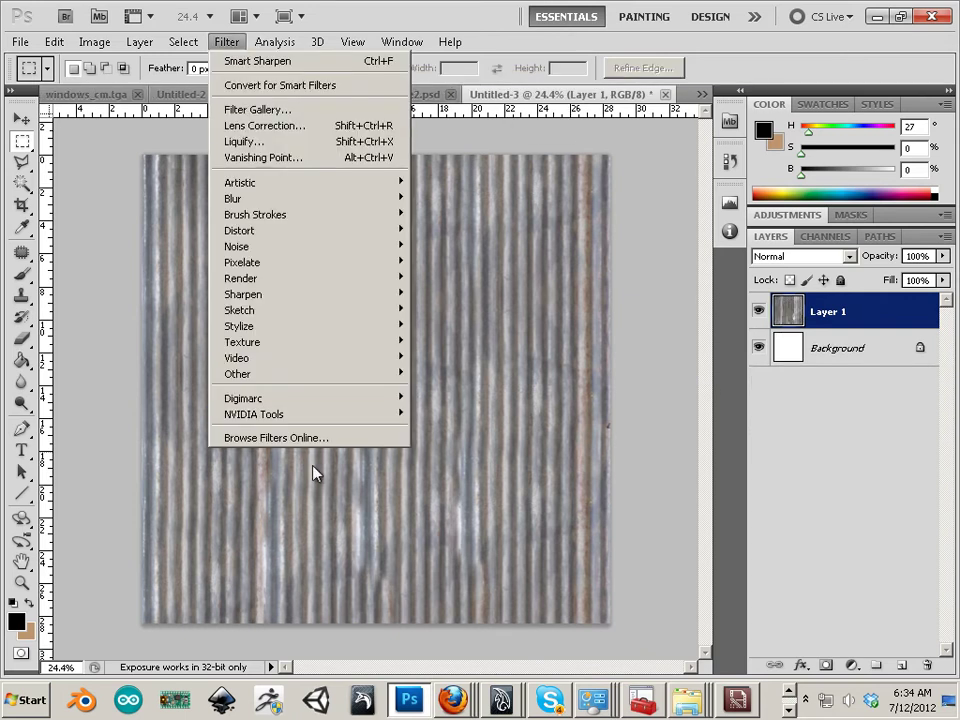
{"action": "left_click", "coordinate": [155, 341]}
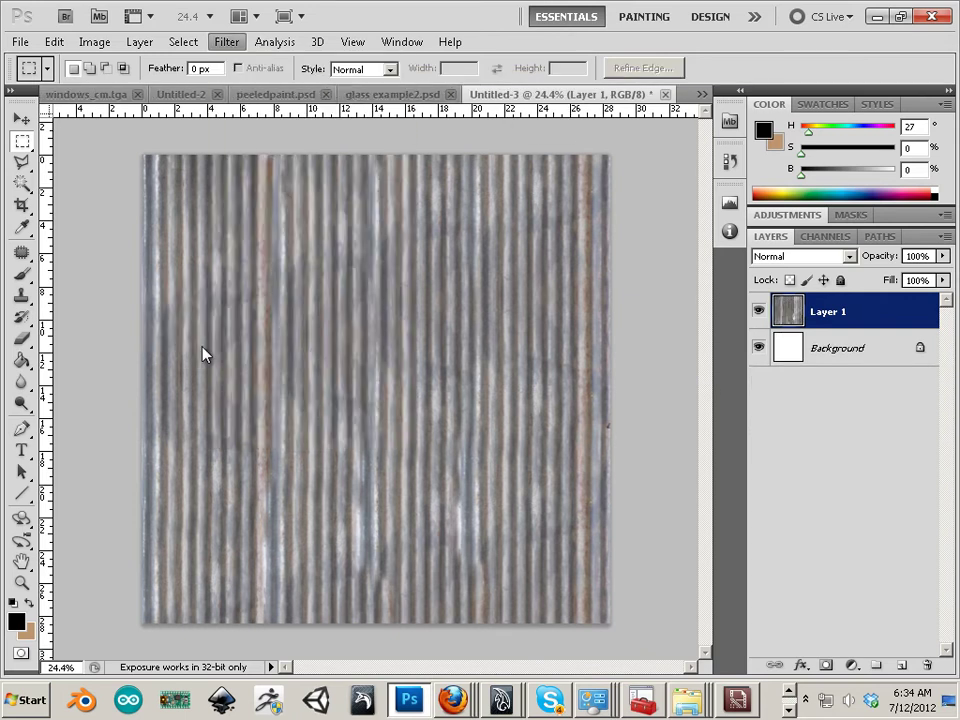
{"action": "left_click_drag", "start_coordinate": [398, 427], "coordinate": [523, 318]}
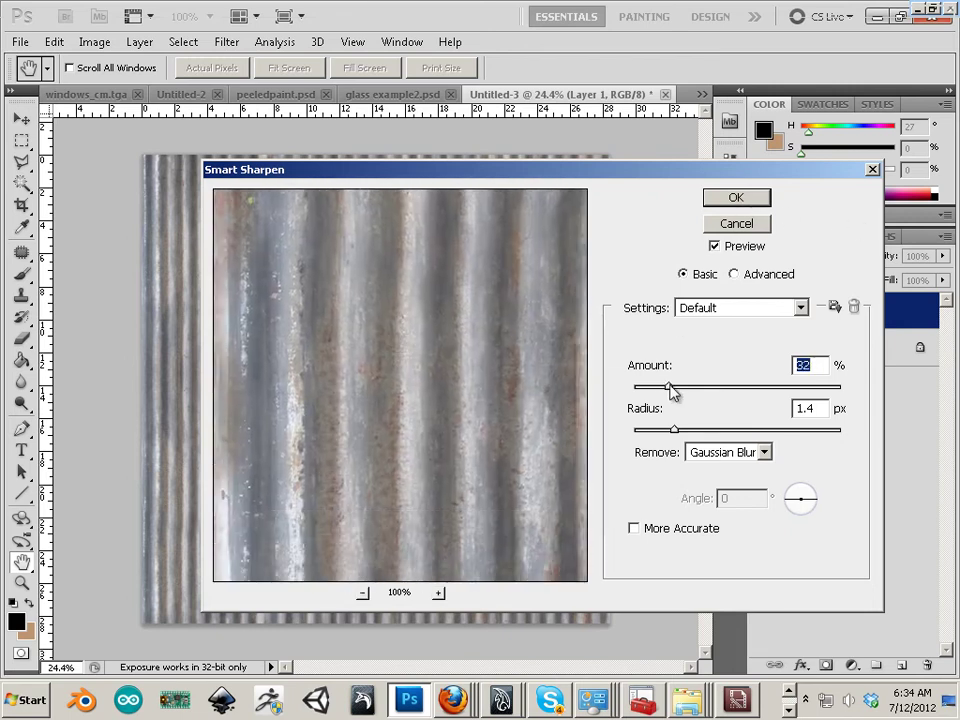
{"action": "left_click", "coordinate": [735, 199]}
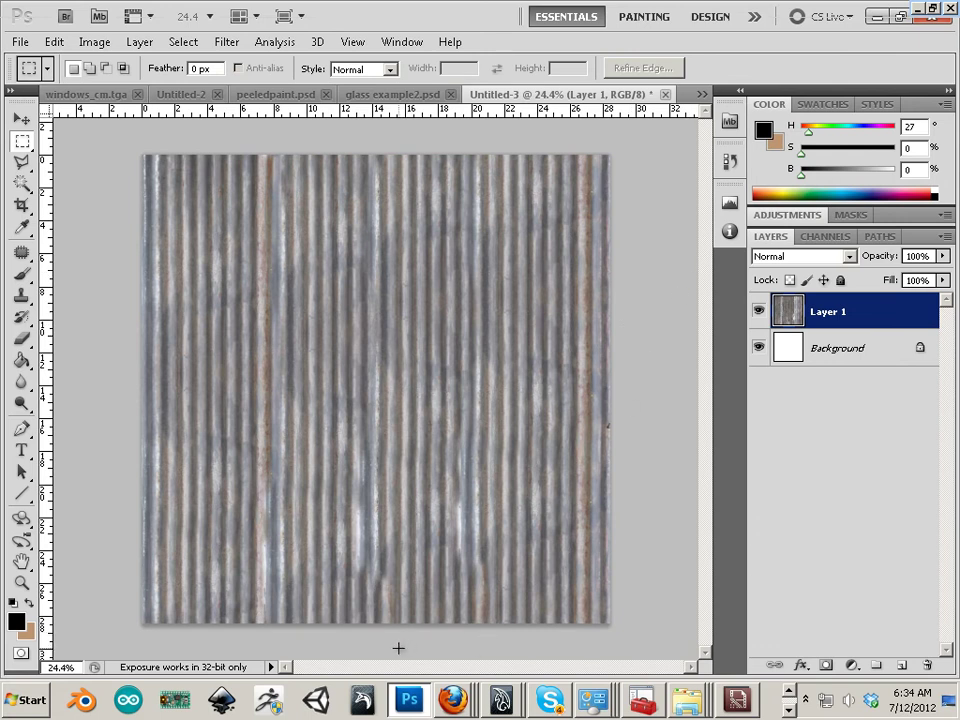
Switch to Firefox and go back from the full-size corrugated metal image to its image search results
{"action": "left_click", "coordinate": [453, 700]}
{"action": "left_click", "coordinate": [325, 540]}
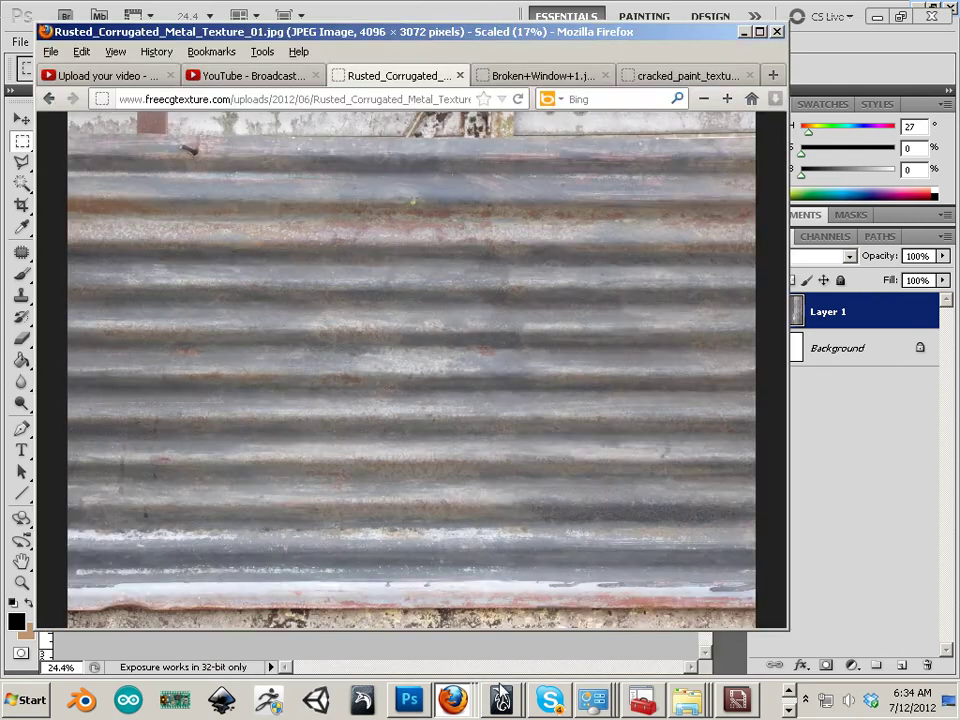
{"action": "left_click", "coordinate": [46, 98]}
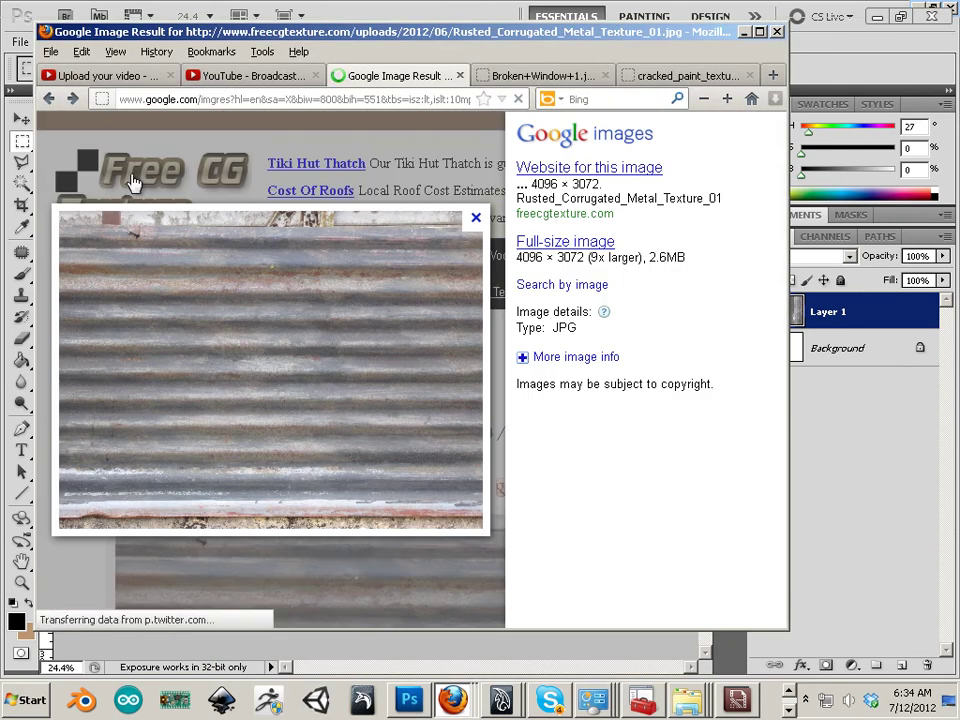
{"action": "left_click", "coordinate": [47, 98]}
{"action": "scroll", "coordinate": [189, 246], "scroll_direction": "up", "scroll_amount": 15}
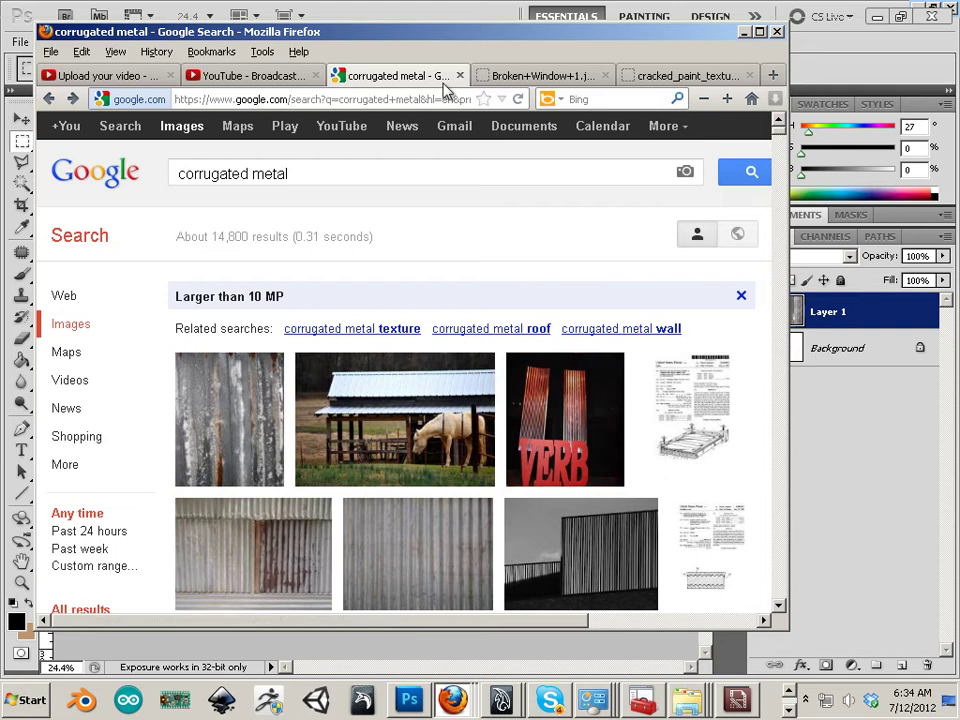
Check the open broken window and cracked paint reference images, and return to the corrugated metal search results
{"action": "left_click", "coordinate": [521, 77]}
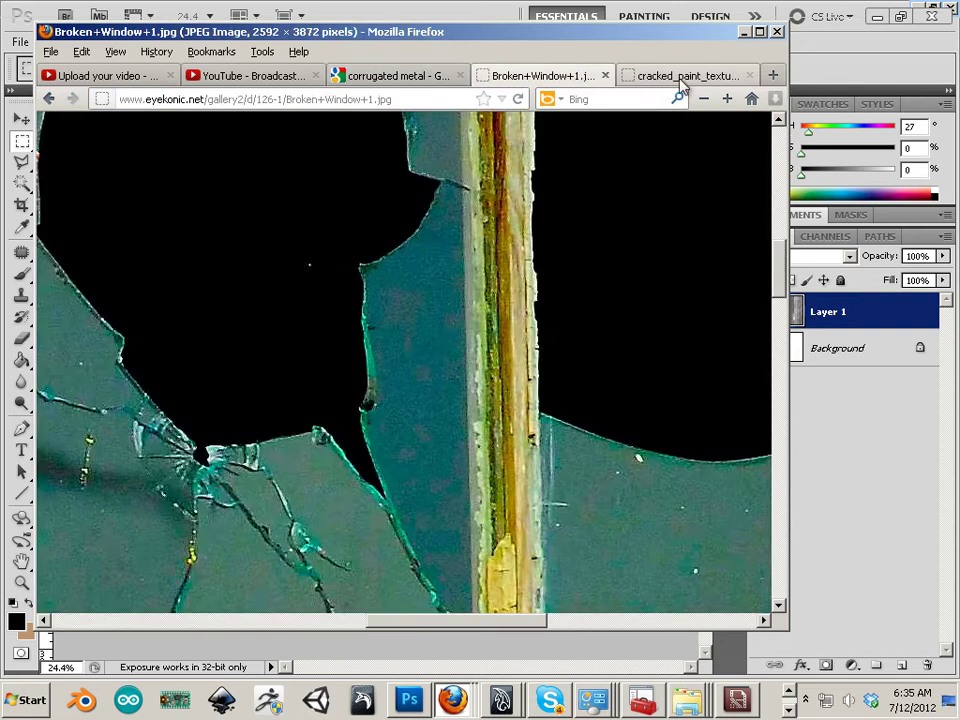
{"action": "left_click", "coordinate": [681, 78]}
{"action": "left_click", "coordinate": [48, 98]}
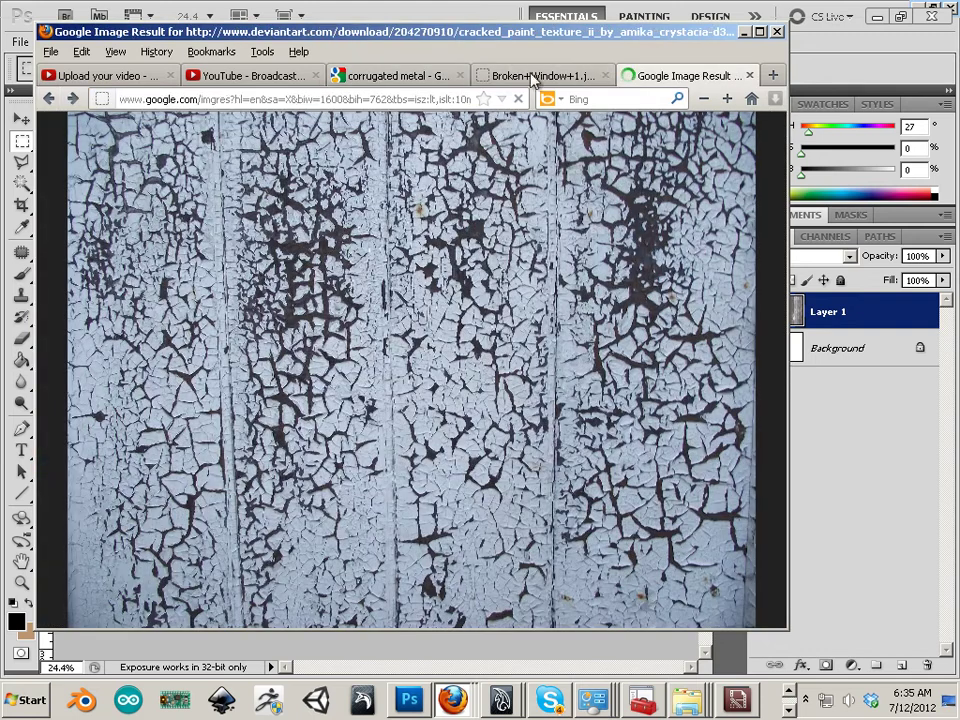
{"action": "left_click", "coordinate": [508, 77]}
{"action": "left_click", "coordinate": [375, 76]}
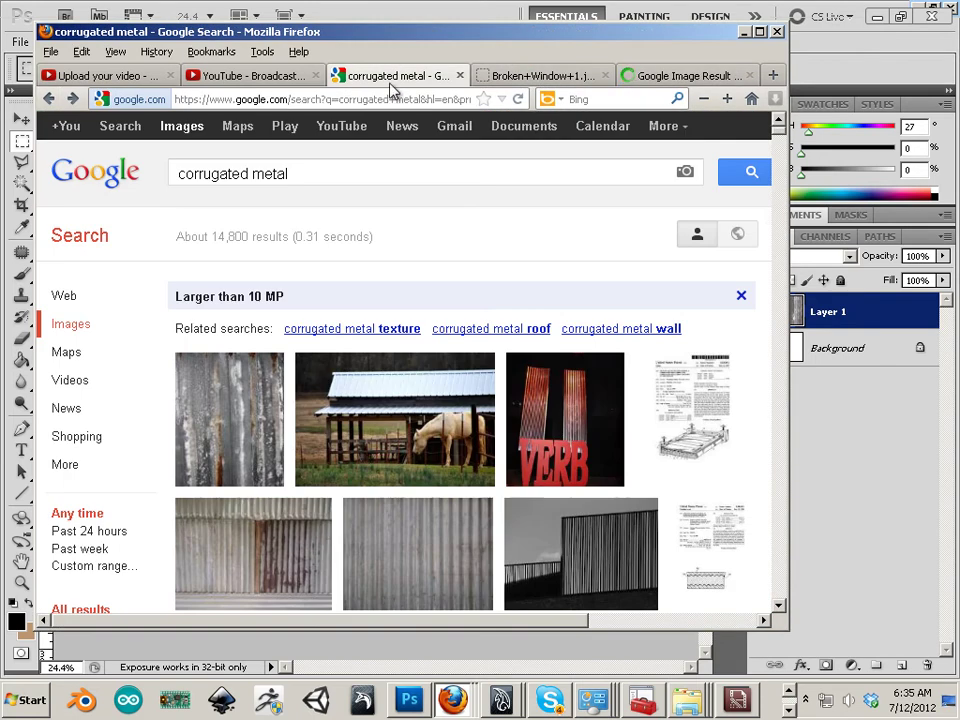
{"action": "left_click", "coordinate": [283, 100]}
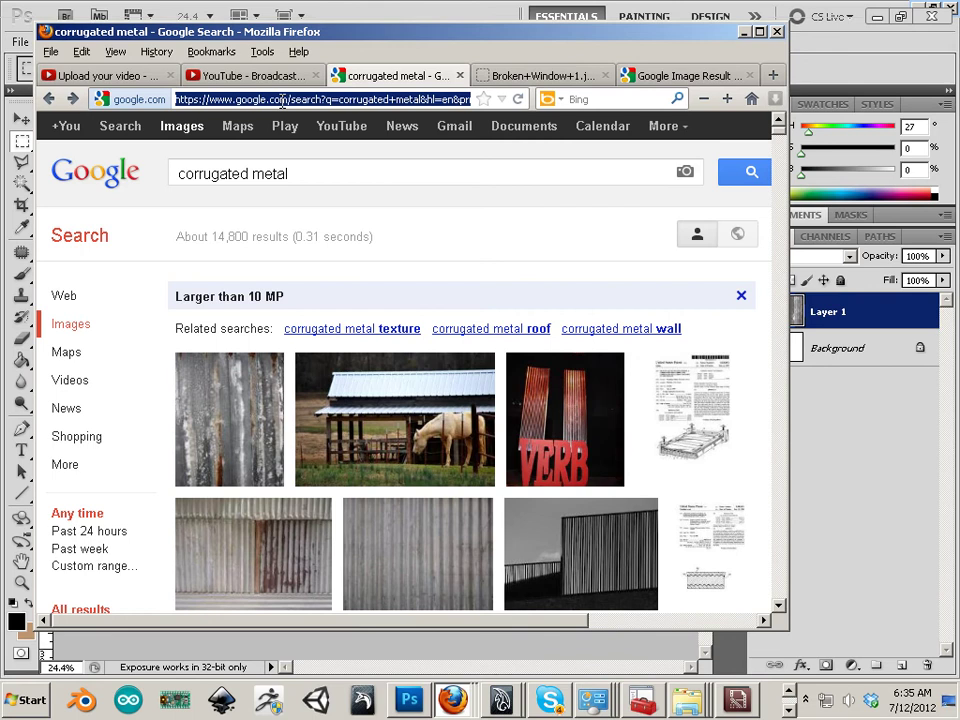
{"action": "type", "text": "vi"}
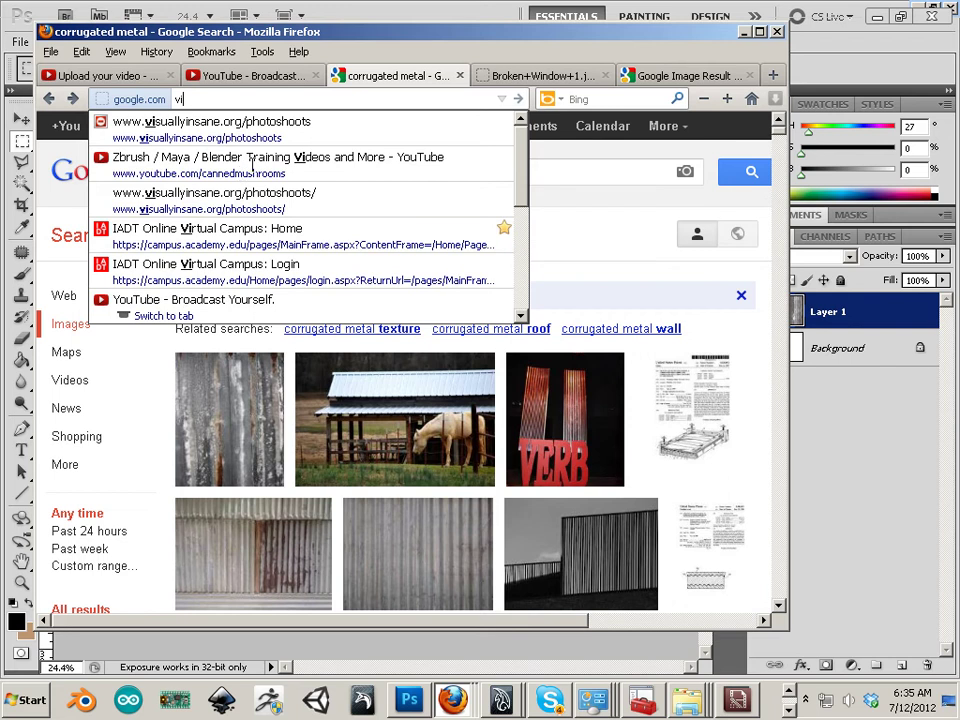
{"action": "key", "text": "Down"}
{"action": "key", "text": "Return"}
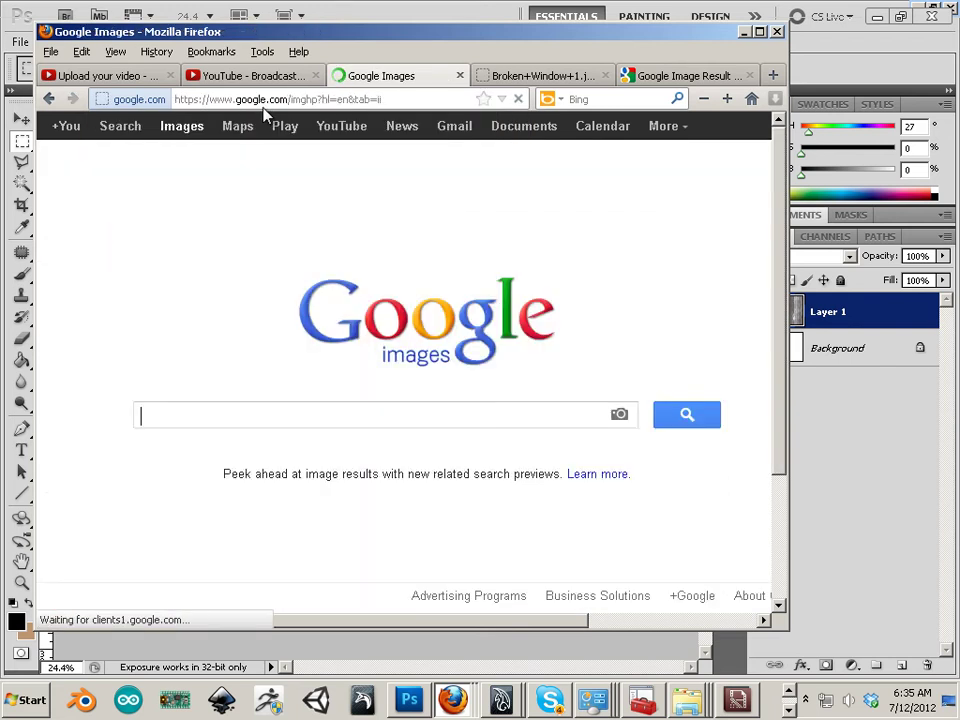
Go to visuallyinsane.org/photoshoots and browse the "_Texture pack 1 (Metals and Factory Equipment)" album
{"action": "left_click", "coordinate": [370, 99]}
{"action": "type", "text": "v"}
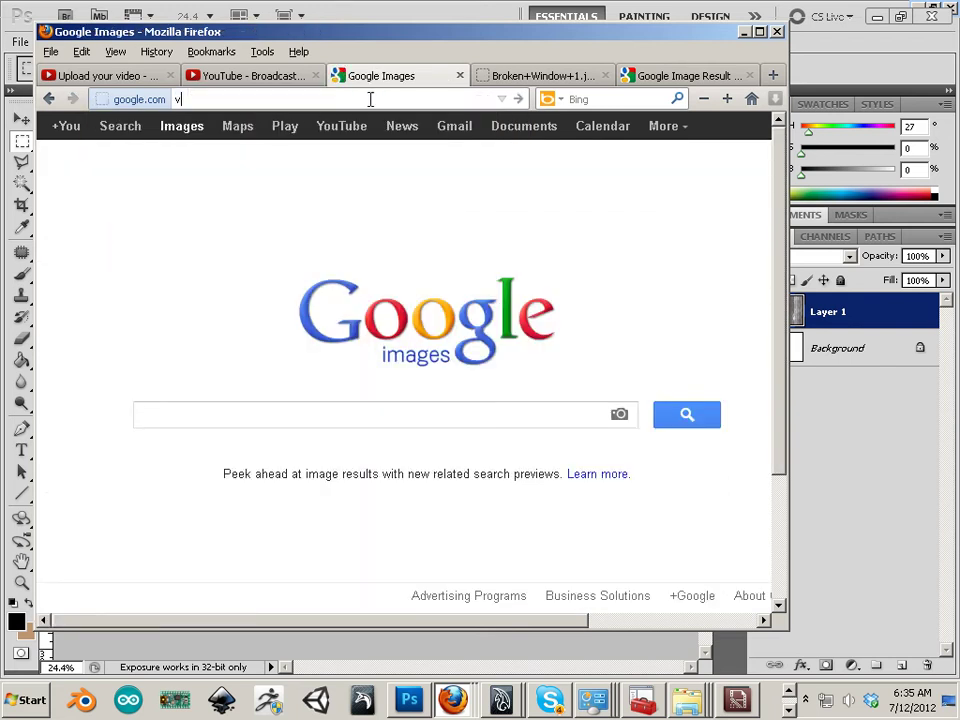
{"action": "left_click", "coordinate": [323, 141]}
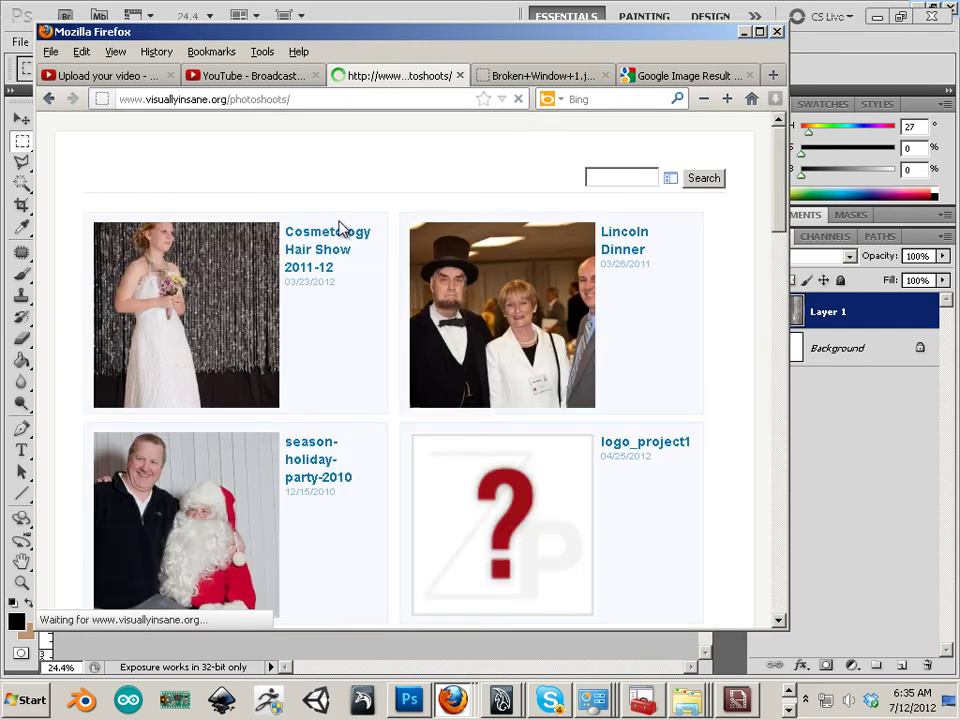
{"action": "scroll", "coordinate": [531, 403], "scroll_direction": "down", "scroll_amount": 4}
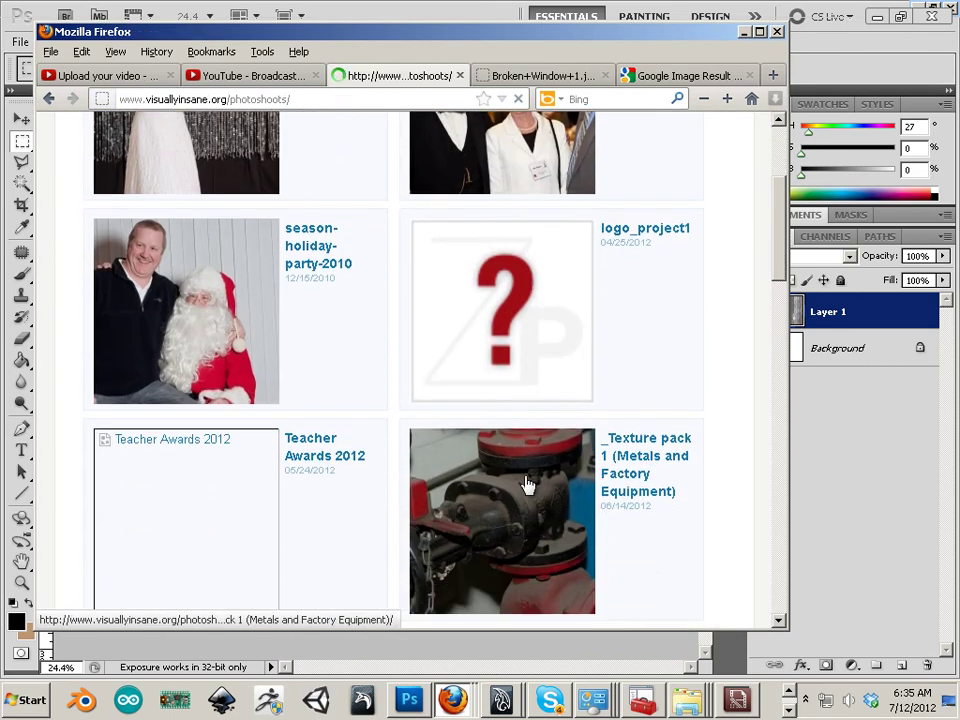
{"action": "left_click", "coordinate": [531, 486]}
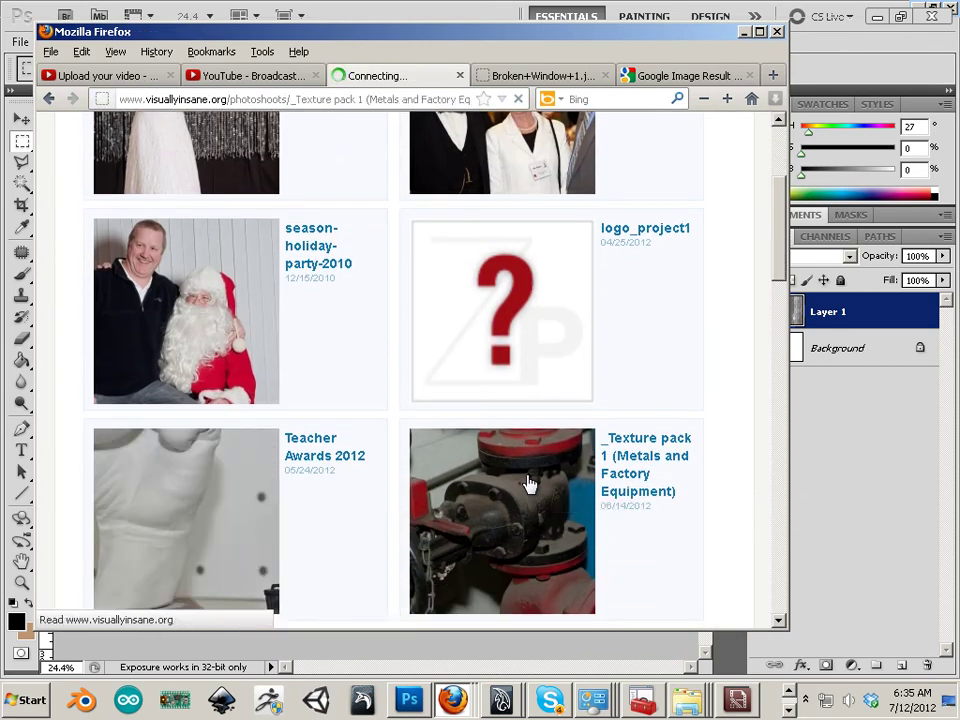
{"action": "scroll", "coordinate": [555, 352], "scroll_direction": "down", "scroll_amount": 8}
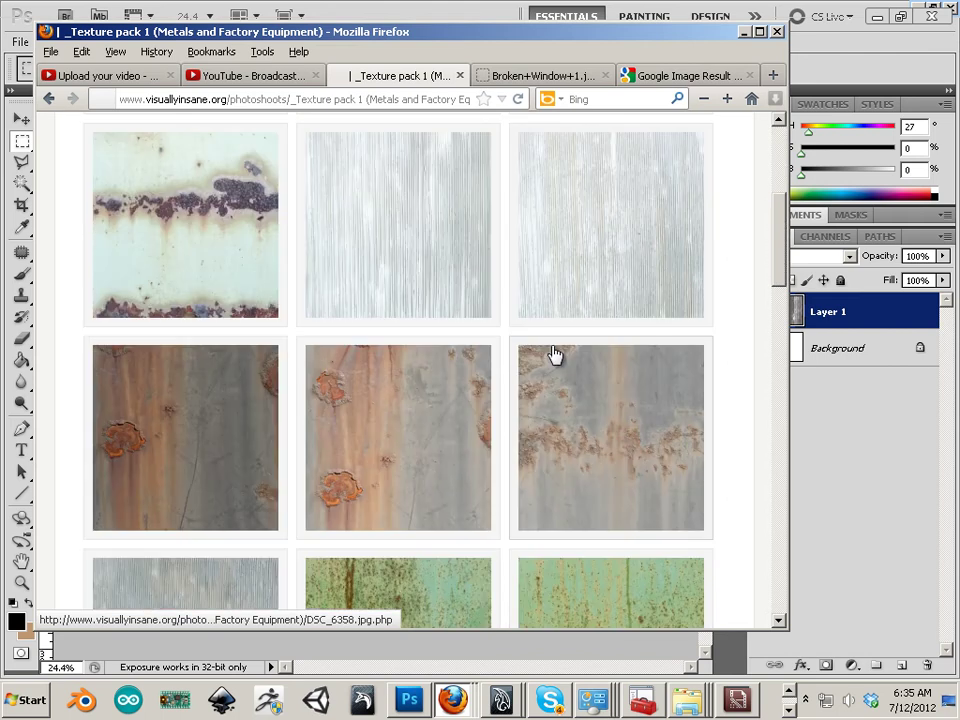
Open the rusty metal photo DSC_6356 at its full 4096 × 2726 size and copy the image
{"action": "left_click", "coordinate": [186, 361]}
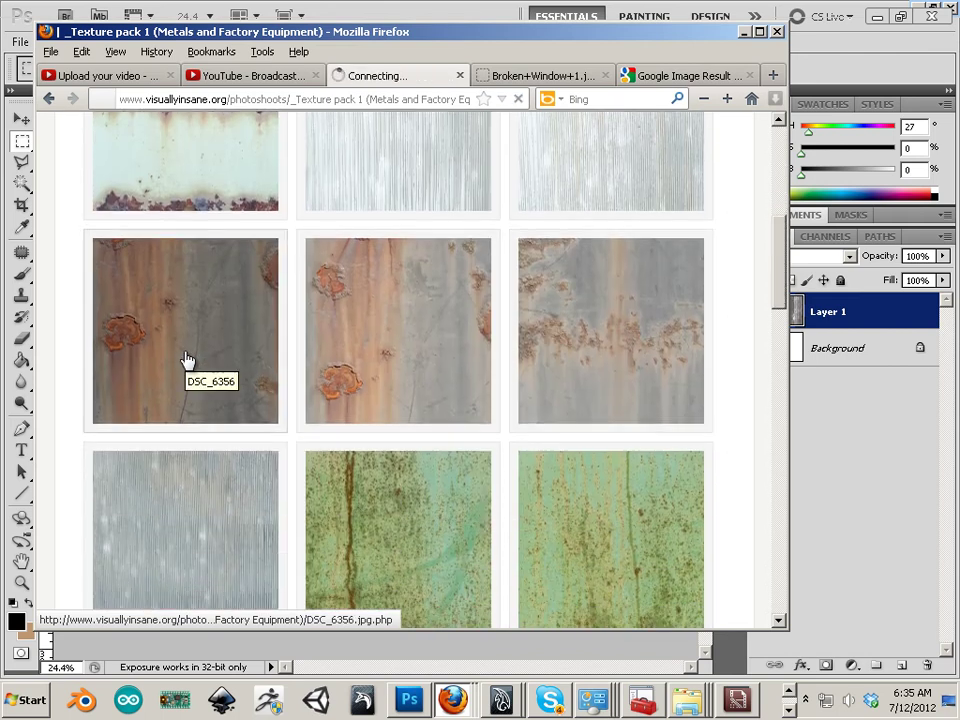
{"action": "right_click", "coordinate": [250, 375]}
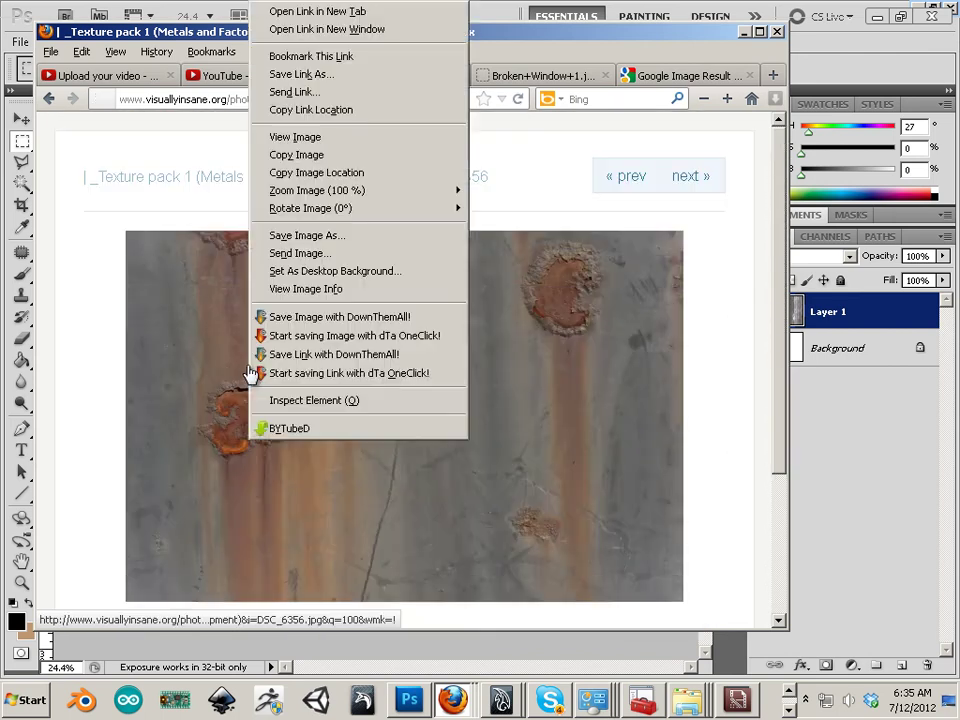
{"action": "left_click", "coordinate": [308, 155]}
{"action": "left_click", "coordinate": [444, 531]}
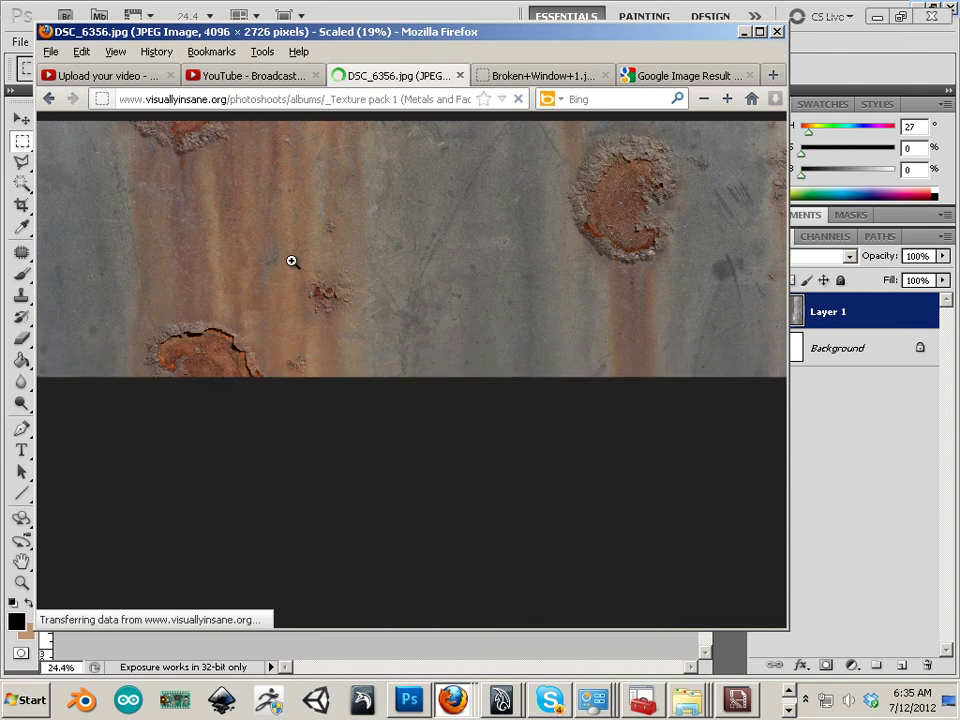
{"action": "right_click", "coordinate": [291, 262]}
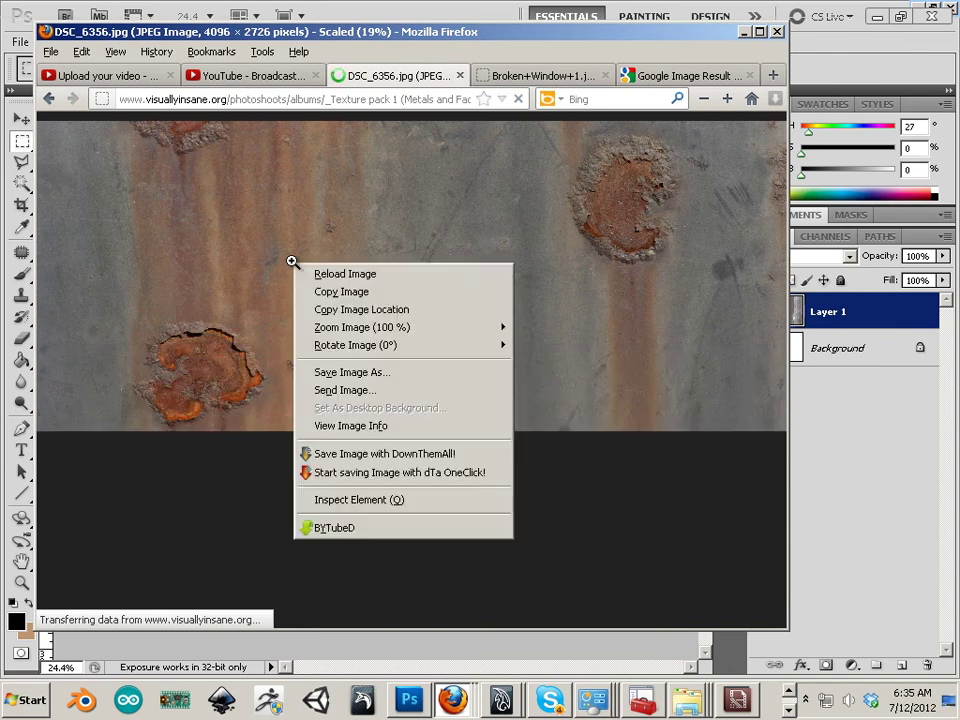
{"action": "left_click", "coordinate": [340, 292]}
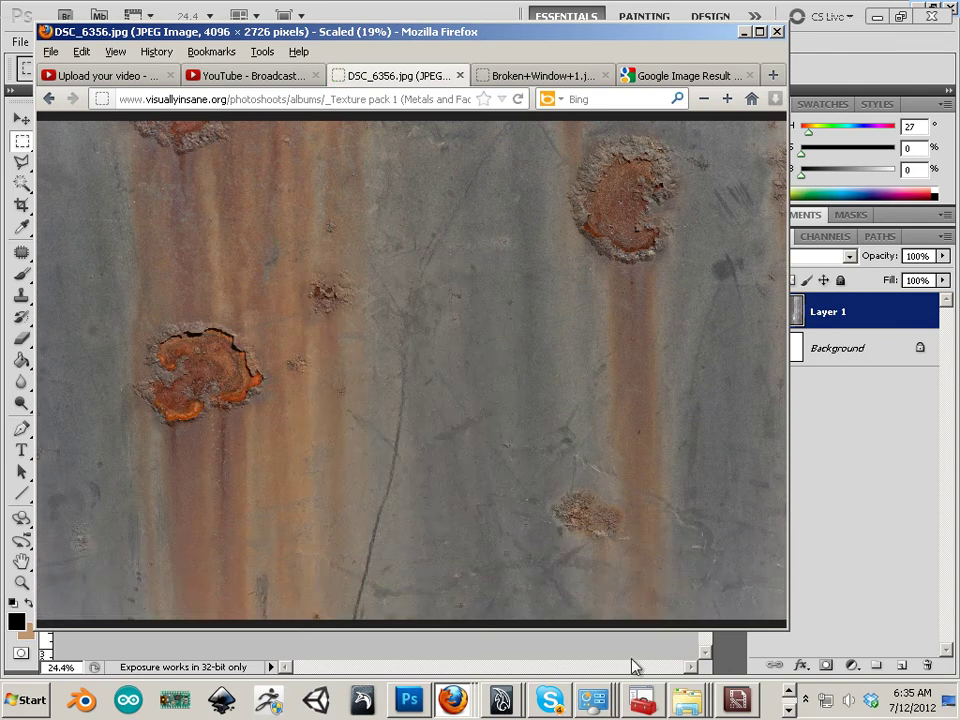
Switch to Photoshop and paste the rust photo into Untitled-3 above the corrugated metal layer
{"action": "left_click", "coordinate": [409, 699]}
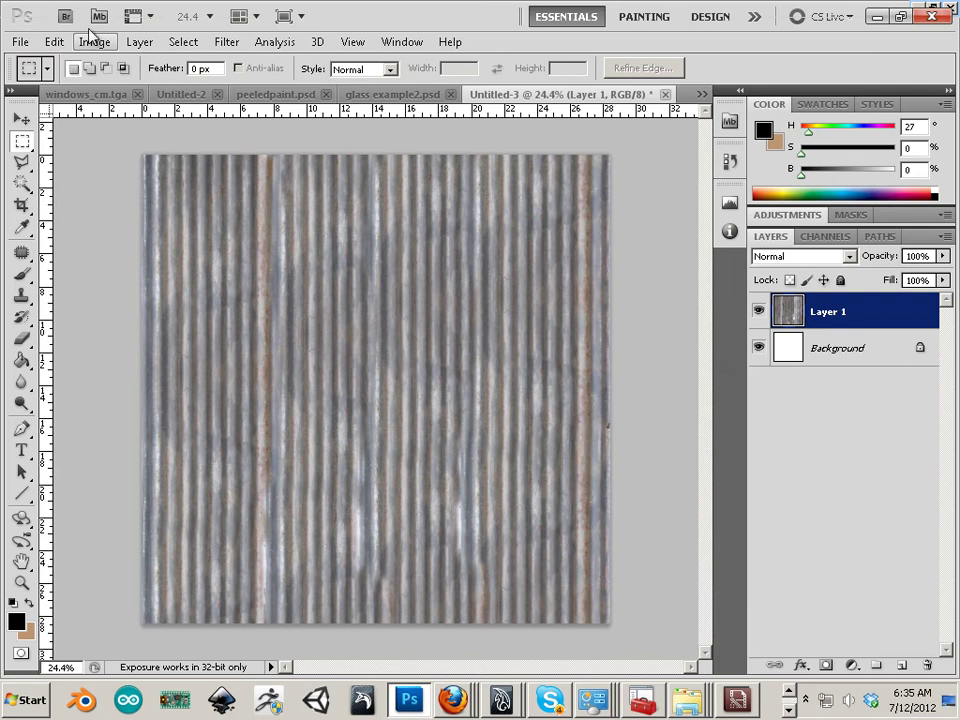
{"action": "left_click", "coordinate": [50, 41]}
{"action": "left_click", "coordinate": [70, 189]}
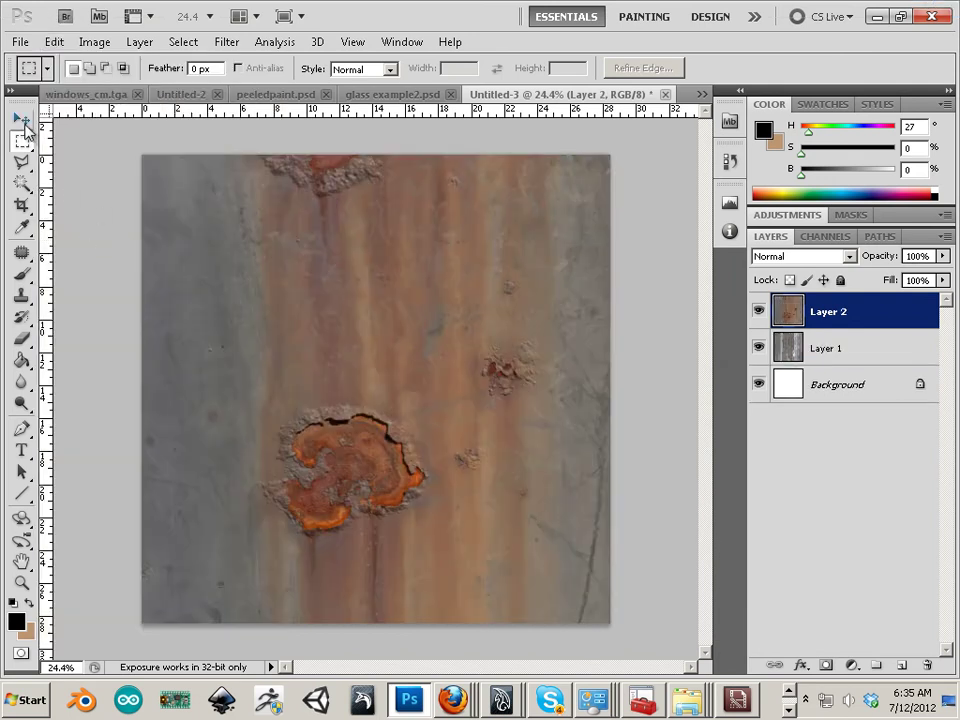
Scale the rust layer proportionally to about 39.83% and place it over the upper part of the texture
{"action": "left_click", "coordinate": [21, 120]}
{"action": "left_click_drag", "start_coordinate": [139, 154], "coordinate": [398, 334], "text": "shift"}
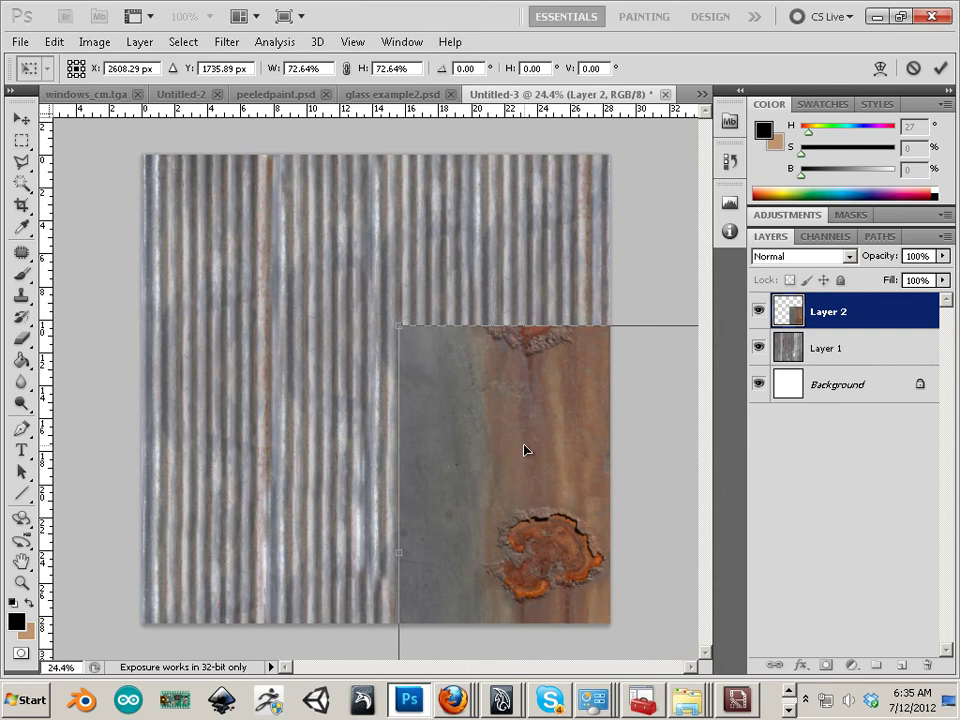
{"action": "left_click_drag", "start_coordinate": [524, 444], "coordinate": [259, 281]}
{"action": "left_click_drag", "start_coordinate": [134, 163], "coordinate": [183, 202]}
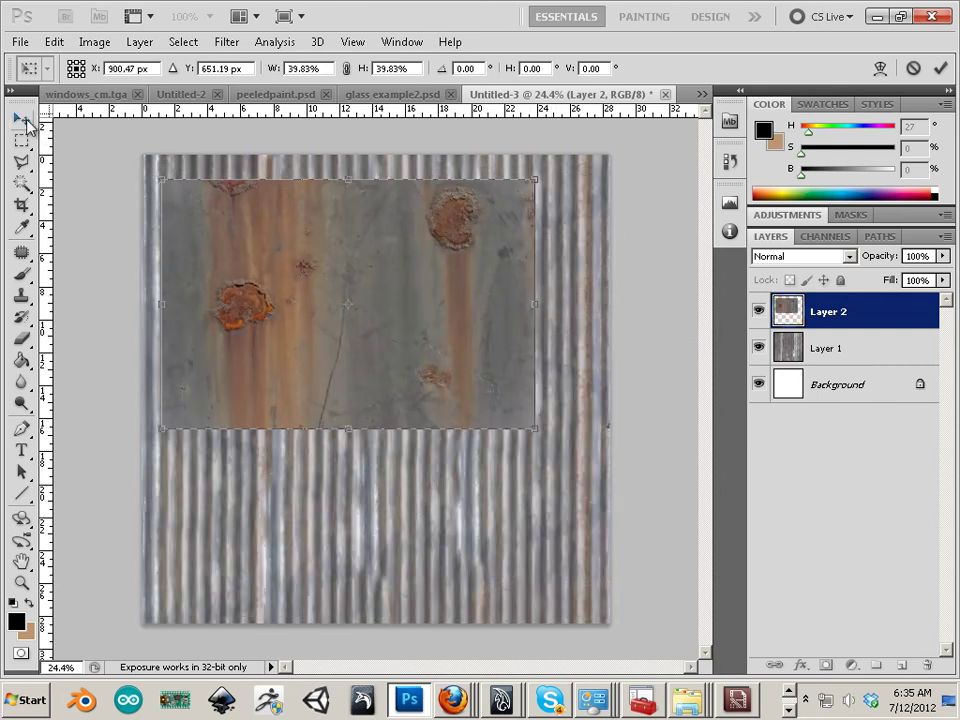
{"action": "left_click", "coordinate": [25, 121]}
{"action": "left_click", "coordinate": [422, 272]}
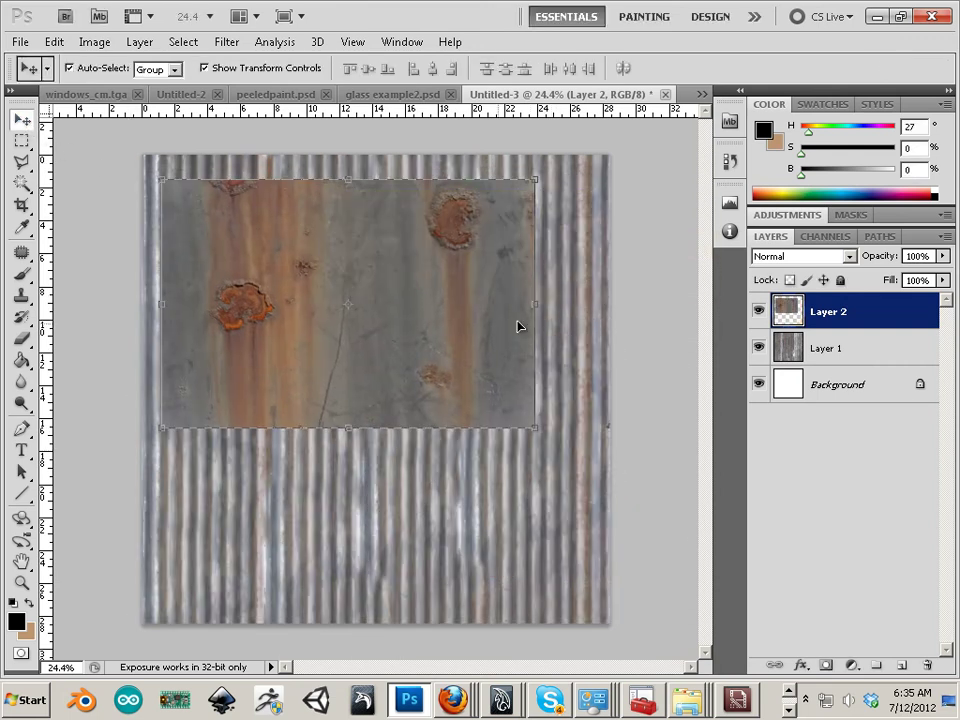
Set the rust layer's blend mode to Soft Light and move it into the texture's upper-left corner
{"action": "left_click", "coordinate": [850, 256]}
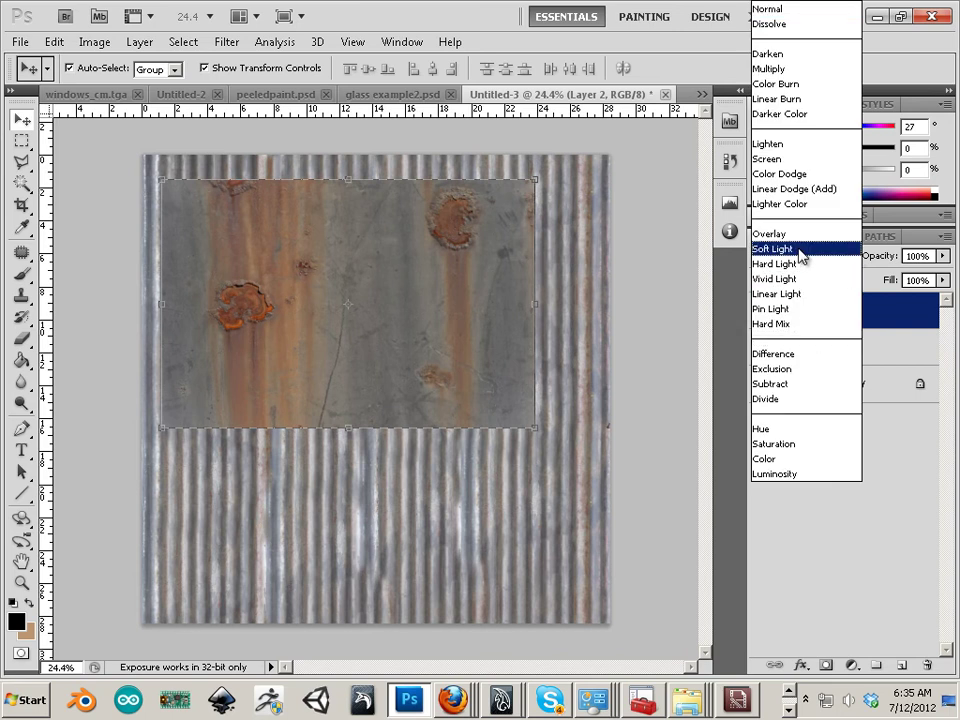
{"action": "left_click", "coordinate": [796, 249]}
{"action": "key", "text": "ctrl+t"}
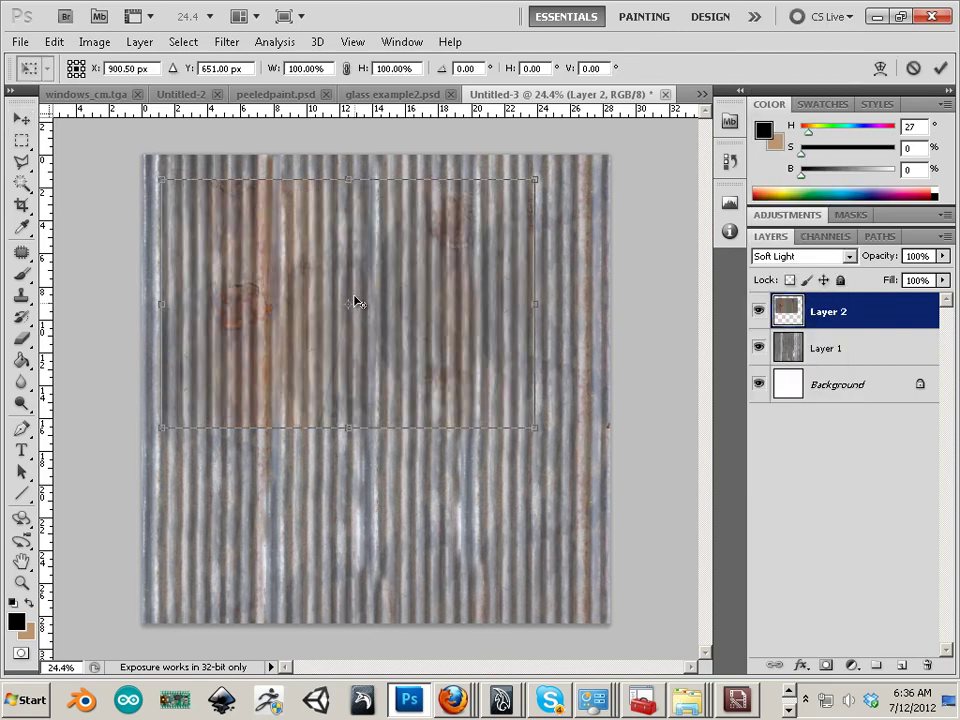
{"action": "left_click_drag", "start_coordinate": [362, 356], "coordinate": [324, 327]}
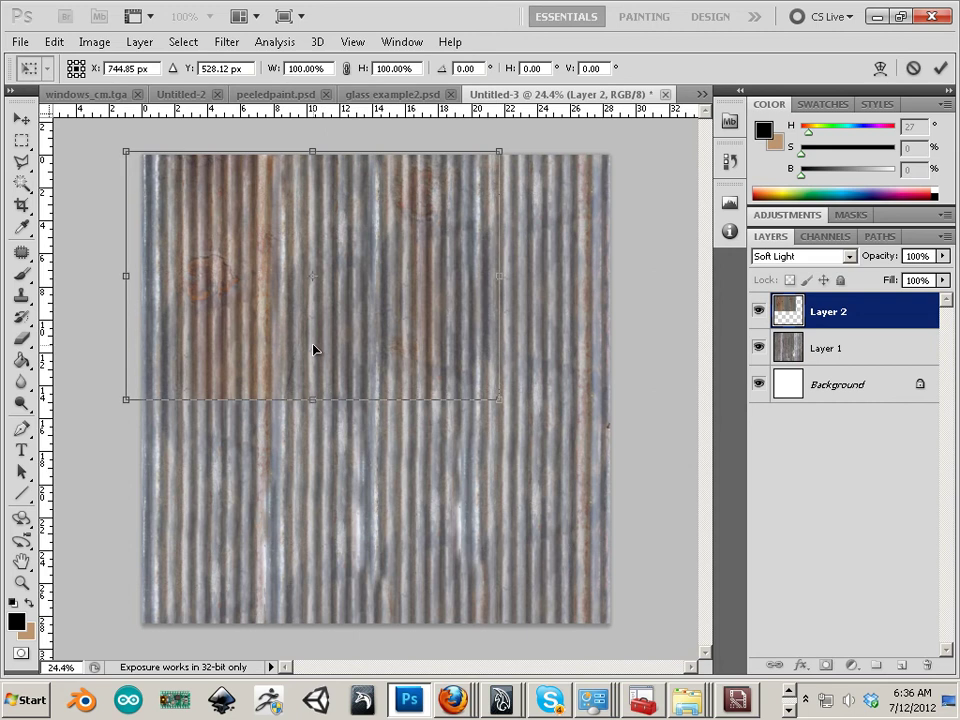
{"action": "left_click_drag", "start_coordinate": [313, 276], "coordinate": [528, 487]}
{"action": "left_click", "coordinate": [21, 112]}
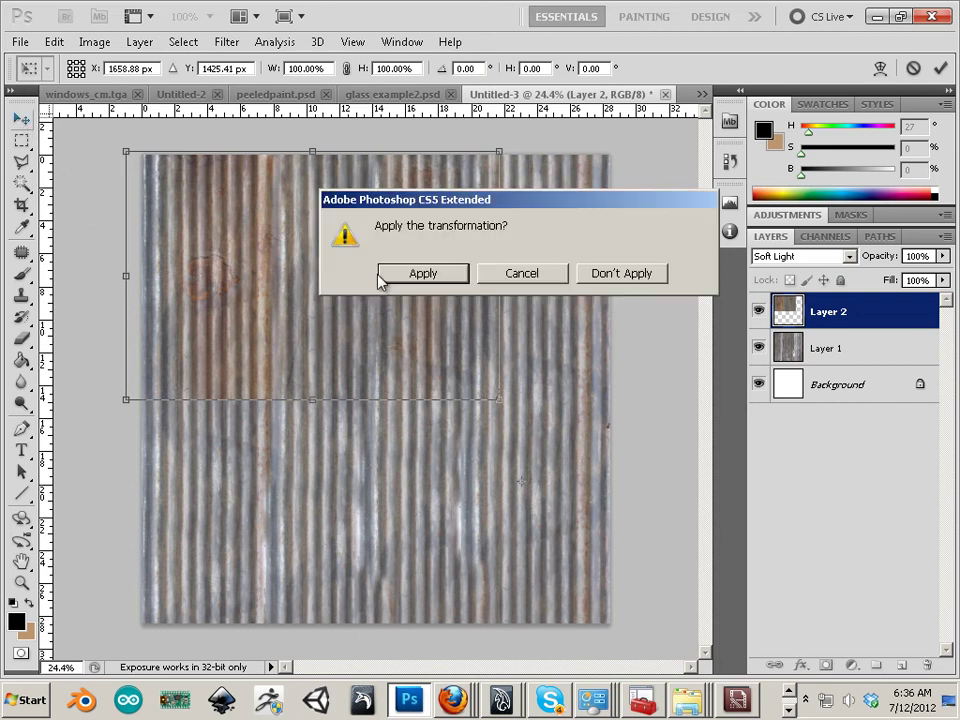
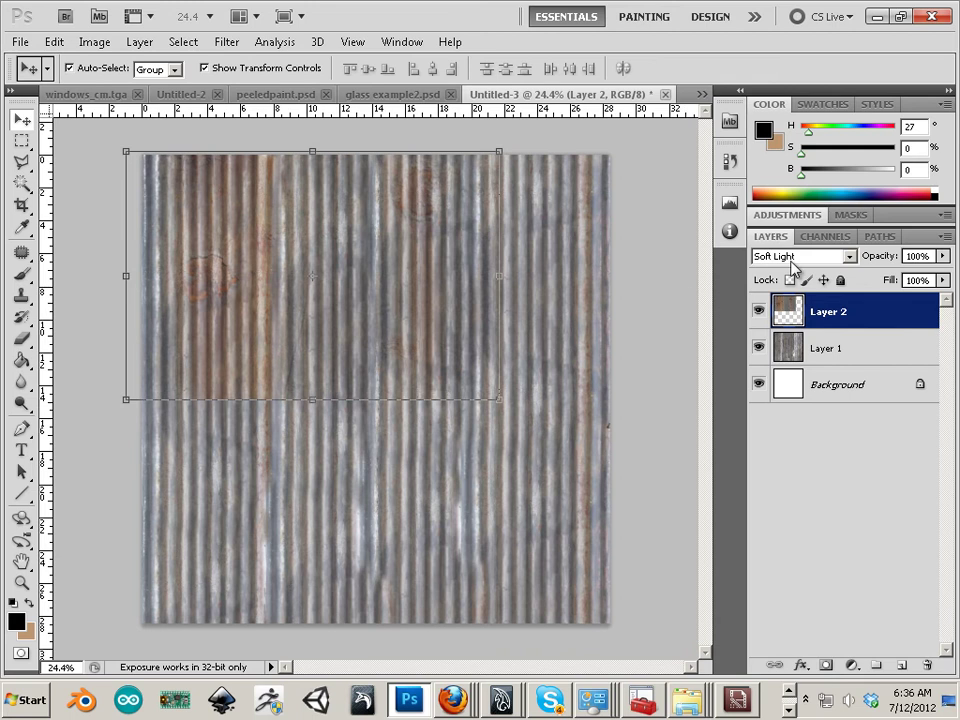
Try several blend modes on the rust layer and set it to Hard Light
{"action": "left_click", "coordinate": [800, 257]}
{"action": "left_click", "coordinate": [800, 257]}
{"action": "key", "text": "Down"}
{"action": "key", "text": "Down"}
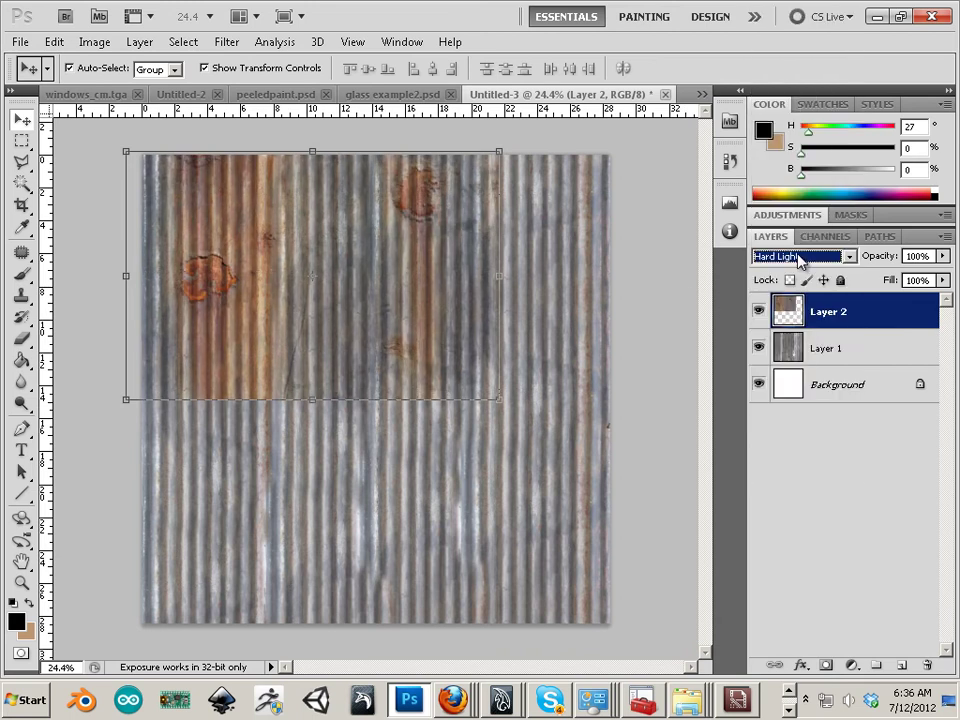
{"action": "key", "text": "Down"}
{"action": "key", "text": "Down"}
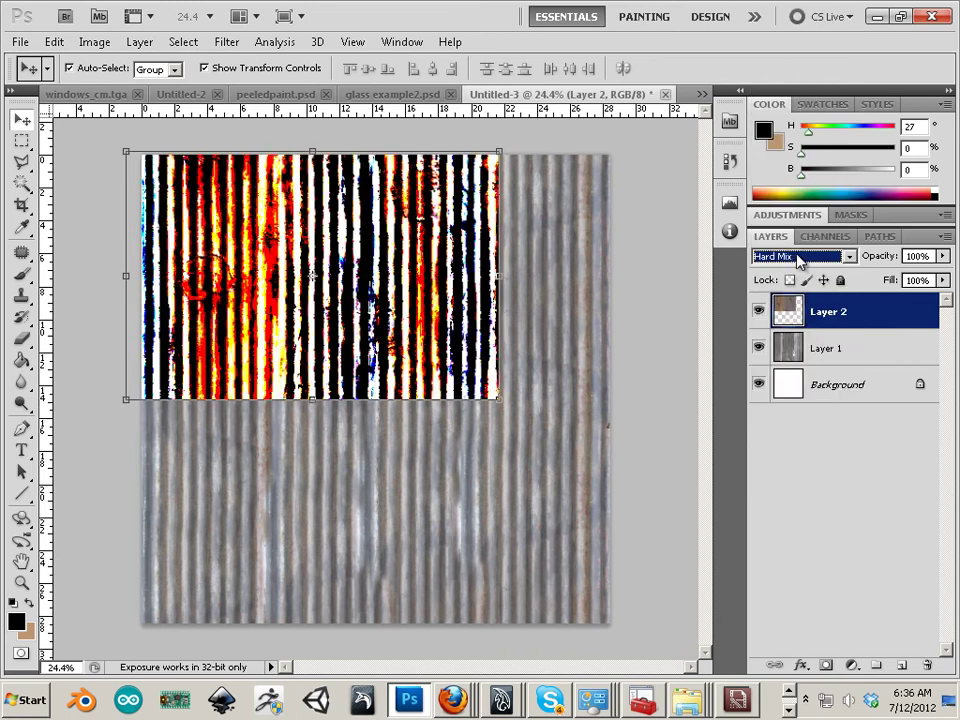
{"action": "key", "text": "Down"}
{"action": "key", "text": "Up"}
{"action": "key", "text": "Up"}
{"action": "key", "text": "Up"}
{"action": "key", "text": "Up"}
{"action": "key", "text": "Up"}
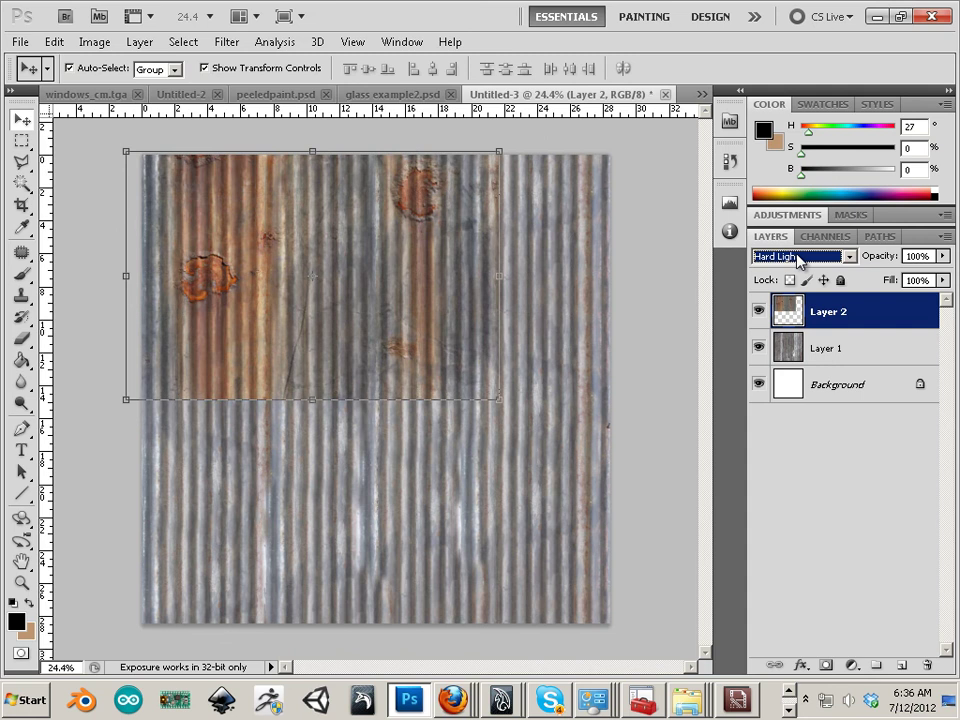
{"action": "key", "text": "Up"}
{"action": "key", "text": "Down"}
Duplicate the rust layer, flip the copy to -100% width and height, and place it over the texture's upper-right area
{"action": "left_click_drag", "start_coordinate": [452, 385], "coordinate": [506, 527]}
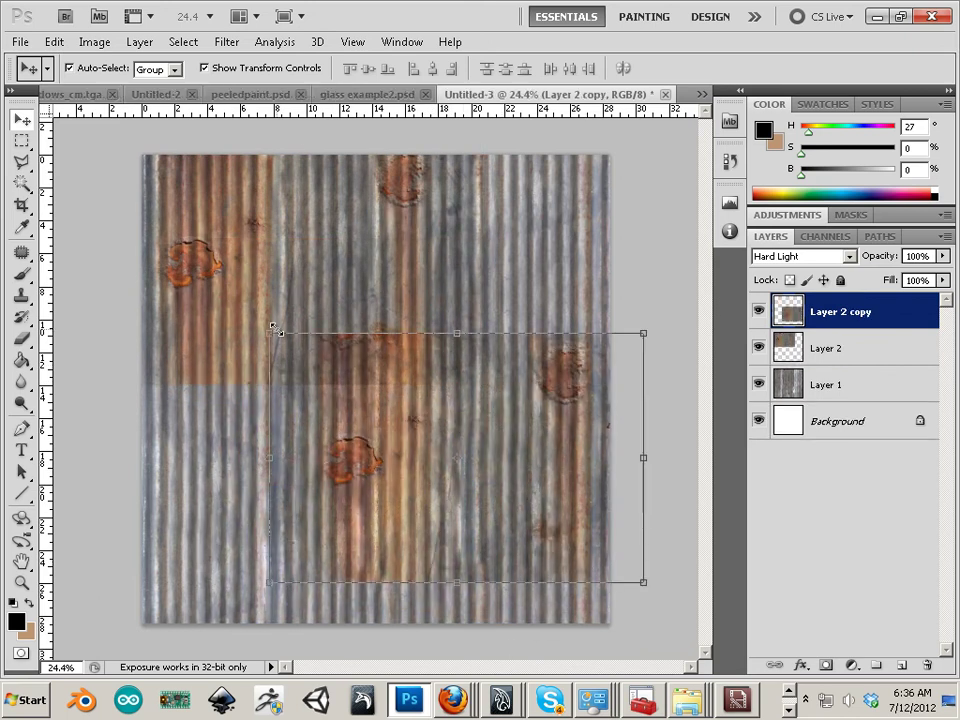
{"action": "key", "text": "ctrl+t"}
{"action": "left_click_drag", "start_coordinate": [253, 328], "coordinate": [574, 532], "text": "shift"}
{"action": "left_click_drag", "start_coordinate": [494, 539], "coordinate": [676, 346]}
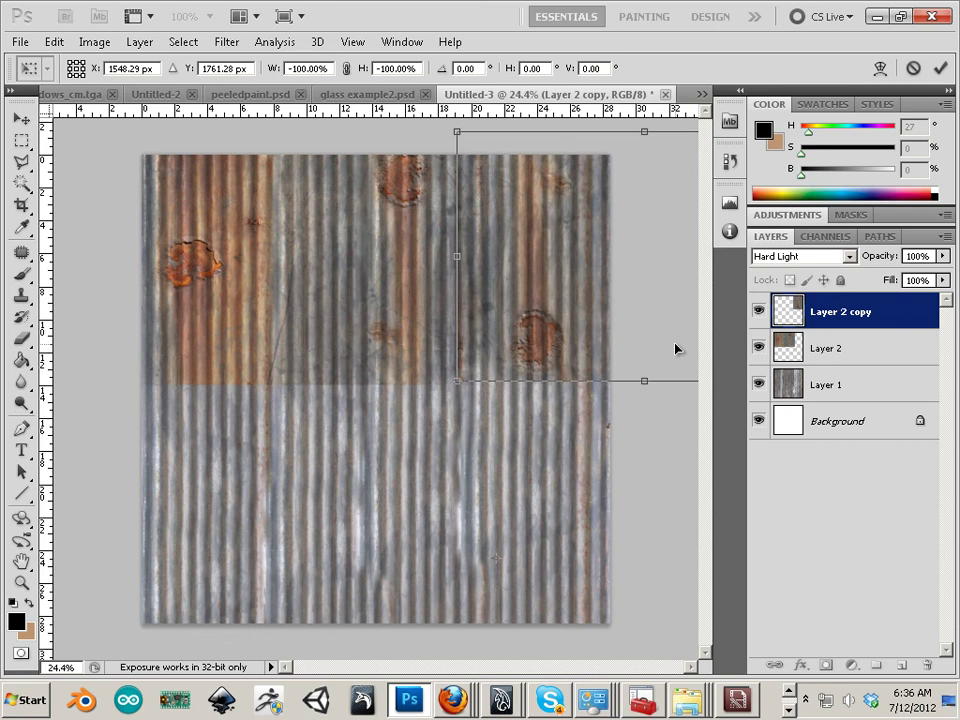
{"action": "left_click", "coordinate": [618, 334], "text": "alt"}
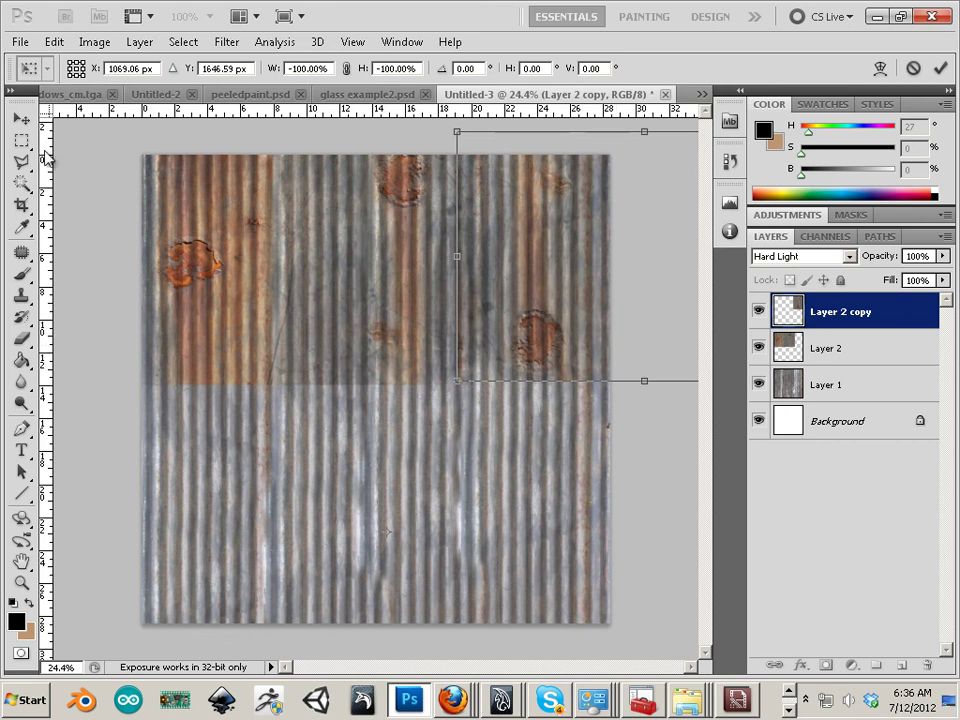
{"action": "left_click", "coordinate": [21, 118]}
Select Layer 2 and Layer 2 copy together and duplicate them over the lower half of the texture
{"action": "left_click", "coordinate": [404, 277]}
{"action": "left_click", "coordinate": [574, 347], "text": "shift"}
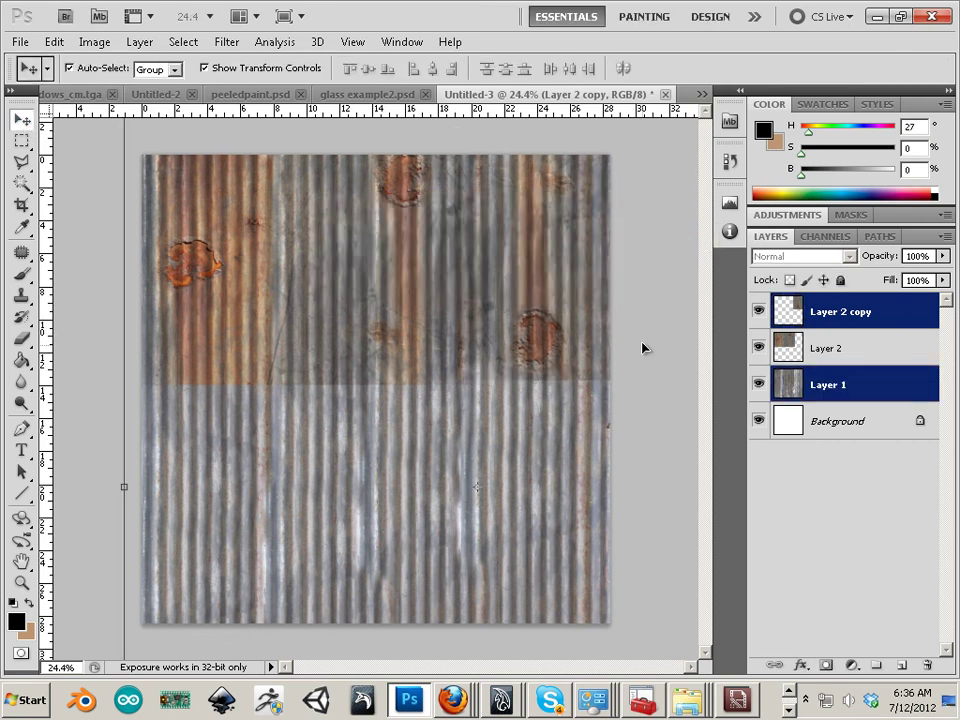
{"action": "left_click", "coordinate": [818, 326]}
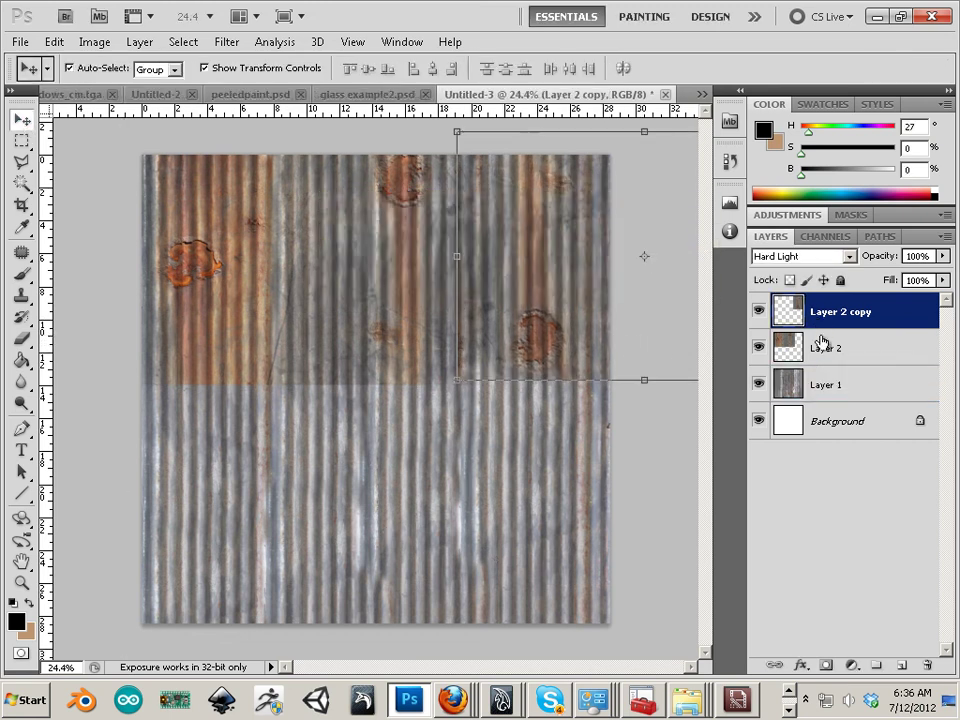
{"action": "left_click", "coordinate": [829, 352], "text": "shift"}
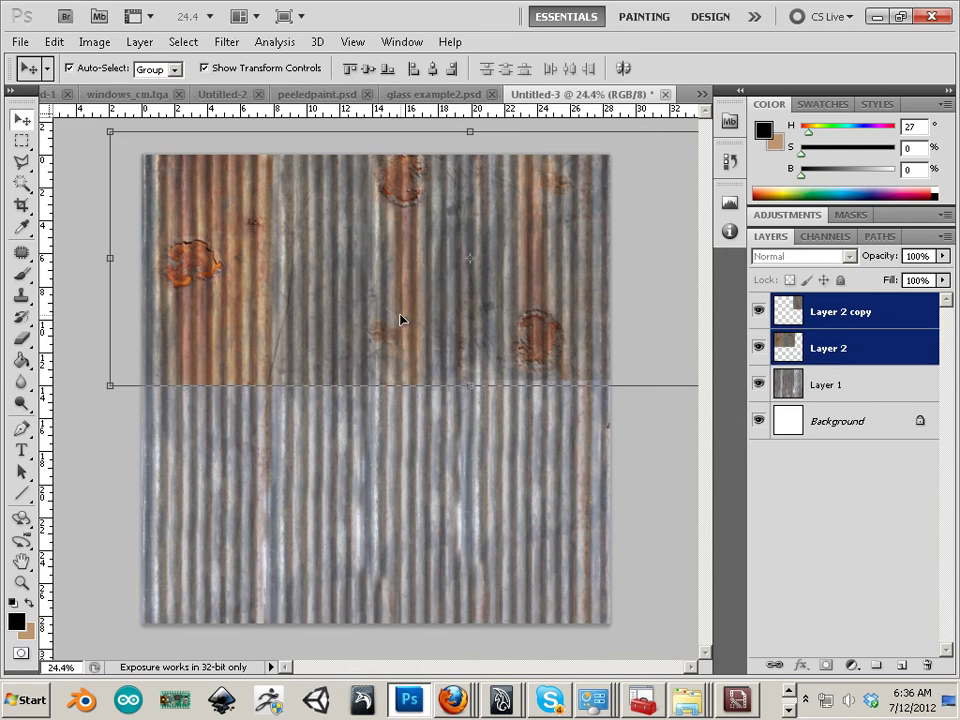
{"action": "left_click_drag", "start_coordinate": [407, 317], "coordinate": [305, 560]}
{"action": "key", "text": "ctrl+j"}
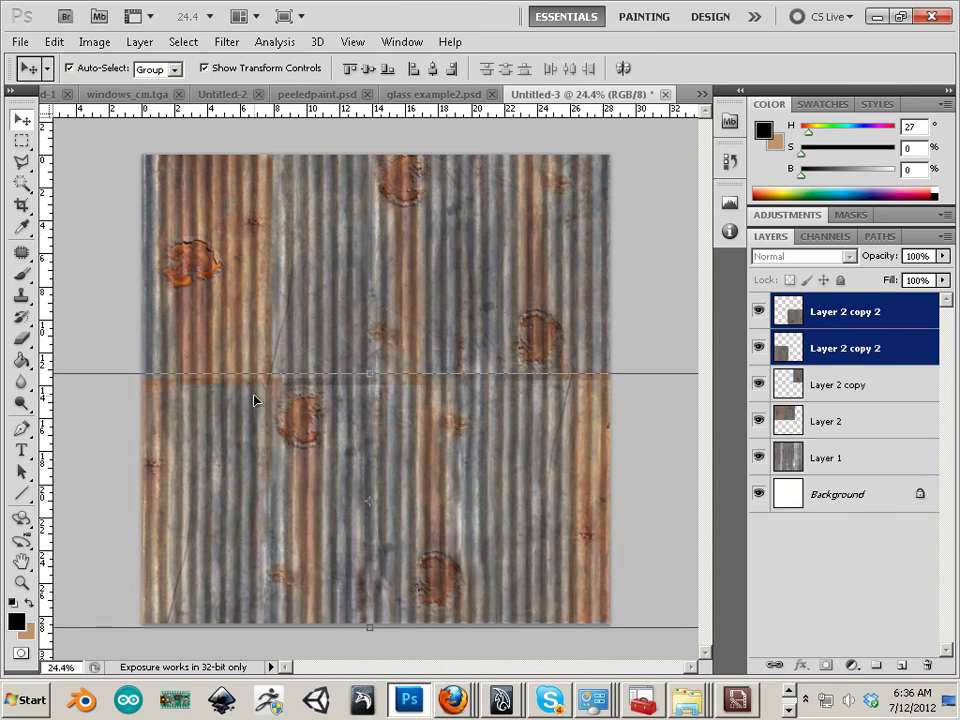
Merge the two Layer 2 copy 2 layers covering the lower half into one layer
{"action": "left_click", "coordinate": [122, 300]}
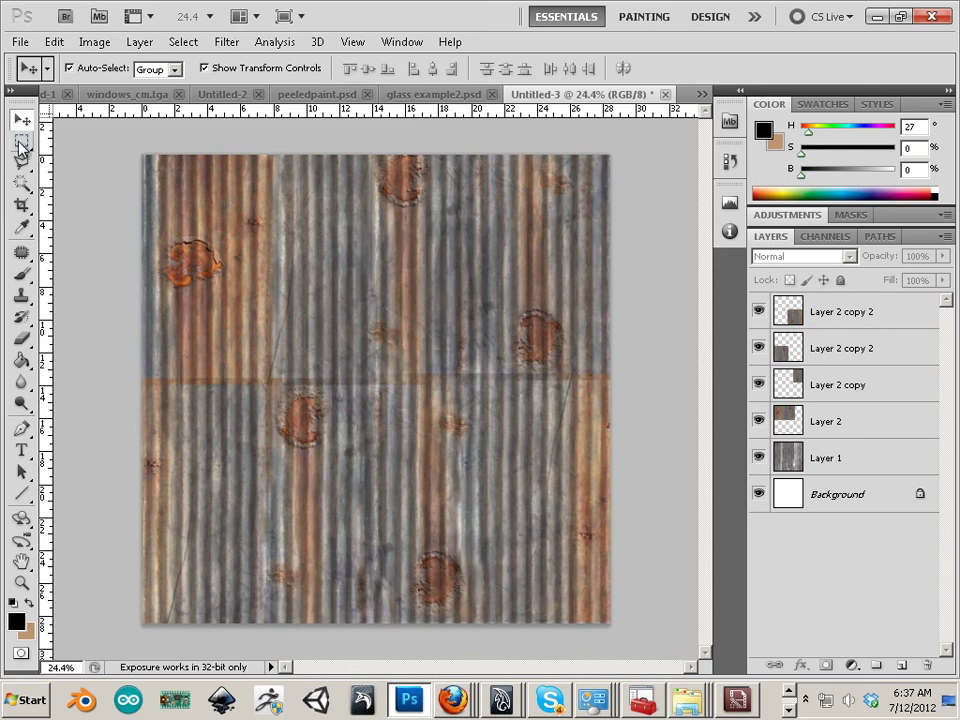
{"action": "left_click", "coordinate": [24, 339]}
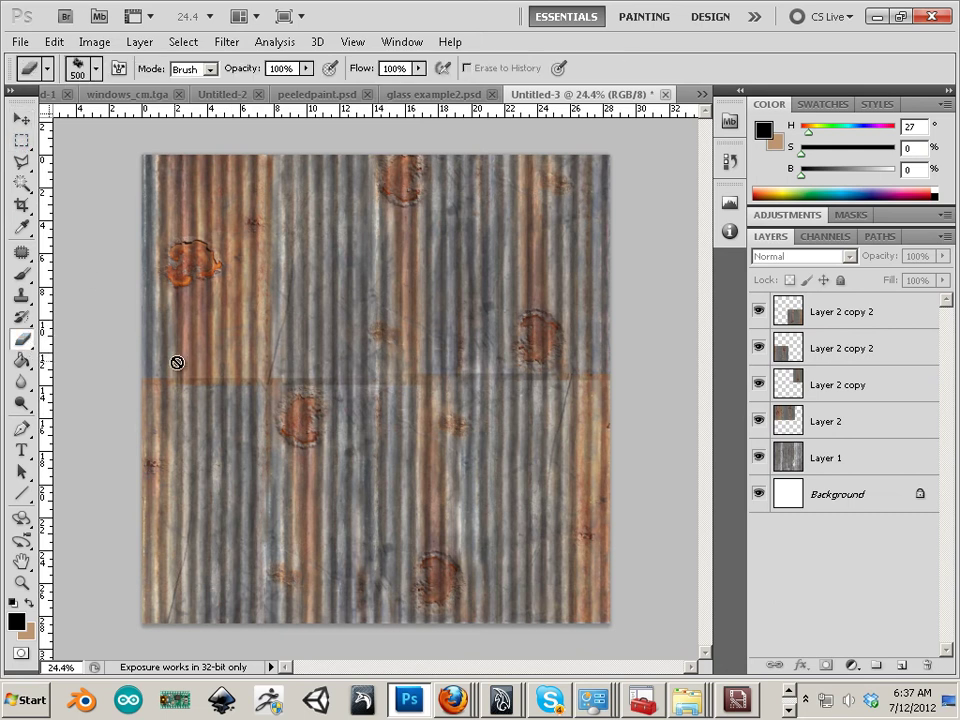
{"action": "left_click", "coordinate": [853, 344]}
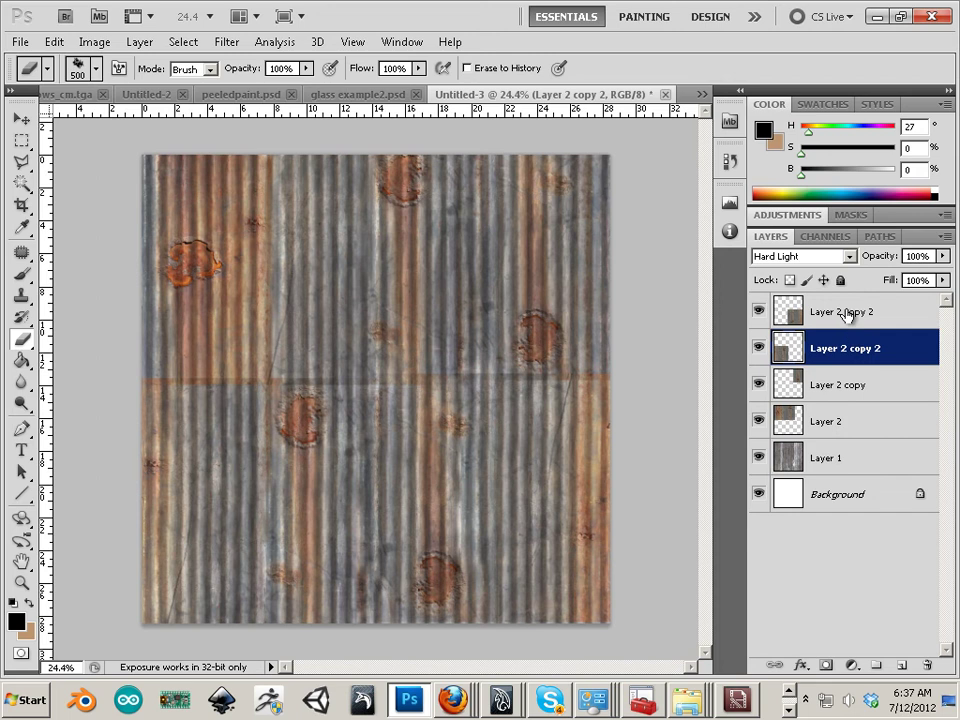
{"action": "left_click", "coordinate": [847, 313]}
{"action": "key", "text": "ctrl+e"}
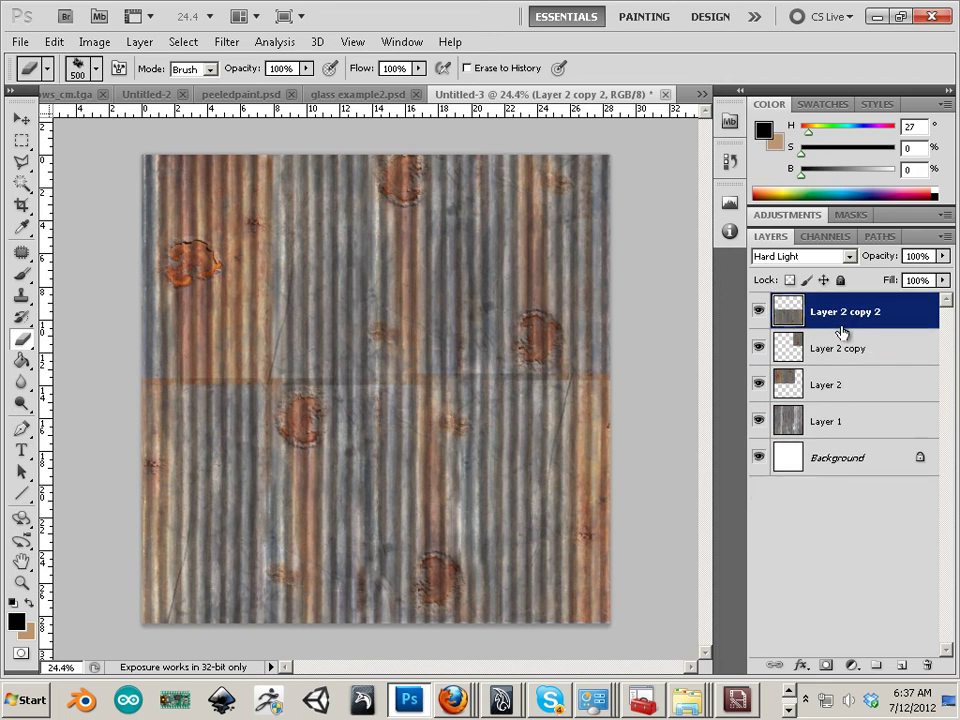
Erase along the upper edge of Layer 2 copy 2 and shift the layer up over the horizontal seam
{"action": "left_click", "coordinate": [758, 313]}
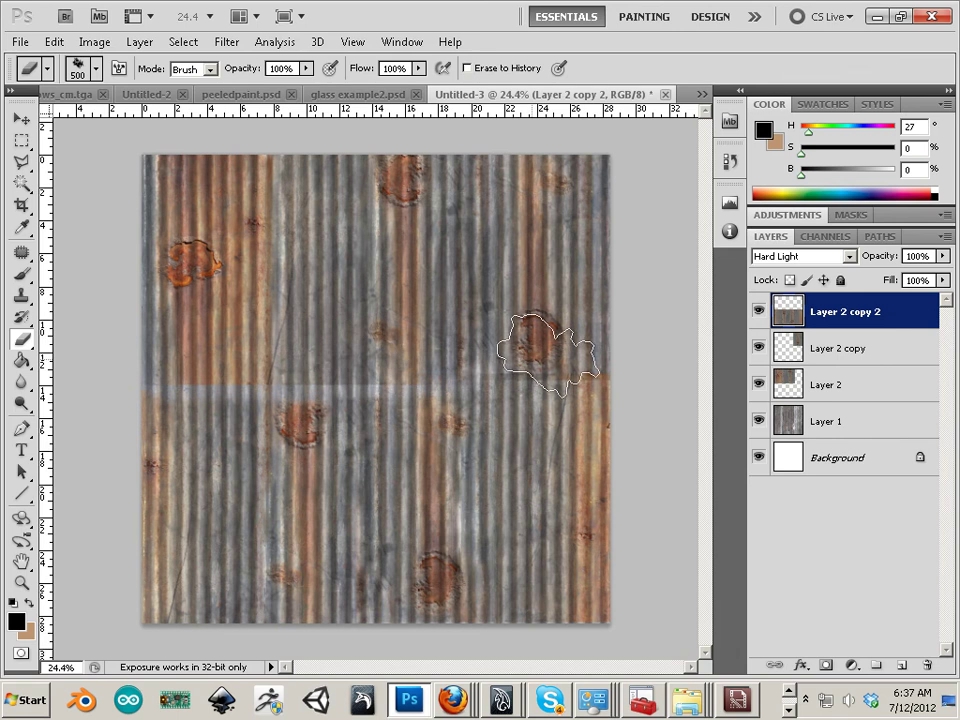
{"action": "left_click", "coordinate": [30, 126]}
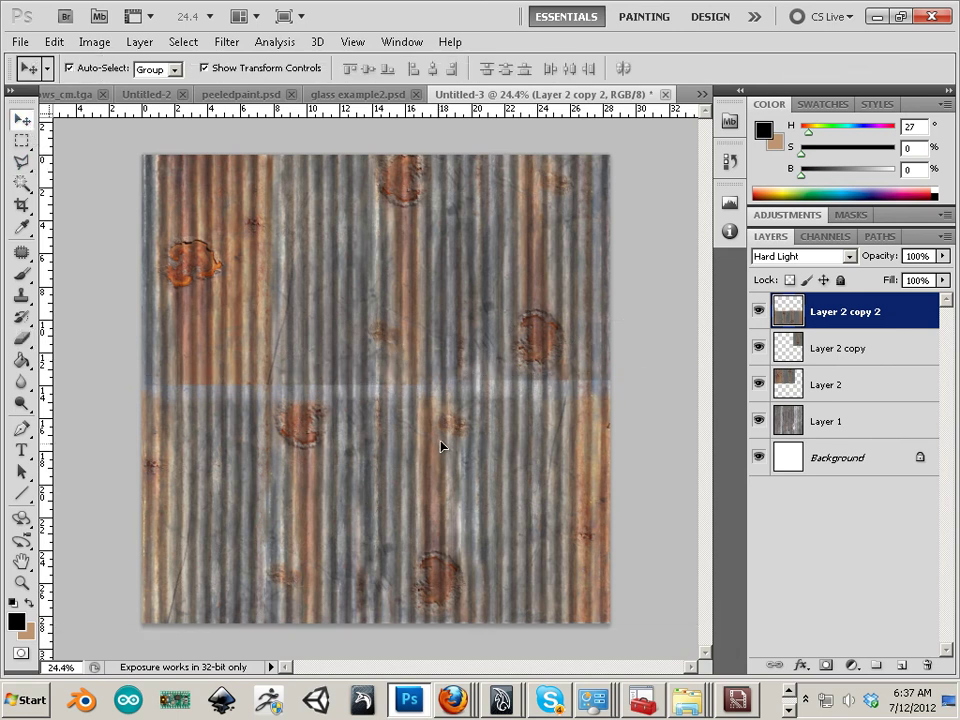
{"action": "left_click_drag", "start_coordinate": [437, 451], "coordinate": [440, 424]}
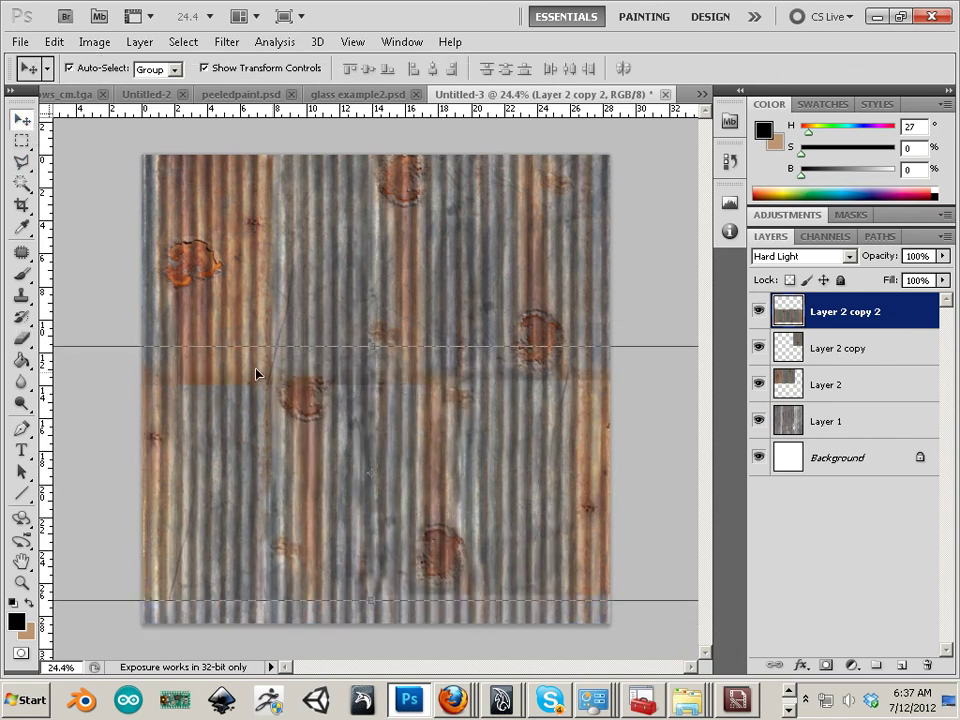
{"action": "left_click_drag", "start_coordinate": [200, 399], "coordinate": [222, 431]}
Merge Layer 2 copy down into Layer 2
{"action": "left_click", "coordinate": [768, 388]}
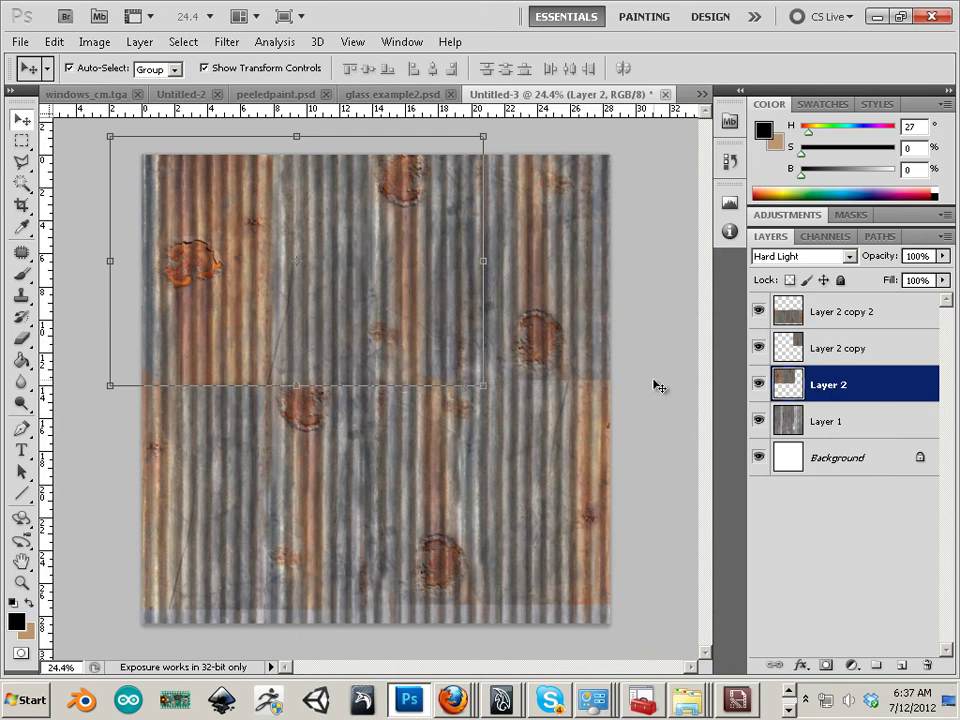
{"action": "left_click", "coordinate": [840, 350]}
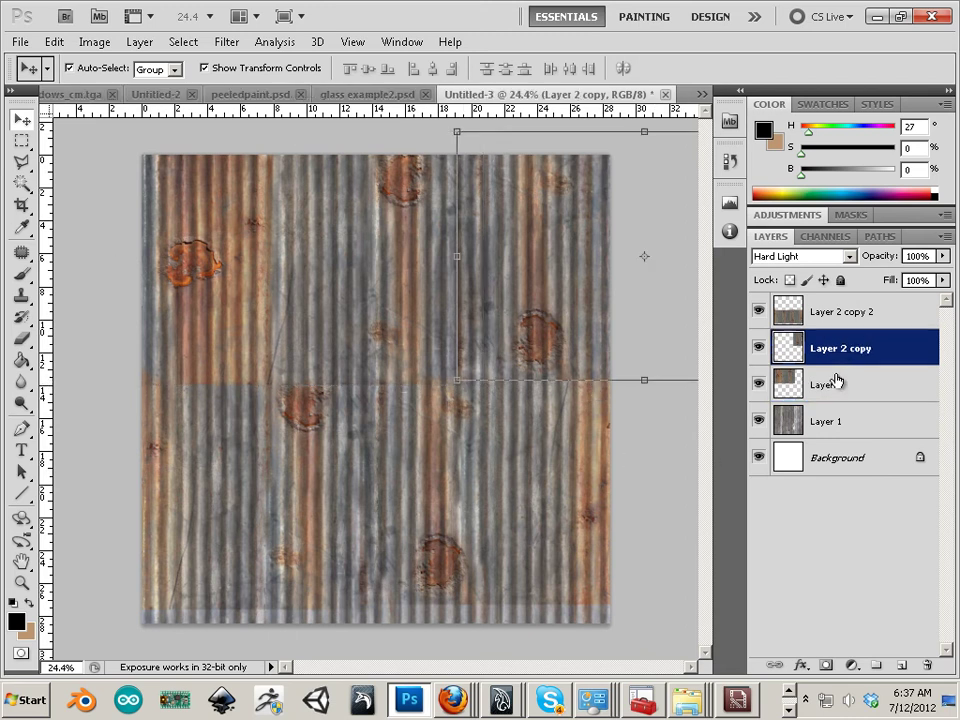
{"action": "key", "text": "ctrl+e"}
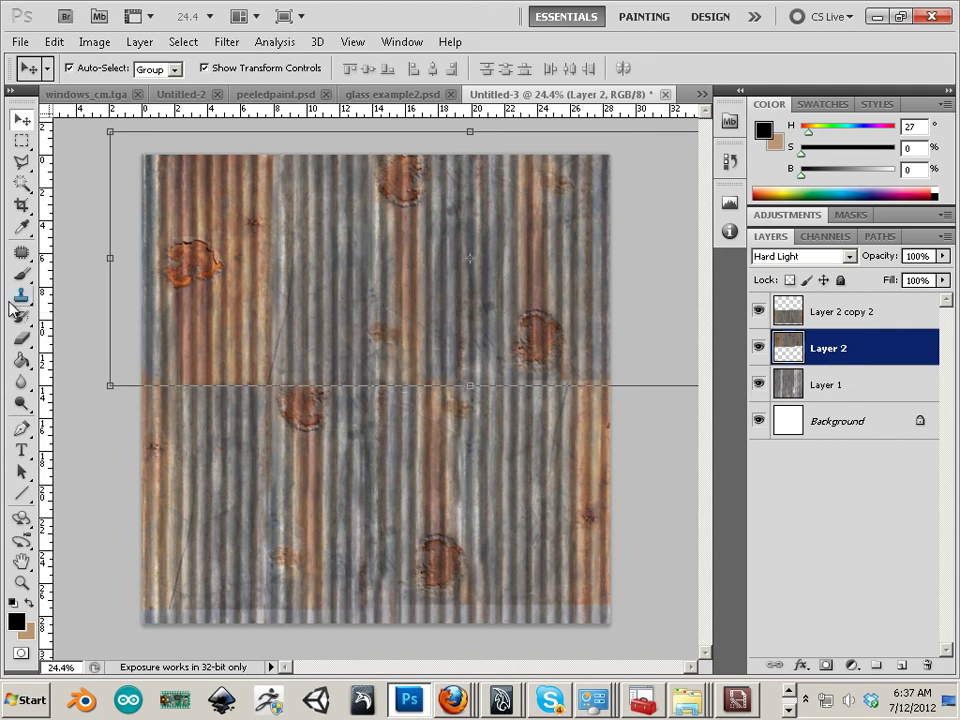
Set the blend mode of both Layer 2 and Layer 2 copy 2 to Normal
{"action": "left_click", "coordinate": [21, 338]}
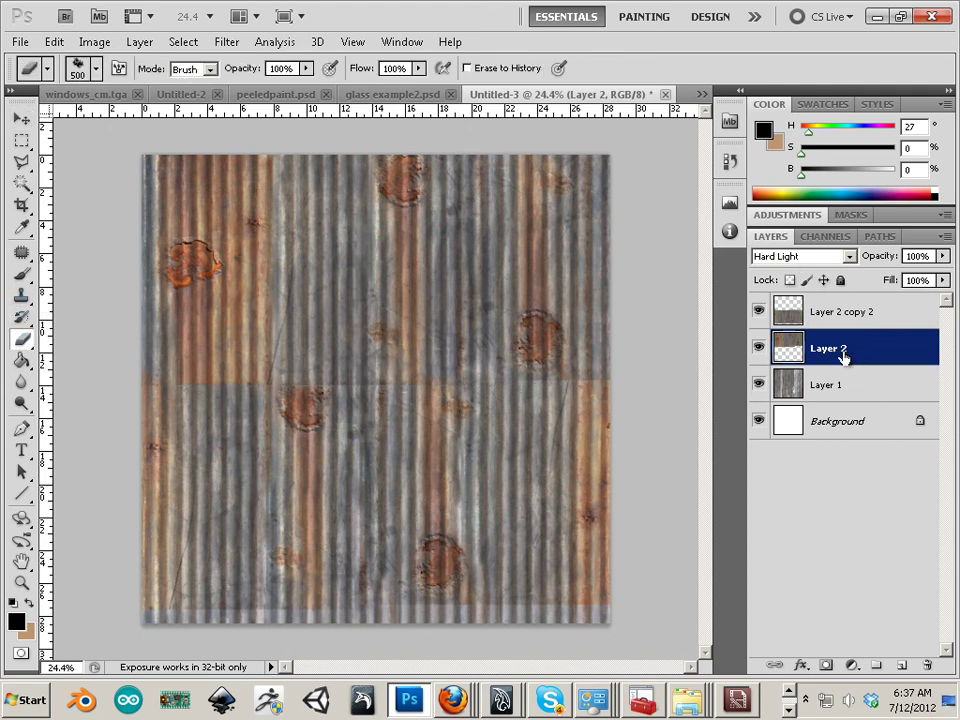
{"action": "left_click", "coordinate": [833, 258]}
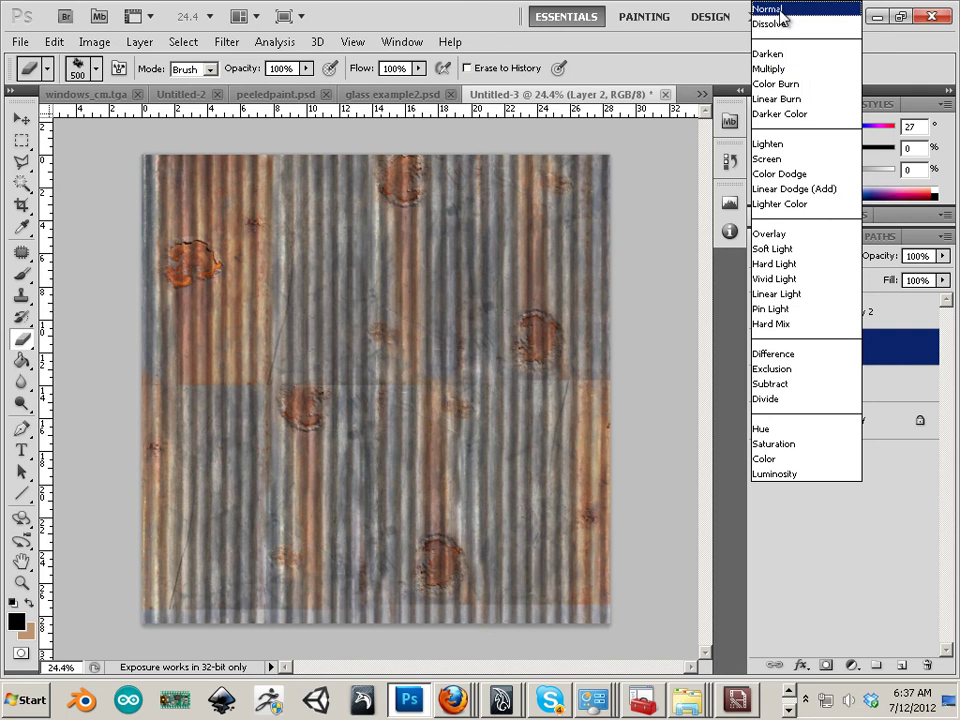
{"action": "left_click", "coordinate": [780, 10]}
{"action": "left_click", "coordinate": [880, 307]}
{"action": "left_click", "coordinate": [826, 259]}
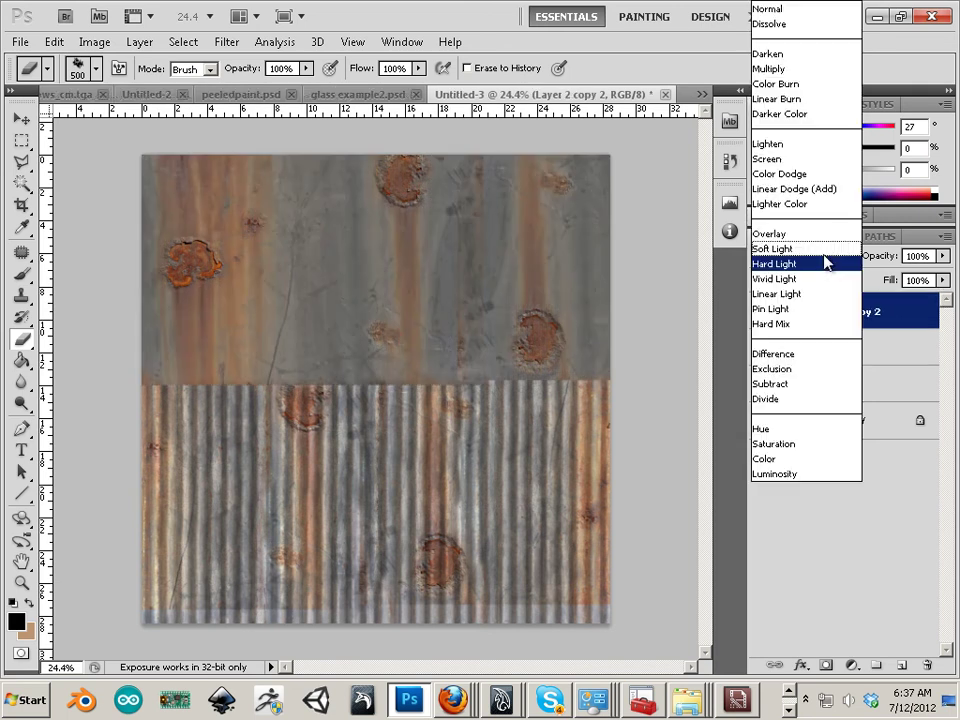
{"action": "left_click", "coordinate": [800, 10]}
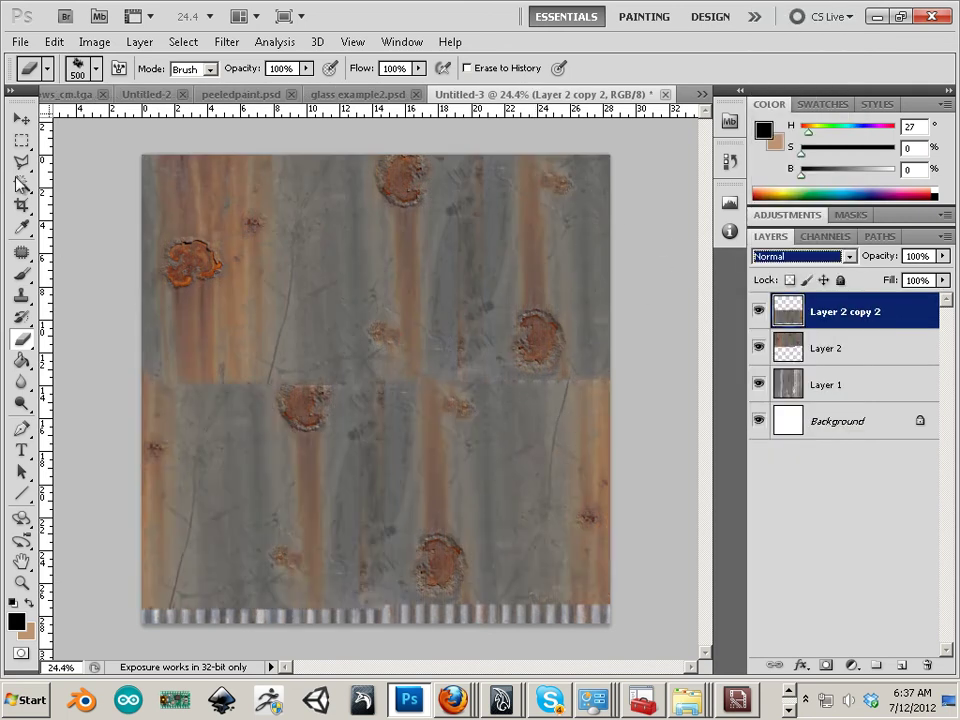
Move Layer 2 copy 2 up to overlap Layer 2 and erase its hard upper edge irregularly
{"action": "left_click", "coordinate": [16, 119]}
{"action": "left_click_drag", "start_coordinate": [325, 499], "coordinate": [314, 445]}
{"action": "left_click", "coordinate": [22, 338]}
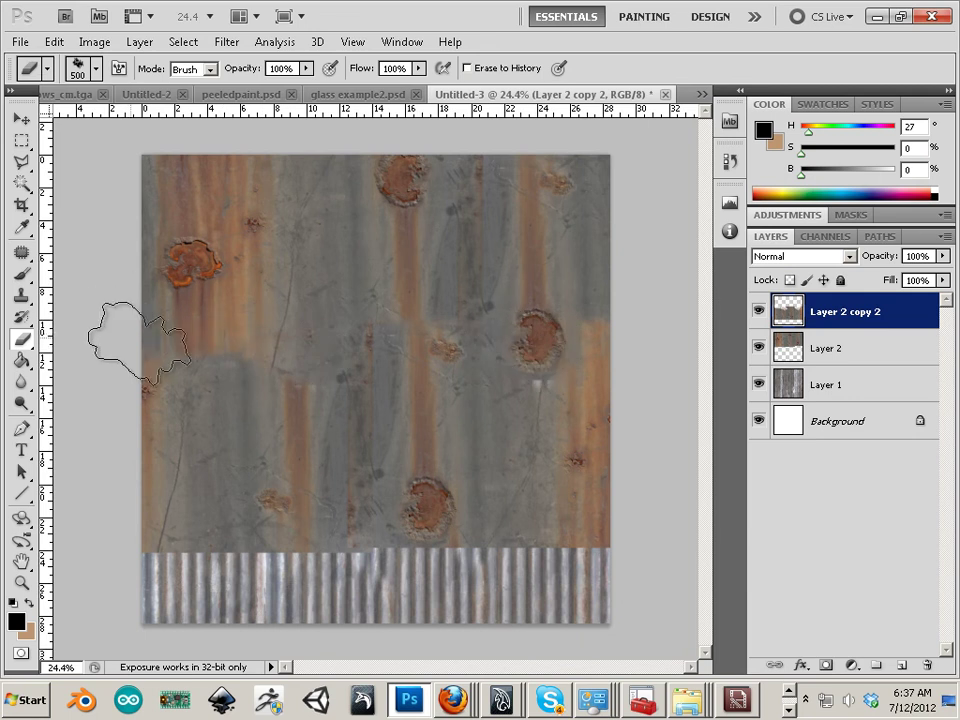
Move Layer 2 down slightly beneath the erased edge of Layer 2 copy 2
{"action": "key", "text": "v"}
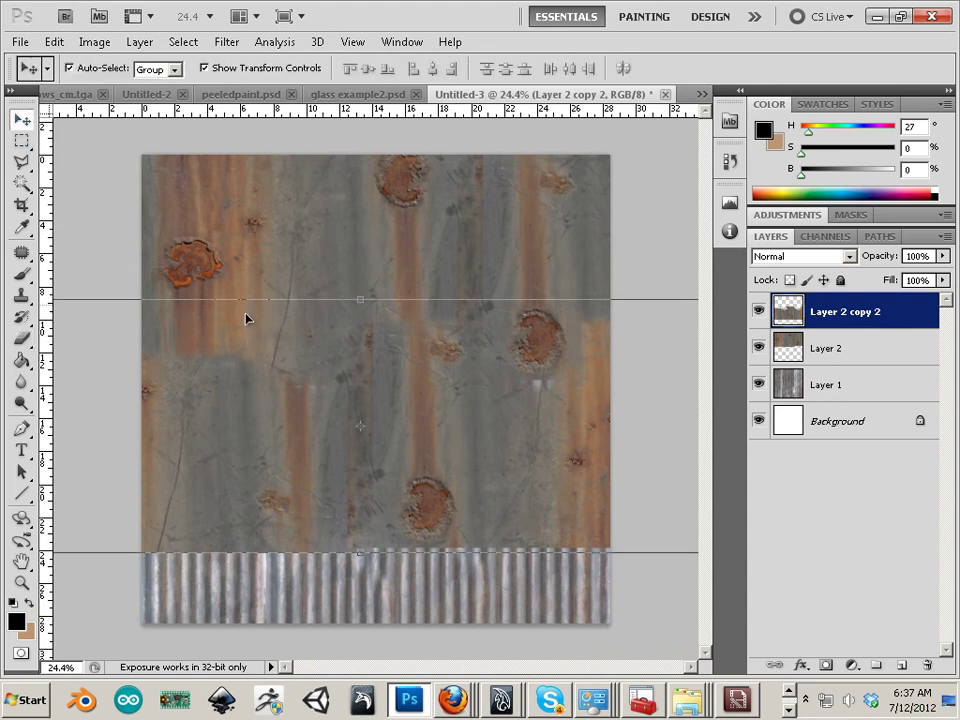
{"action": "left_click", "coordinate": [285, 364]}
{"action": "left_click_drag", "start_coordinate": [288, 377], "coordinate": [290, 390]}
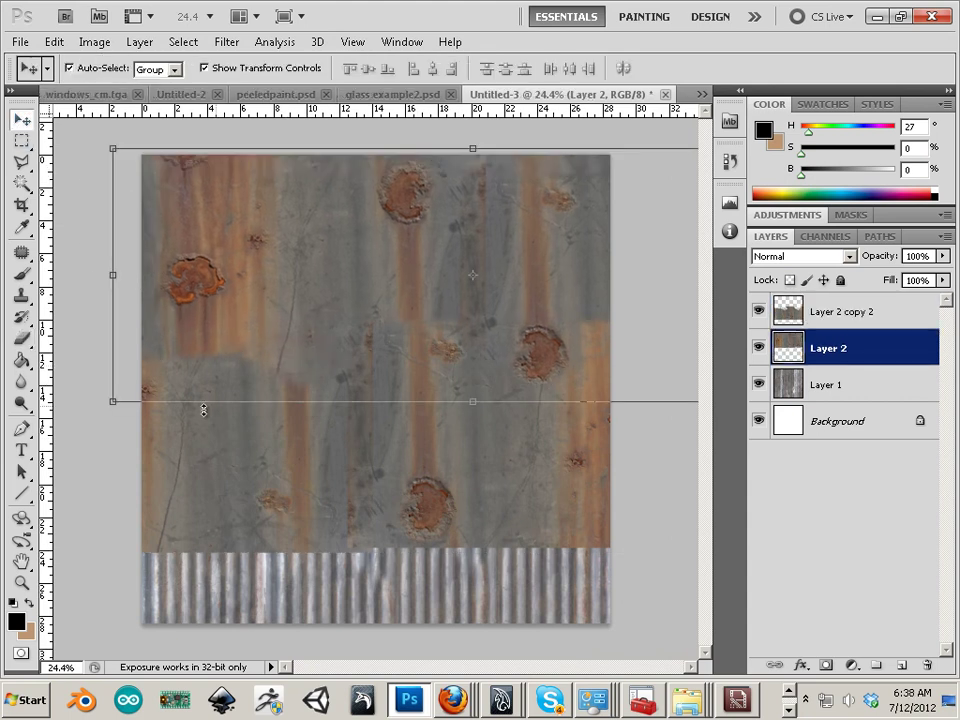
Erase more along the upper edge of Layer 2 copy 2 to soften its seam with Layer 2
{"action": "left_click", "coordinate": [24, 339]}
{"action": "left_click", "coordinate": [315, 362]}
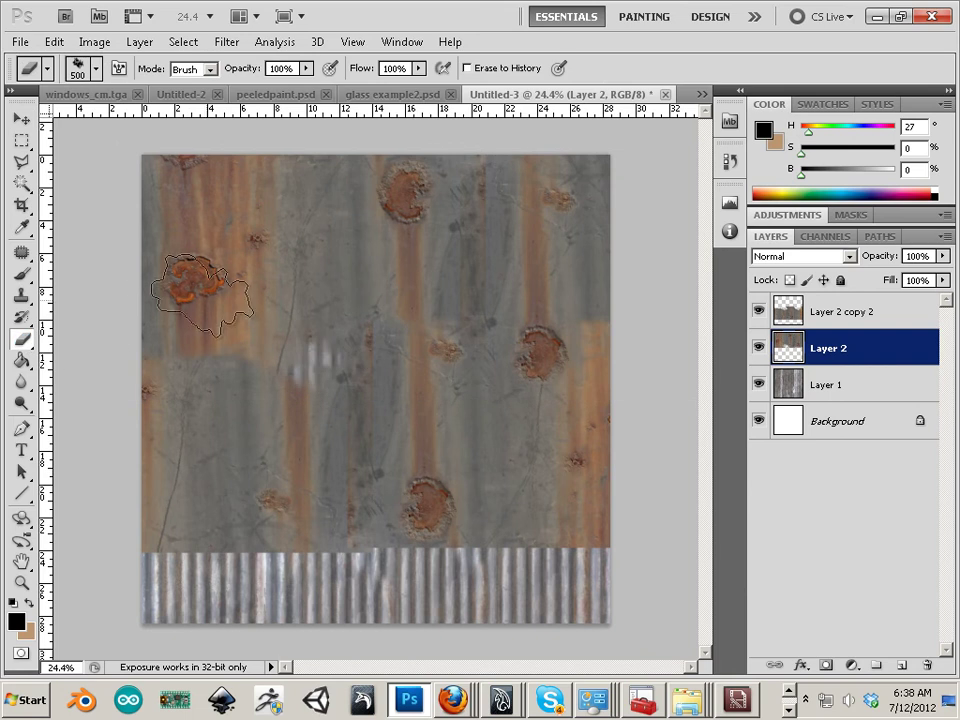
{"action": "left_click", "coordinate": [842, 312]}
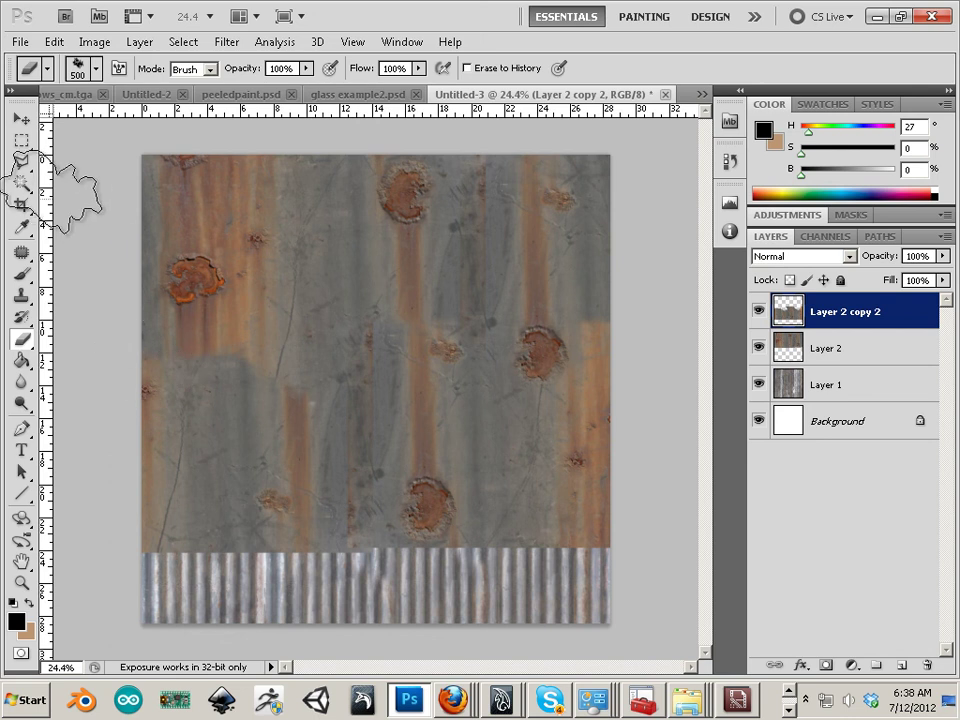
Nudge Layer 2 copy 2 upward and merge it down into Layer 2
{"action": "left_click", "coordinate": [20, 118]}
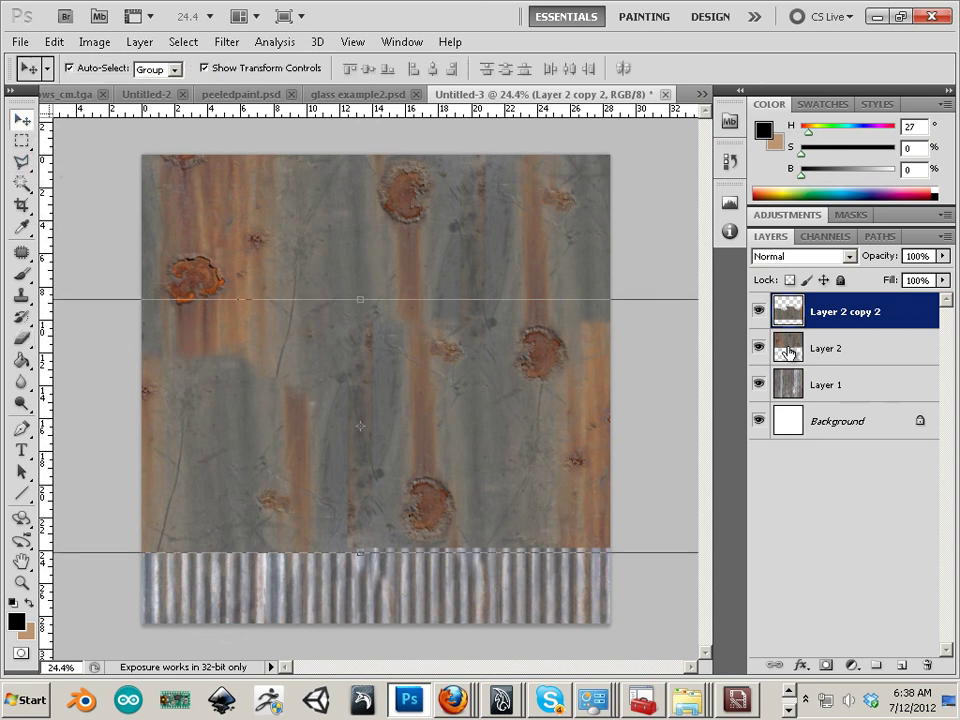
{"action": "left_click_drag", "start_coordinate": [568, 484], "coordinate": [568, 482]}
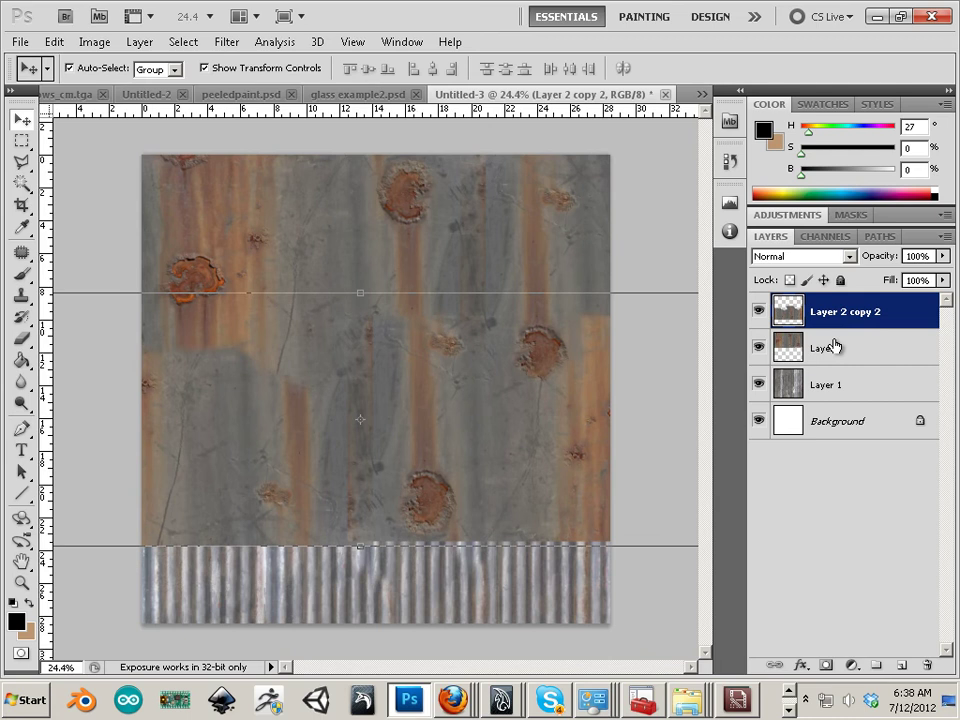
{"action": "key", "text": "ctrl+e"}
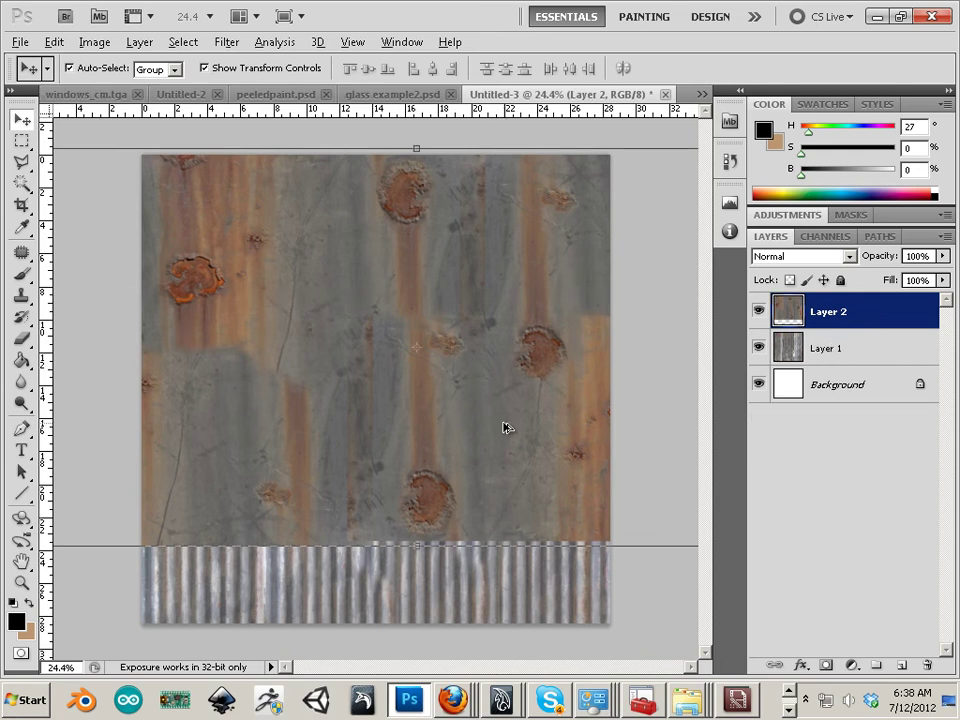
Blend away the seams above the central rust streak and below the upper-left rust area of Layer 2 with the Patch tool
{"action": "left_click", "coordinate": [21, 252]}
{"action": "mouse_move", "coordinate": [413, 314]}
{"action": "left_mouse_down"}
{"action": "mouse_move", "coordinate": [404, 300]}
{"action": "mouse_move", "coordinate": [289, 253]}
{"action": "left_mouse_up"}
{"action": "left_click", "coordinate": [460, 305]}
{"action": "mouse_move", "coordinate": [421, 312]}
{"action": "left_mouse_down"}
{"action": "mouse_move", "coordinate": [433, 285]}
{"action": "mouse_move", "coordinate": [421, 300]}
{"action": "left_mouse_up"}
{"action": "mouse_move", "coordinate": [418, 316]}
{"action": "left_mouse_down"}
{"action": "mouse_move", "coordinate": [330, 278]}
{"action": "mouse_move", "coordinate": [266, 267]}
{"action": "left_mouse_up"}
{"action": "left_click", "coordinate": [399, 272]}
{"action": "mouse_move", "coordinate": [396, 302]}
{"action": "left_mouse_down"}
{"action": "mouse_move", "coordinate": [413, 283]}
{"action": "mouse_move", "coordinate": [398, 297]}
{"action": "left_mouse_up"}
{"action": "mouse_move", "coordinate": [420, 325]}
{"action": "left_mouse_down"}
{"action": "mouse_move", "coordinate": [272, 270]}
{"action": "mouse_move", "coordinate": [249, 291]}
{"action": "mouse_move", "coordinate": [258, 296]}
{"action": "left_mouse_up"}
{"action": "left_click", "coordinate": [263, 299]}
{"action": "mouse_move", "coordinate": [404, 292]}
{"action": "left_mouse_down"}
{"action": "mouse_move", "coordinate": [386, 324]}
{"action": "mouse_move", "coordinate": [384, 314]}
{"action": "left_mouse_up"}
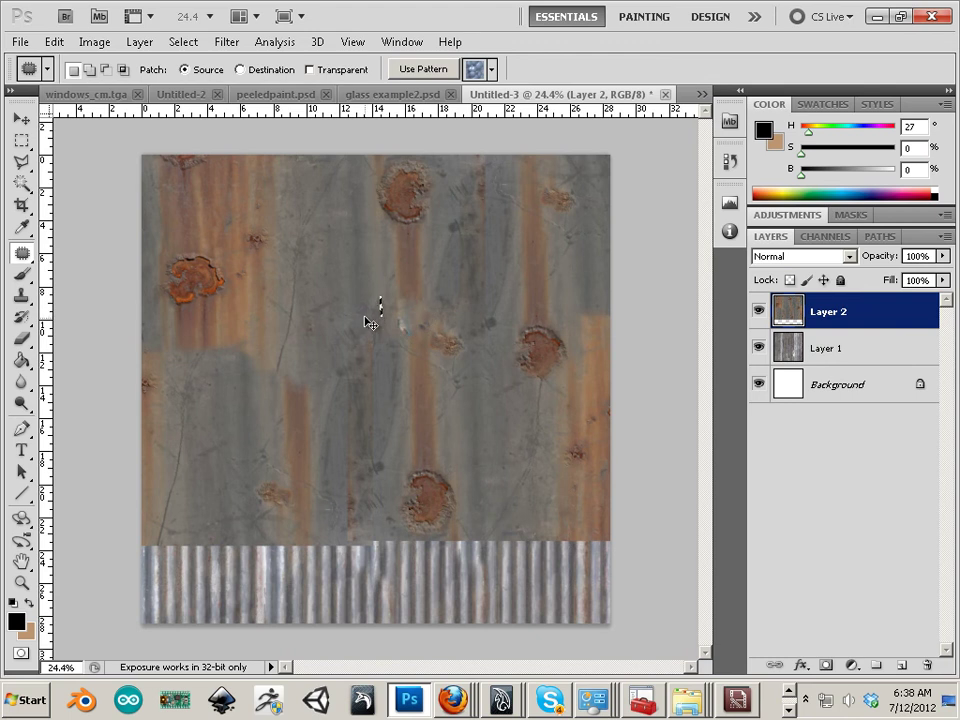
{"action": "left_click", "coordinate": [373, 268]}
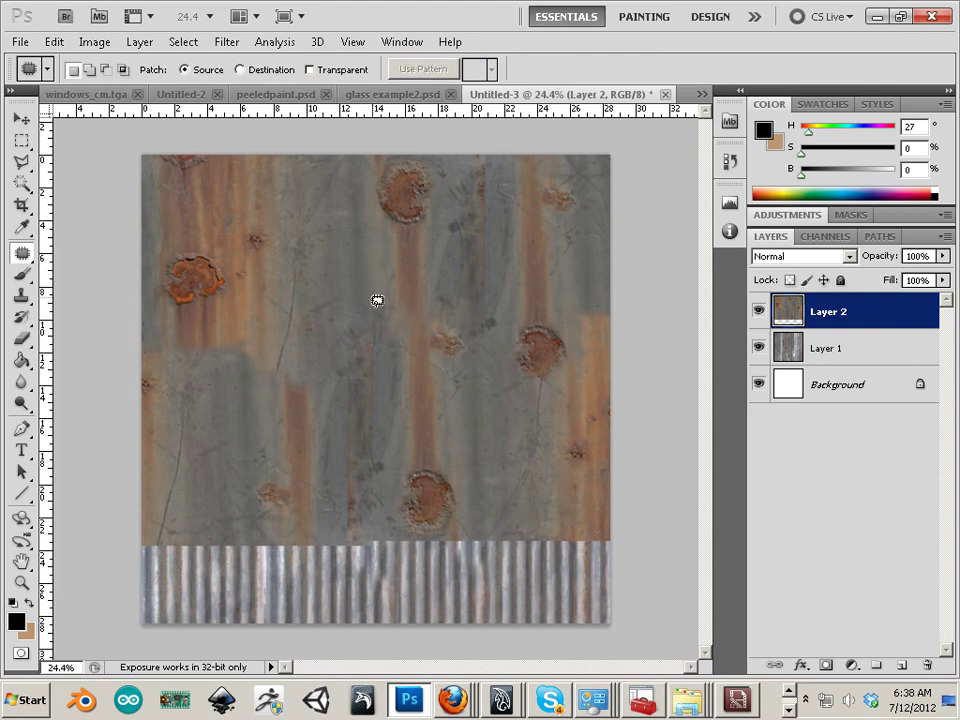
{"action": "mouse_move", "coordinate": [240, 327]}
{"action": "left_mouse_down"}
{"action": "mouse_move", "coordinate": [206, 332]}
{"action": "mouse_move", "coordinate": [236, 328]}
{"action": "mouse_move", "coordinate": [240, 216]}
{"action": "left_mouse_up"}
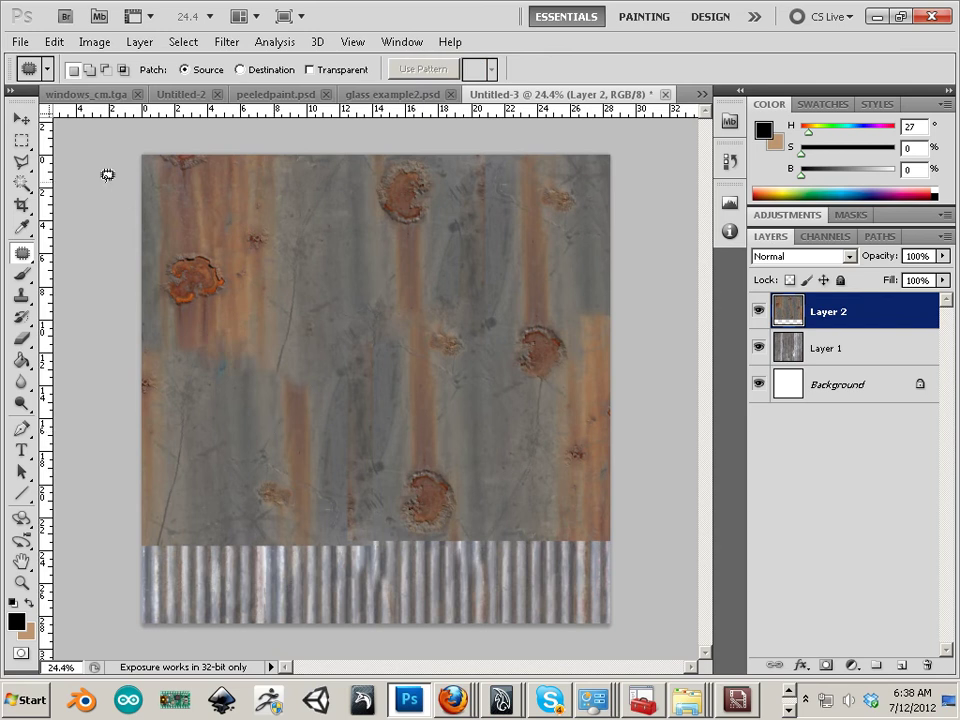
Move and scale Layer 2 up to 127.26% so the rust covers the whole canvas, and apply the transformation
{"action": "left_click", "coordinate": [21, 118]}
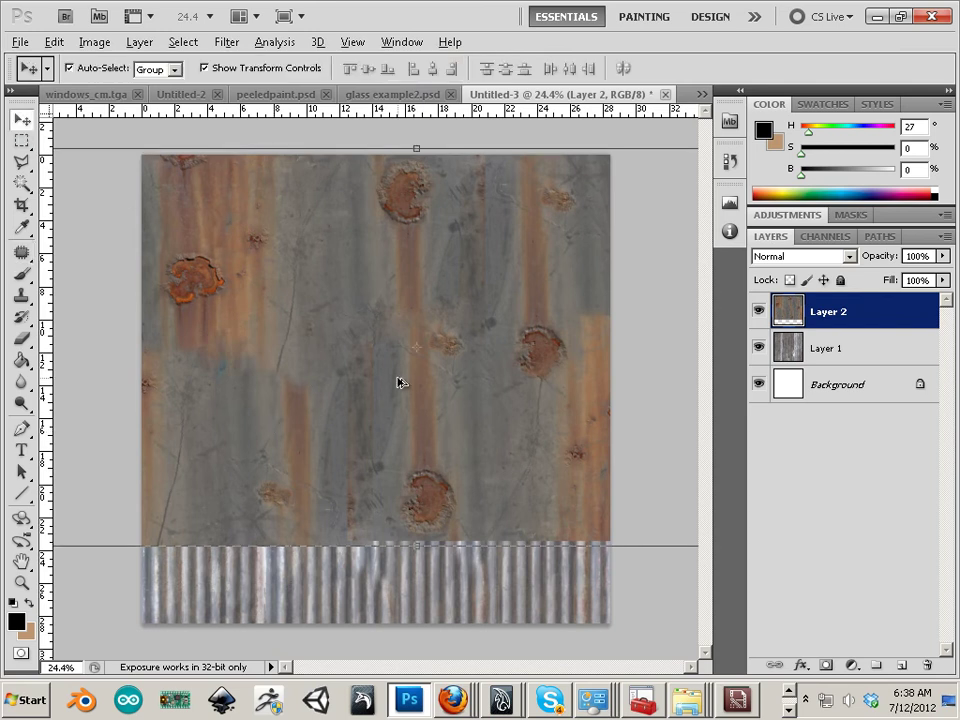
{"action": "key", "text": "alt"}
{"action": "mouse_move", "coordinate": [343, 392]}
{"action": "left_mouse_down"}
{"action": "mouse_move", "coordinate": [375, 416]}
{"action": "mouse_move", "coordinate": [383, 364]}
{"action": "mouse_move", "coordinate": [341, 369]}
{"action": "left_mouse_up"}
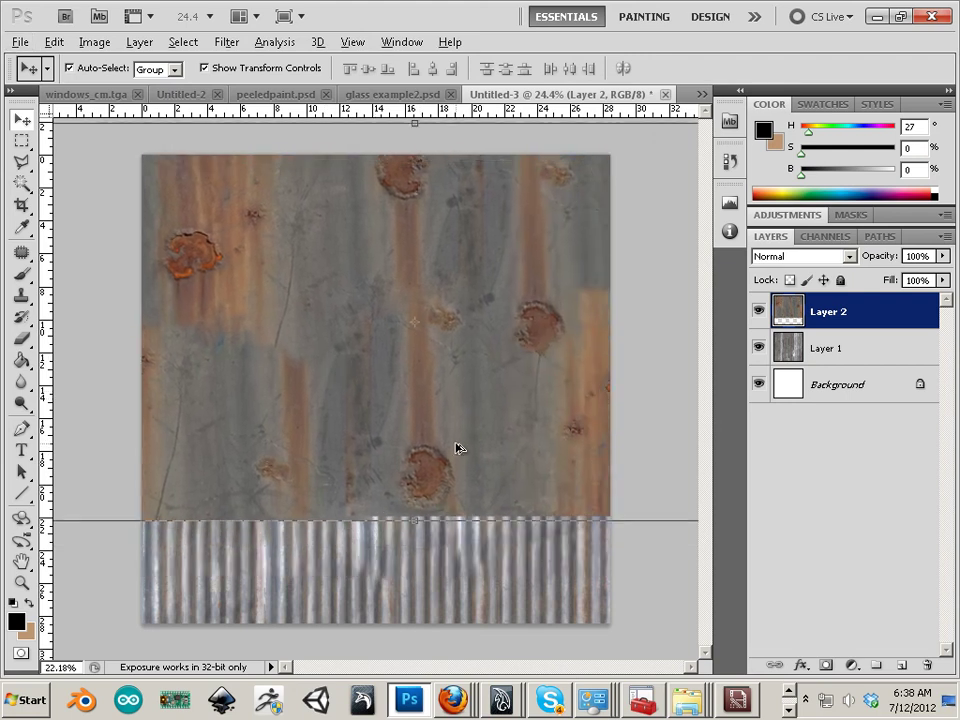
{"action": "scroll", "coordinate": [456, 448], "scroll_direction": "down", "scroll_amount": 1, "text": "alt"}
{"action": "scroll", "coordinate": [495, 469], "scroll_direction": "down", "scroll_amount": 1, "text": "alt"}
{"action": "left_click_drag", "start_coordinate": [118, 480], "coordinate": [4, 618], "text": "shift"}
{"action": "left_click_drag", "start_coordinate": [368, 501], "coordinate": [476, 495]}
{"action": "left_click", "coordinate": [20, 118]}
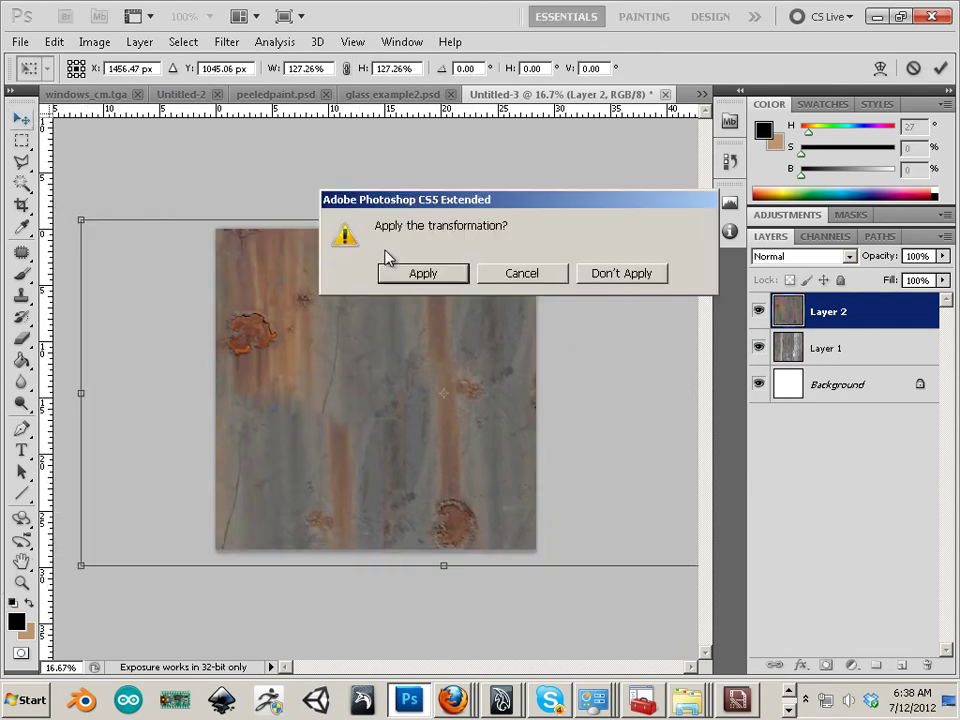
{"action": "left_click", "coordinate": [422, 272]}
Set Layer 2's blend mode to Hard Light and deselect the layer
{"action": "left_click", "coordinate": [836, 257]}
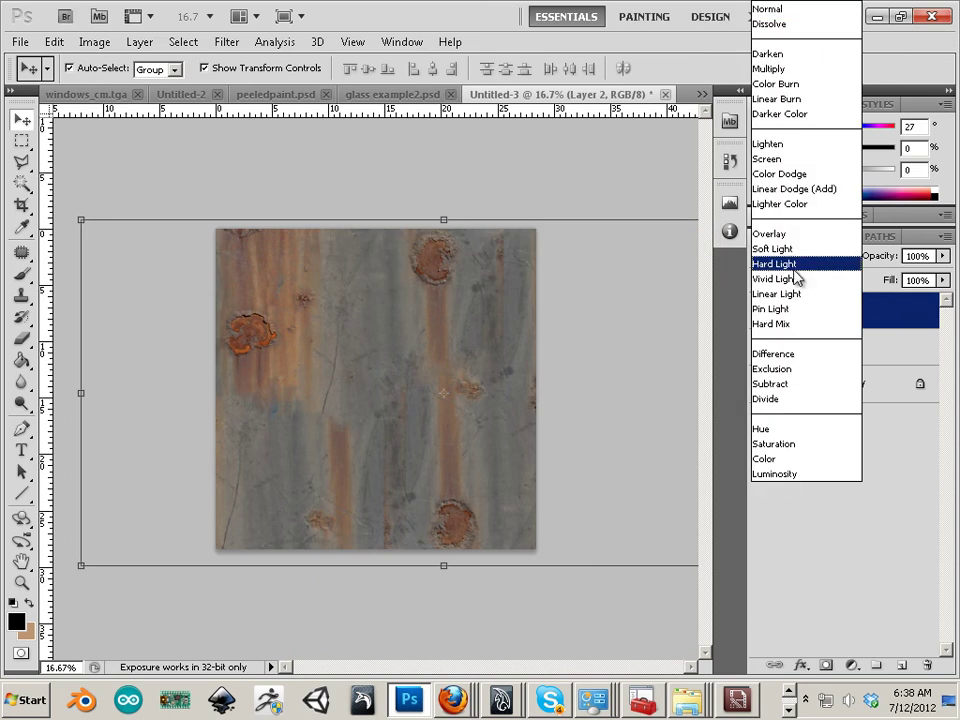
{"action": "left_click", "coordinate": [800, 265]}
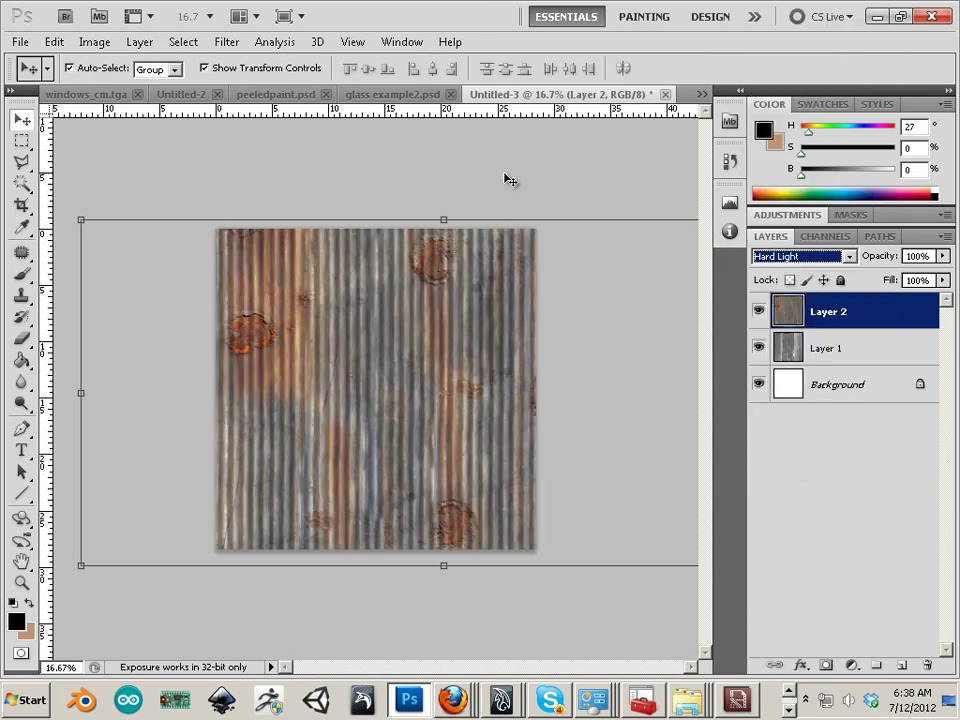
{"action": "left_click", "coordinate": [503, 218]}
{"action": "scroll", "coordinate": [455, 340], "scroll_direction": "up", "scroll_amount": 1, "text": "alt"}
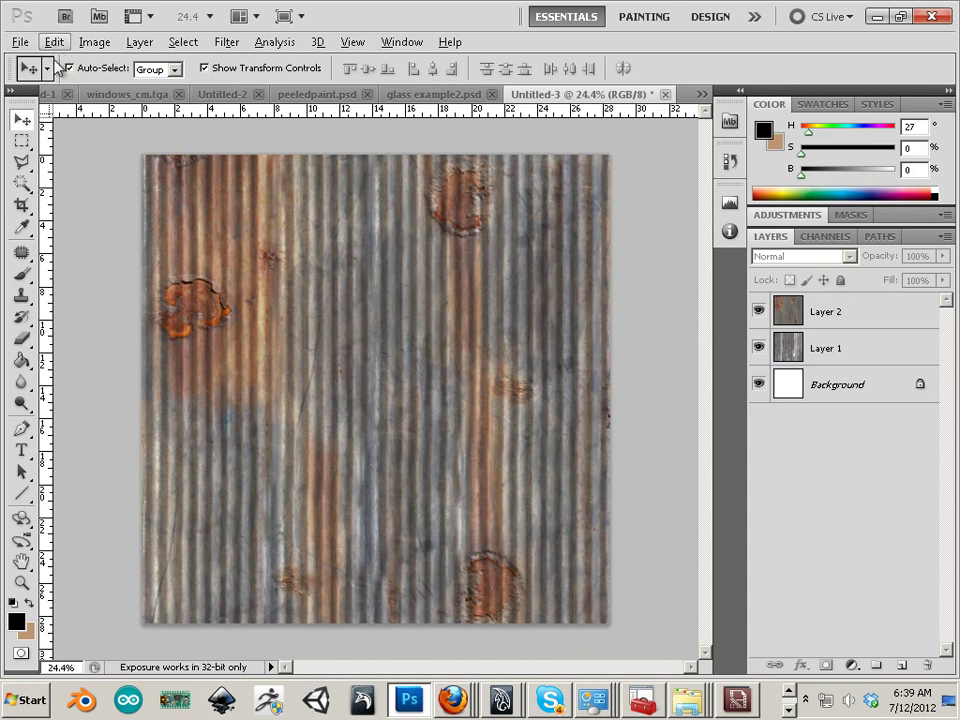
Save a Targa copy of the texture as roof_metal_1 in the video warehouse folder at 24 bits/pixel
{"action": "left_click", "coordinate": [20, 42]}
{"action": "left_click", "coordinate": [14, 303]}
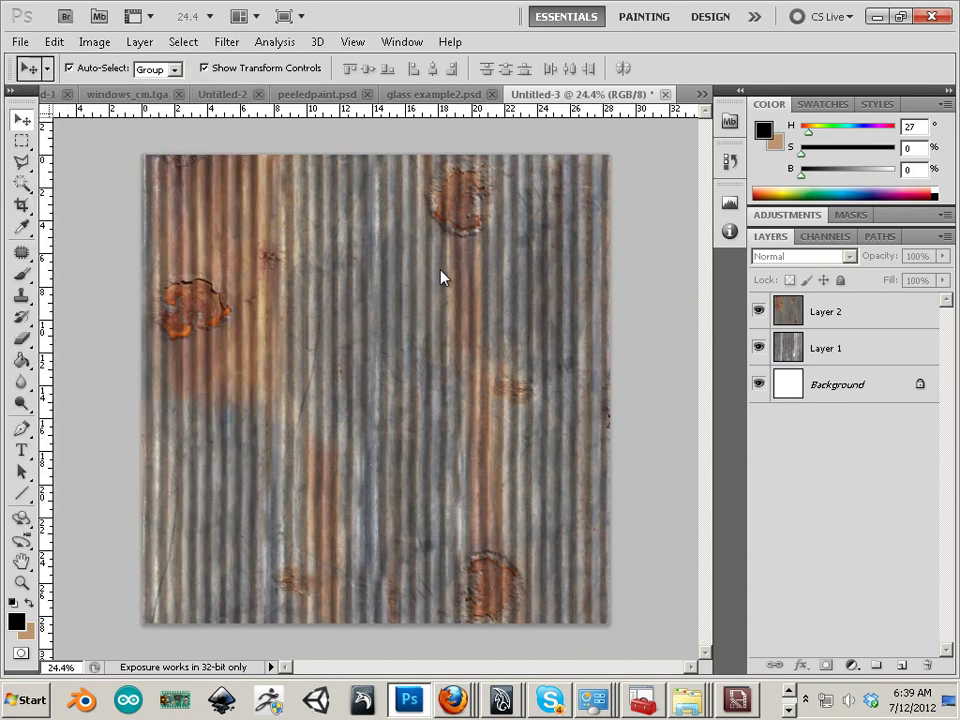
{"action": "left_click", "coordinate": [480, 68]}
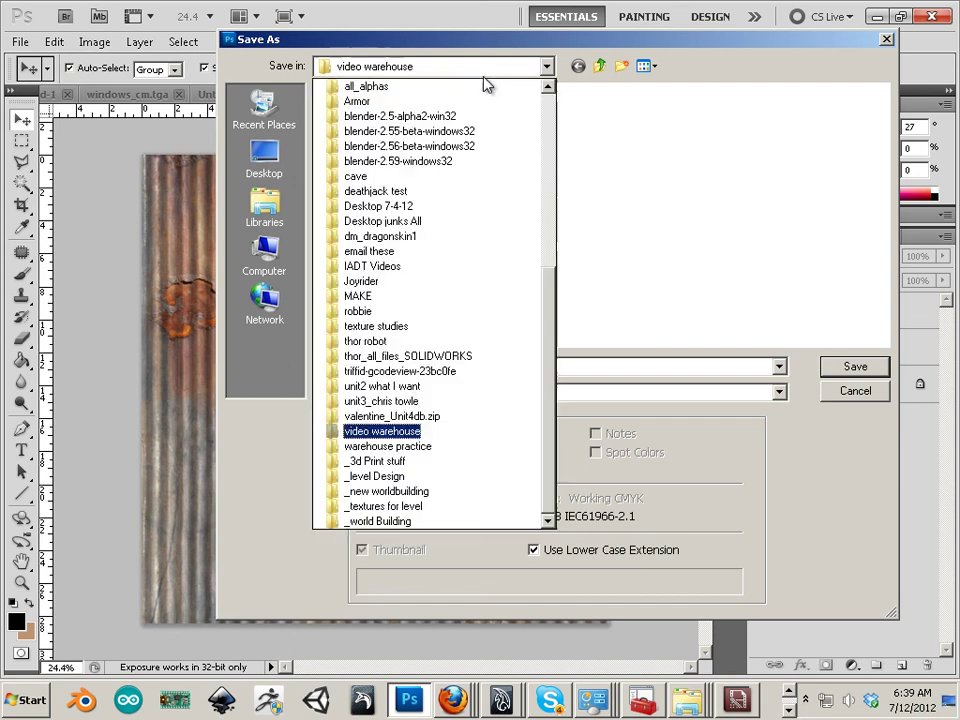
{"action": "left_click", "coordinate": [488, 431]}
{"action": "left_click", "coordinate": [508, 400]}
{"action": "left_click", "coordinate": [500, 634]}
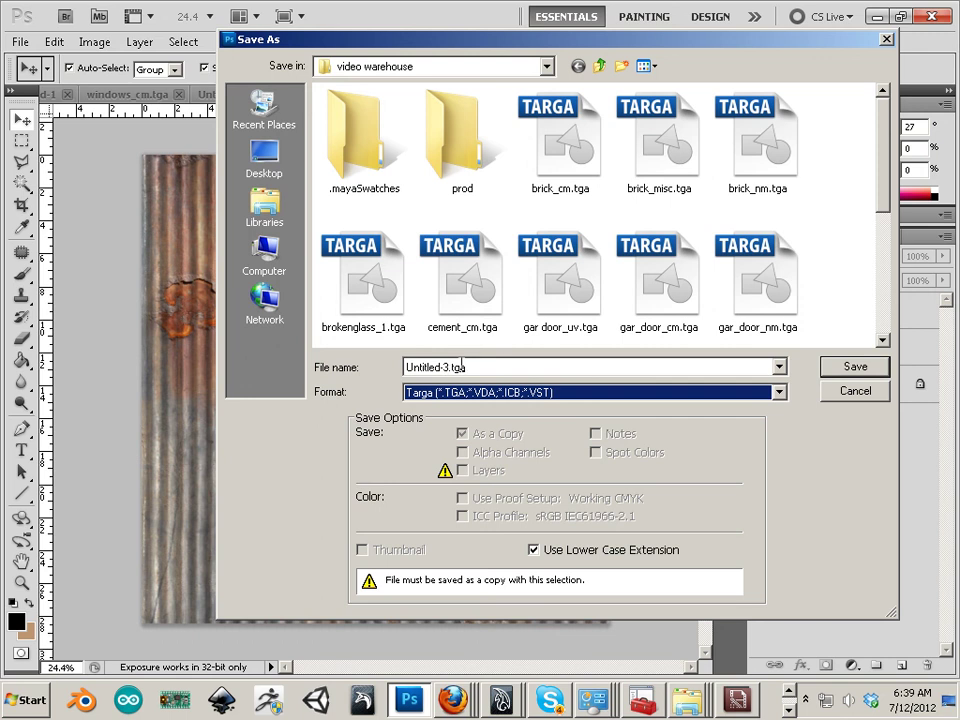
{"action": "double_click", "coordinate": [455, 367]}
{"action": "type", "text": "c"}
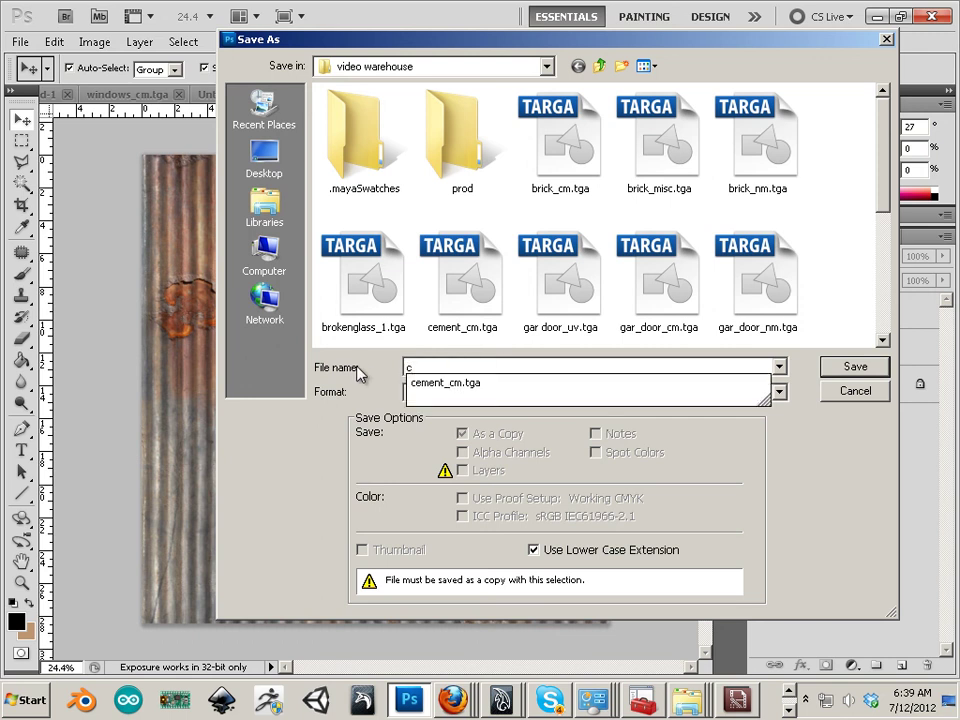
{"action": "key", "text": "BackSpace"}
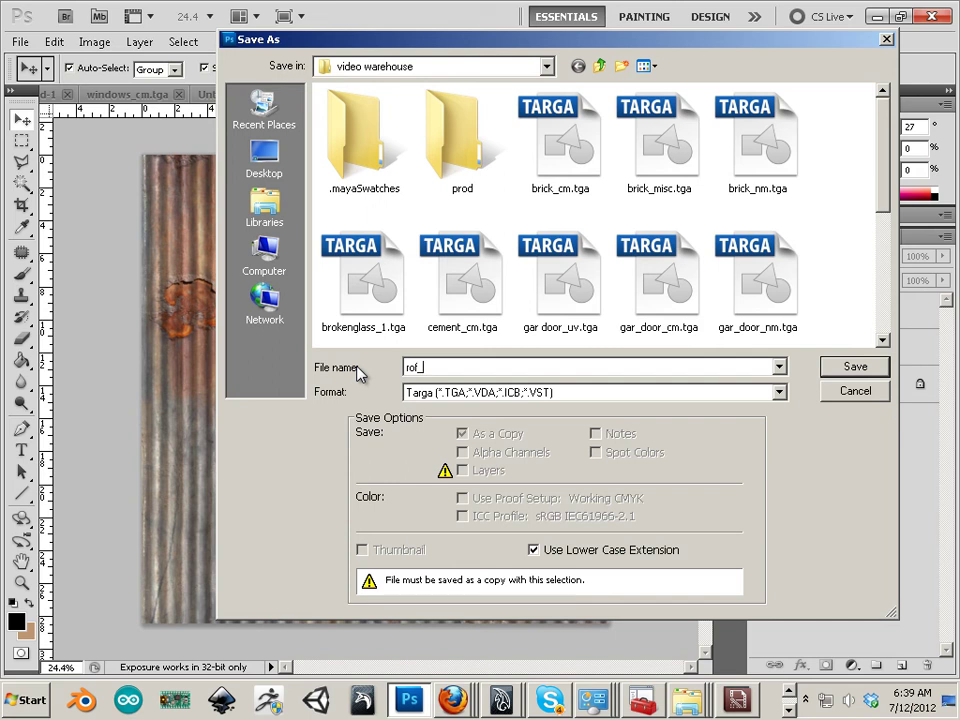
{"action": "type", "text": "roof_m"}
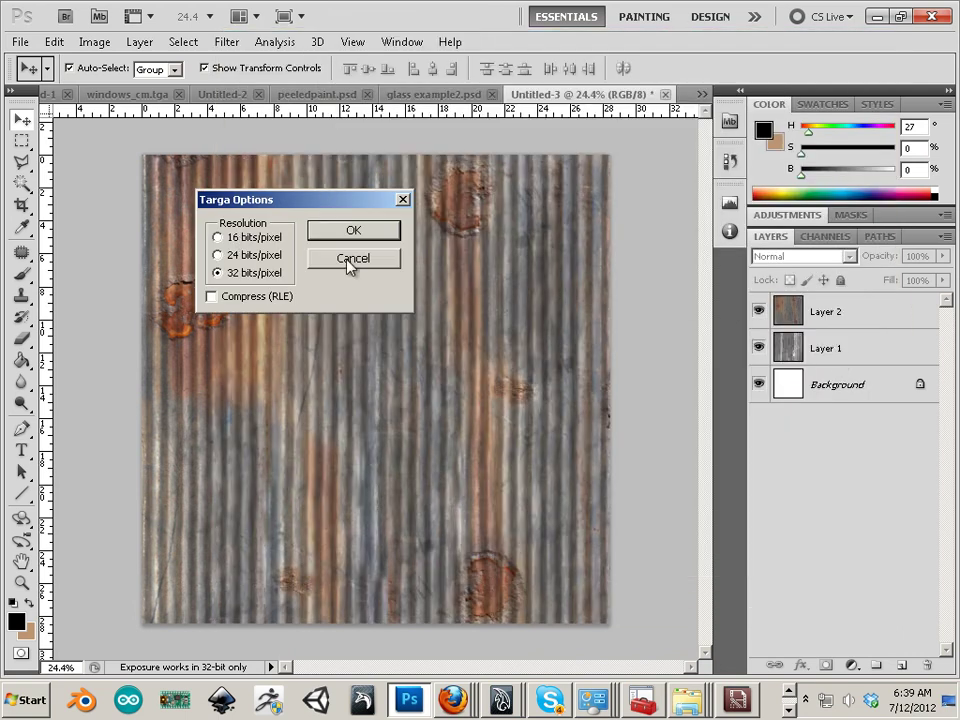
{"action": "left_click", "coordinate": [234, 256]}
{"action": "left_click", "coordinate": [335, 231]}
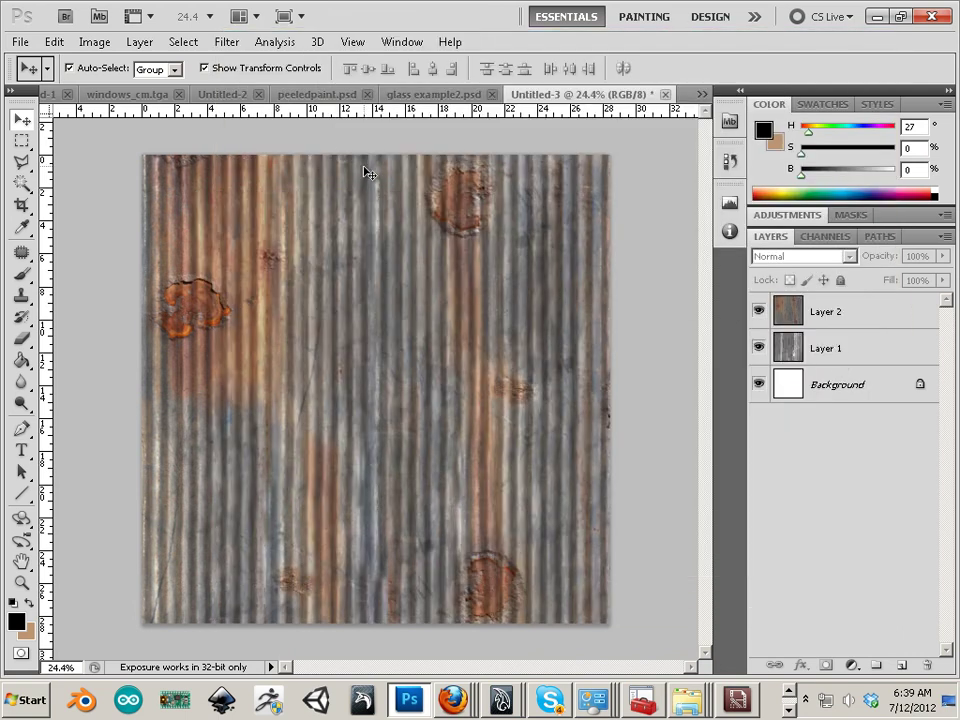
Switch to Maya and import roof_metal_1.tga from the video warehouse folder into the Hypershade textures
{"action": "left_click", "coordinate": [505, 702]}
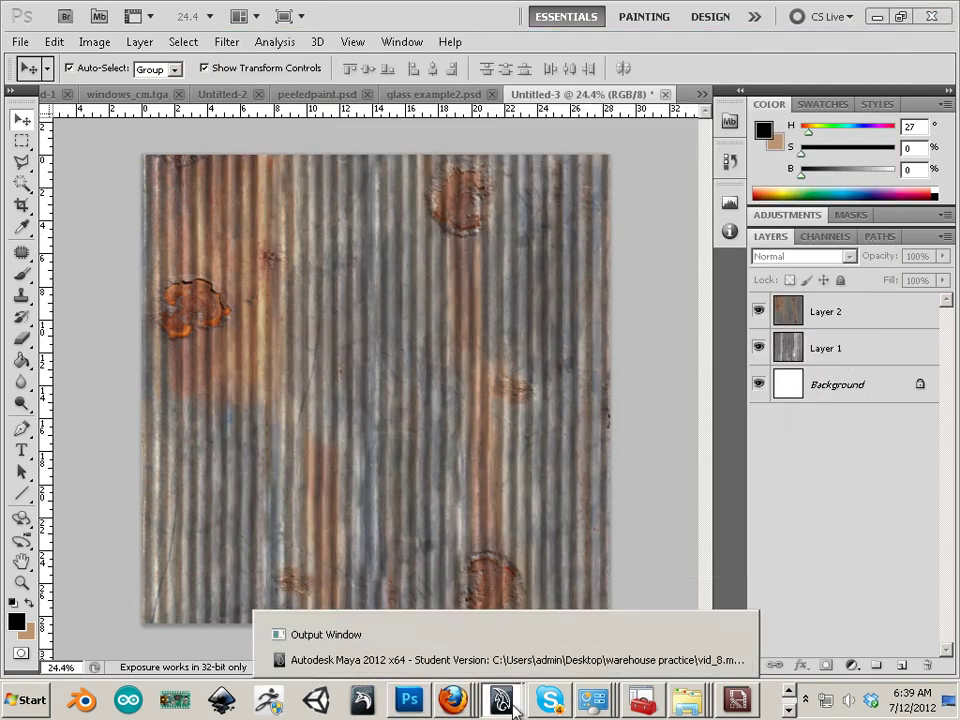
{"action": "left_click", "coordinate": [508, 671]}
{"action": "middle_click_drag", "start_coordinate": [406, 370], "coordinate": [392, 374], "text": "alt"}
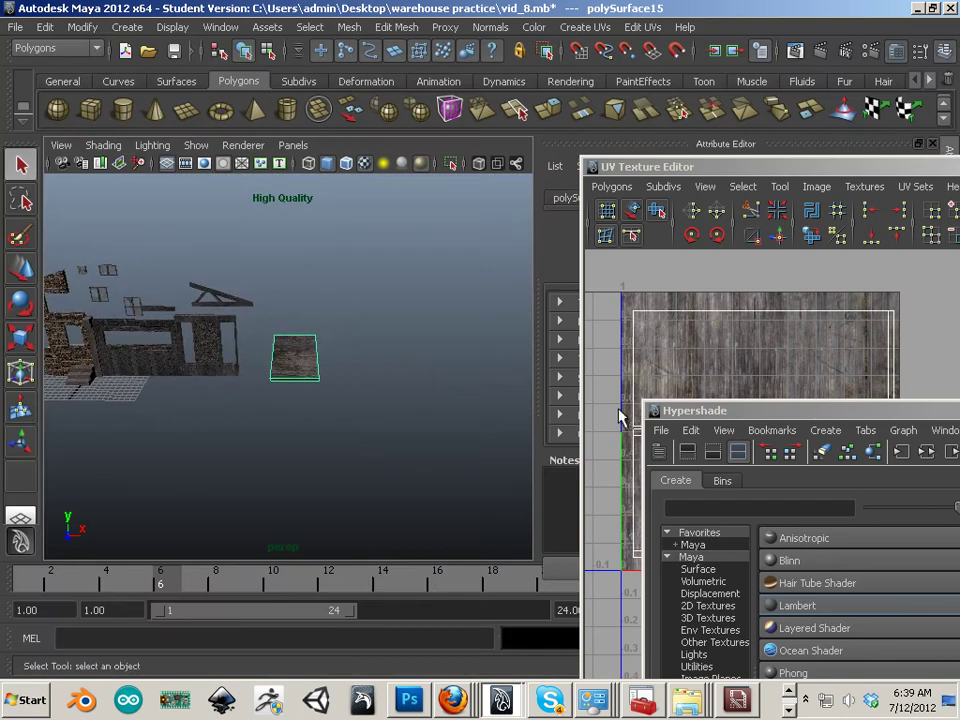
{"action": "left_click_drag", "start_coordinate": [858, 420], "coordinate": [243, 188]}
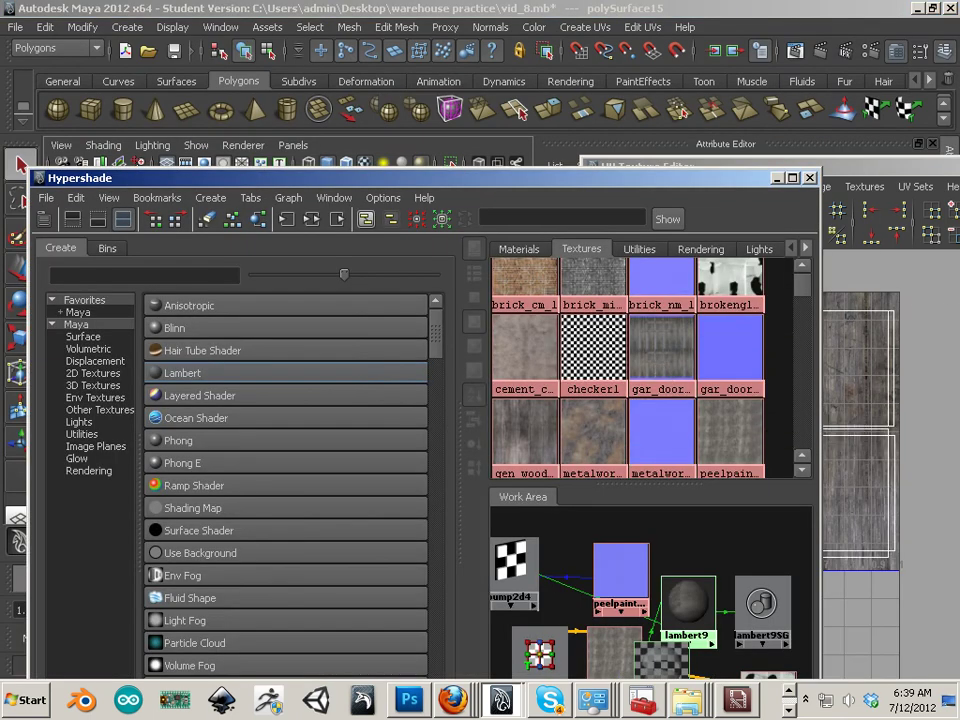
{"action": "left_click", "coordinate": [686, 700]}
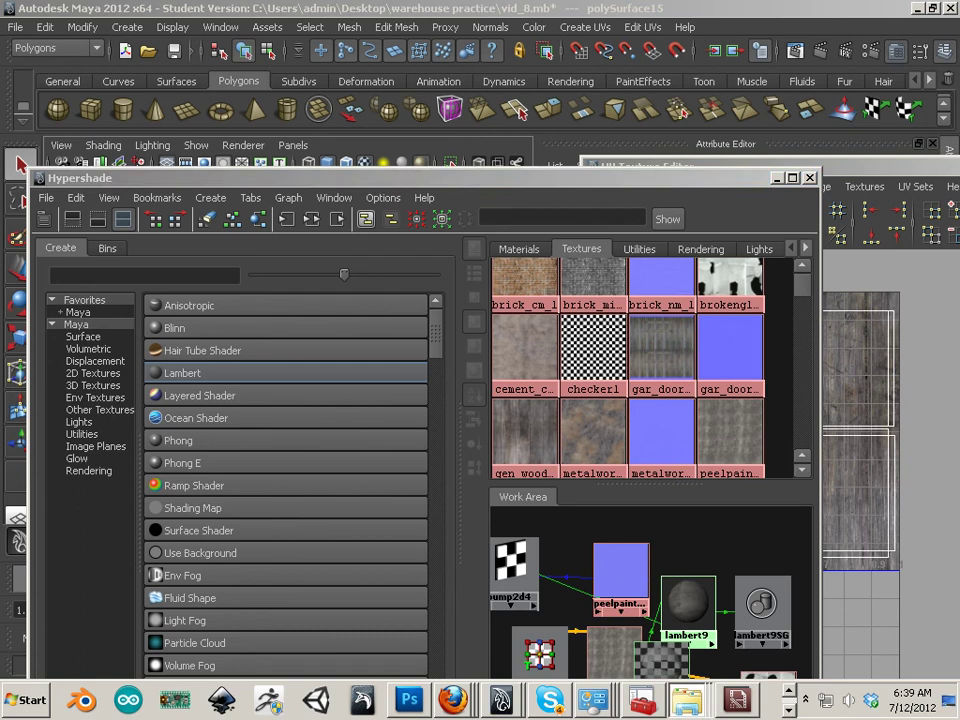
{"action": "left_click_drag", "start_coordinate": [770, 385], "coordinate": [768, 395]}
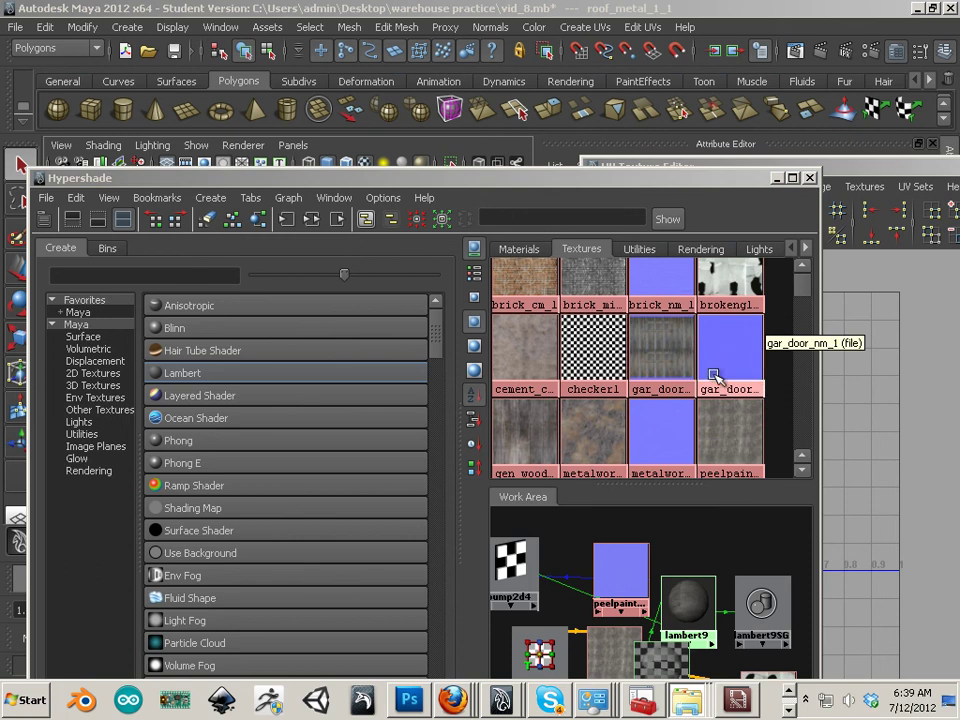
Find the imported roof_metal_1_1 texture in the Hypershade and apply it to the roof panel polySurface15 in the perspective view
{"action": "left_click_drag", "start_coordinate": [807, 288], "coordinate": [805, 392]}
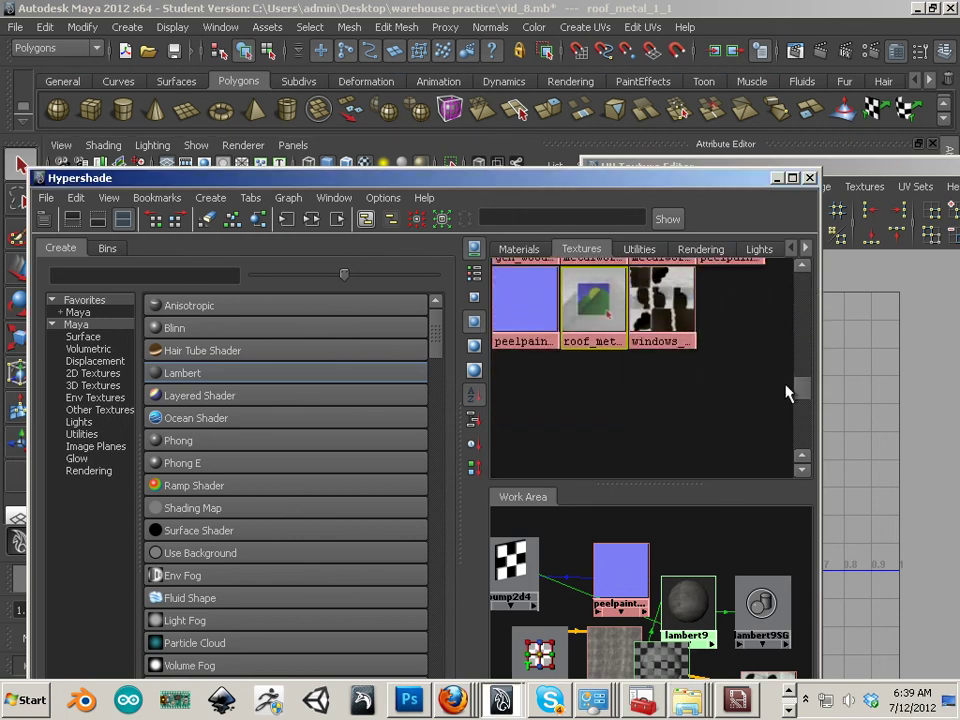
{"action": "double_click", "coordinate": [849, 173]}
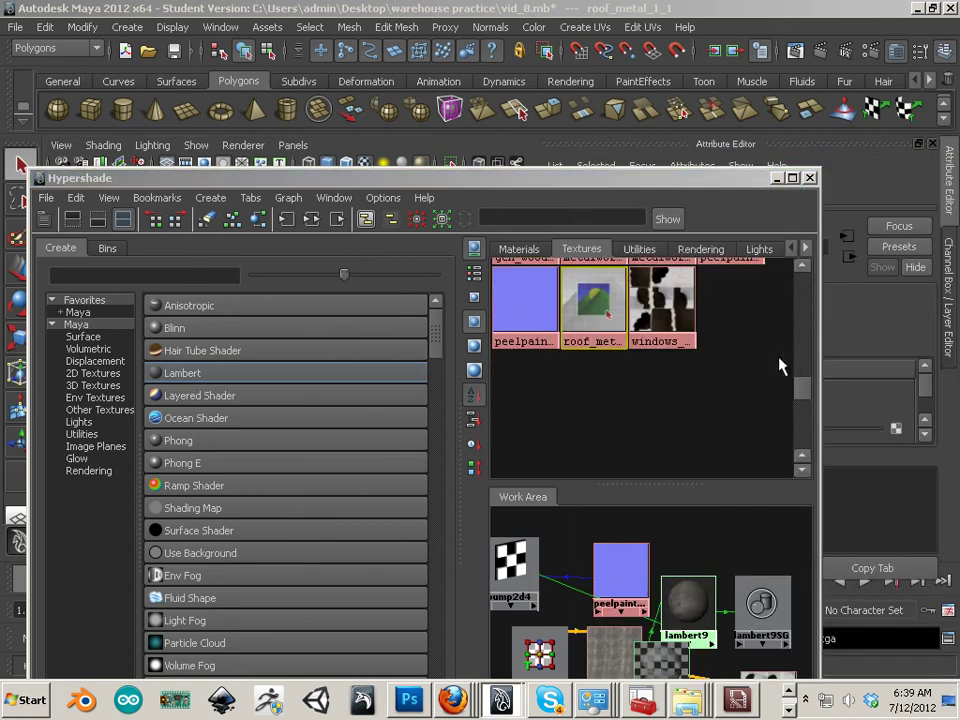
{"action": "left_click", "coordinate": [582, 295]}
{"action": "left_click_drag", "start_coordinate": [637, 183], "coordinate": [440, 224]}
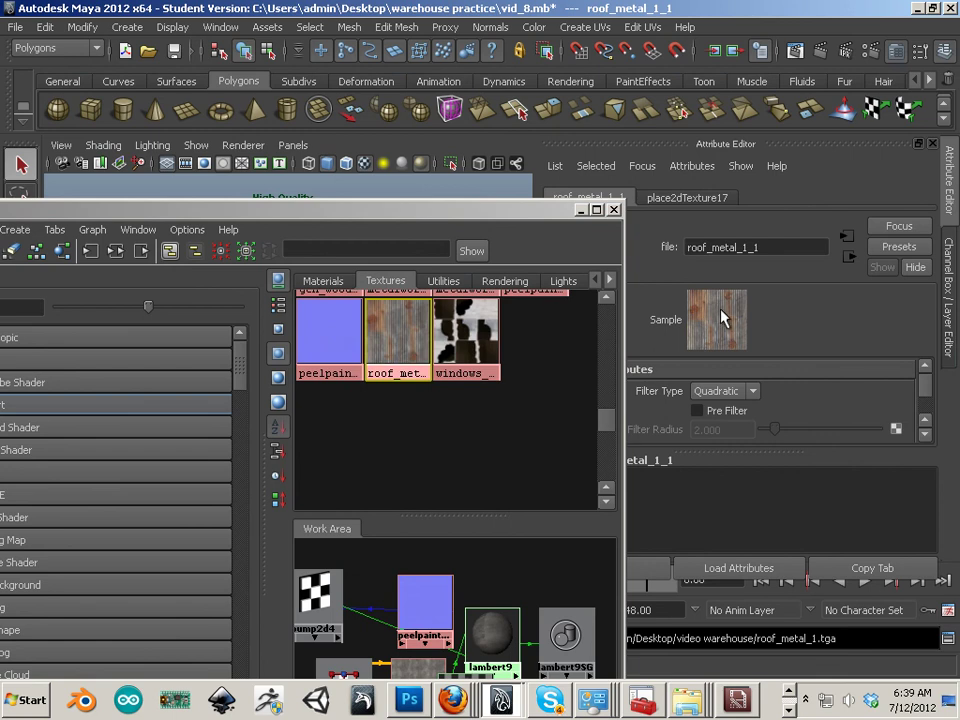
{"action": "left_click_drag", "start_coordinate": [364, 219], "coordinate": [765, 196]}
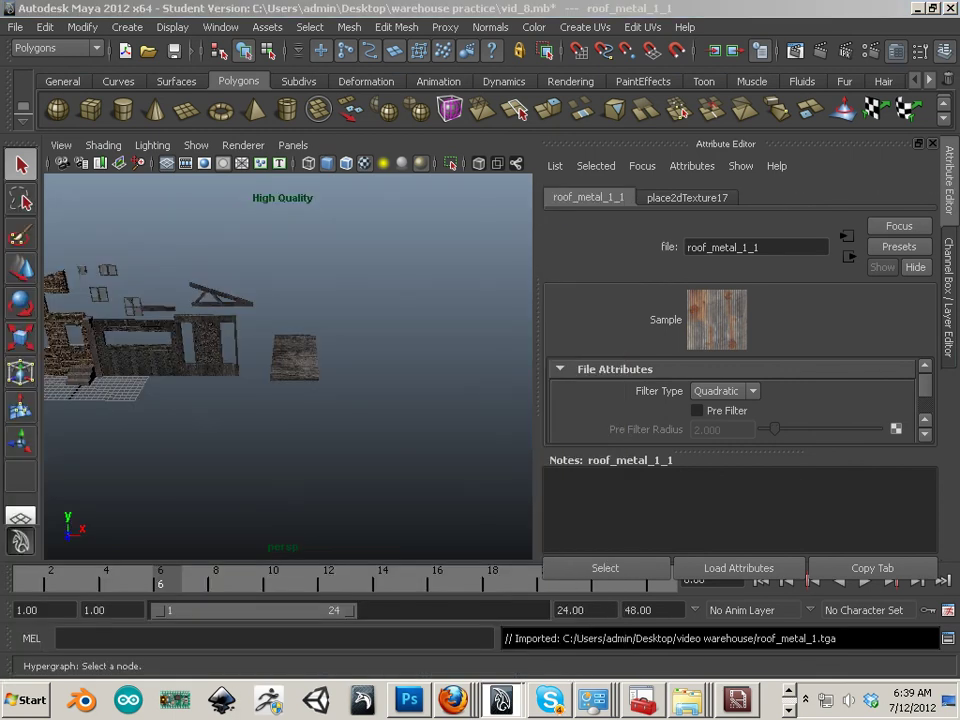
{"action": "middle_click_drag", "start_coordinate": [722, 386], "coordinate": [305, 378]}
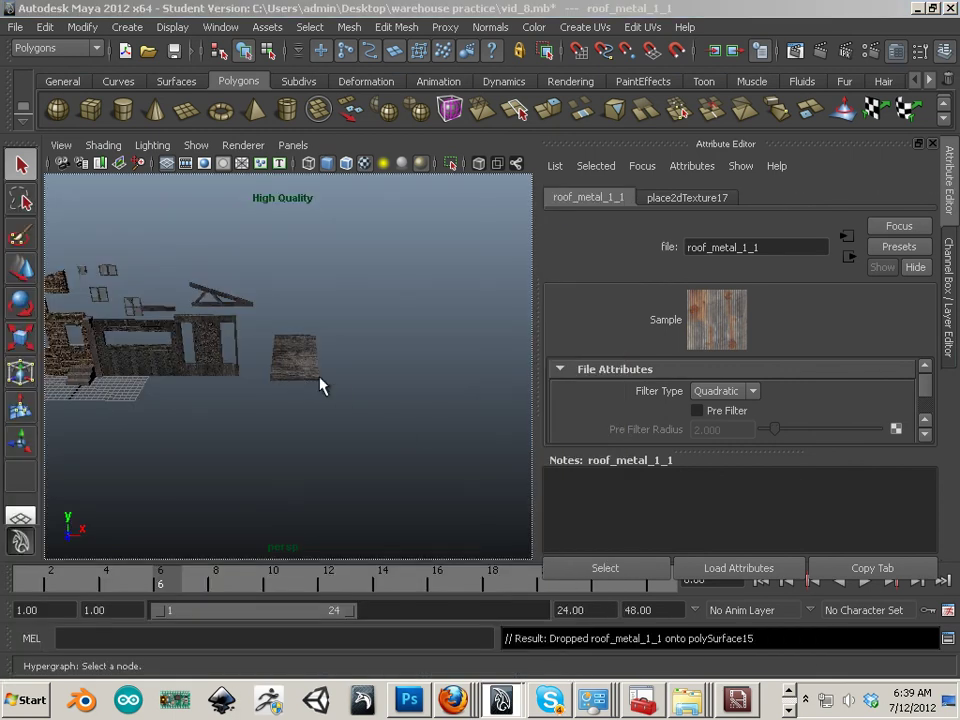
Rotate all of the roof panel's UVs 90° counterclockwise in the UV Texture Editor so the corrugations run along its length
{"action": "scroll", "coordinate": [310, 382], "scroll_direction": "up", "scroll_amount": 5}
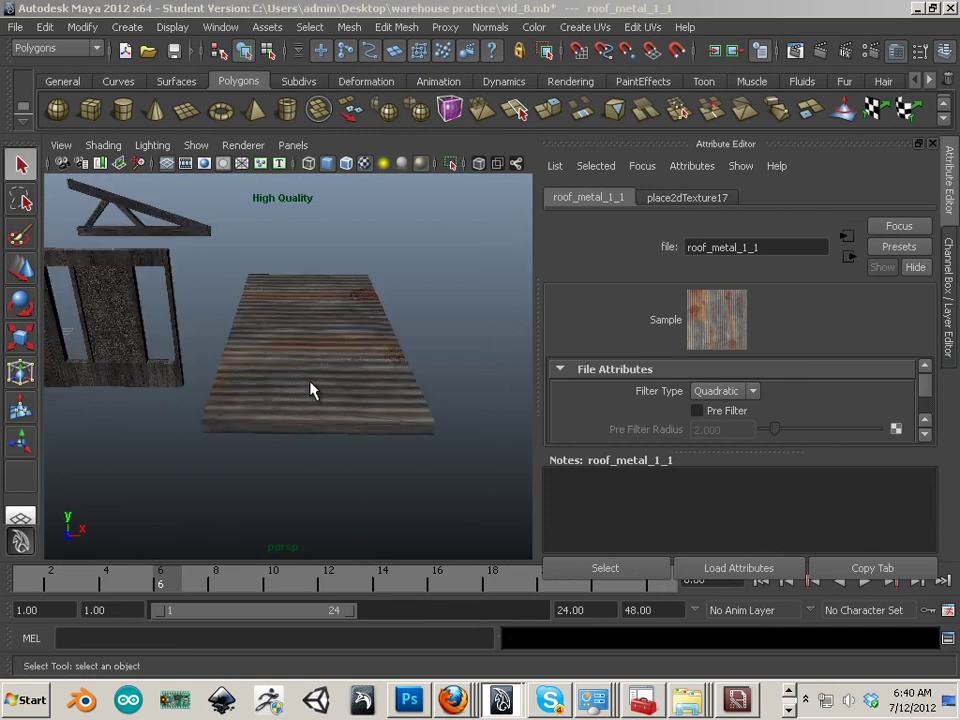
{"action": "left_click", "coordinate": [315, 388]}
{"action": "mouse_move", "coordinate": [315, 388]}
{"action": "left_mouse_down", "text": "alt"}
{"action": "mouse_move", "coordinate": [456, 364]}
{"action": "mouse_move", "coordinate": [321, 392]}
{"action": "left_mouse_up", "text": "alt"}
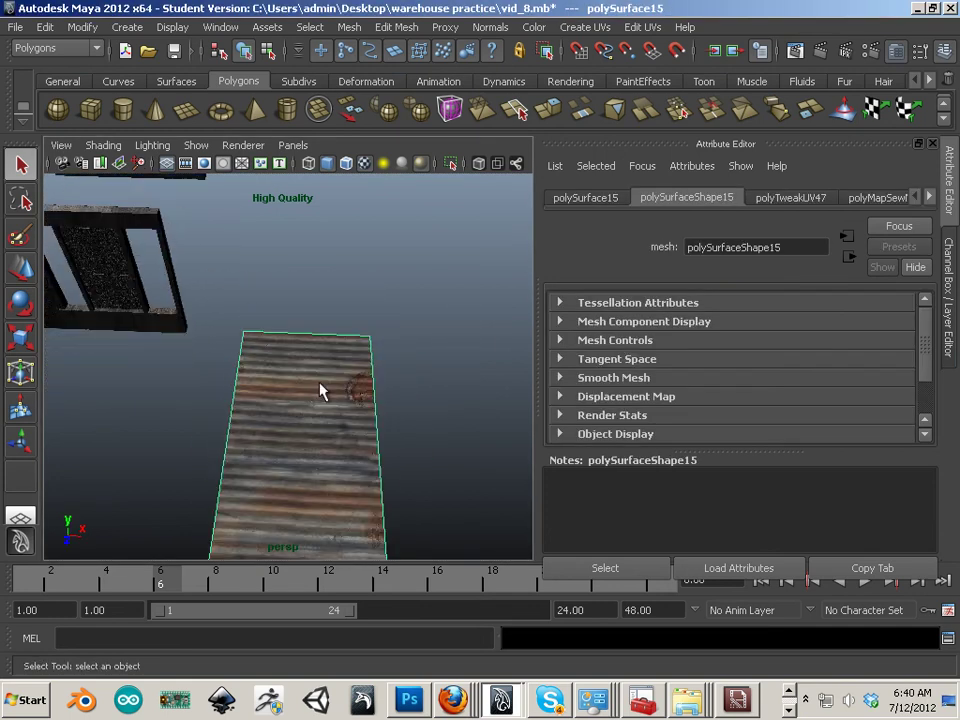
{"action": "left_click", "coordinate": [220, 27]}
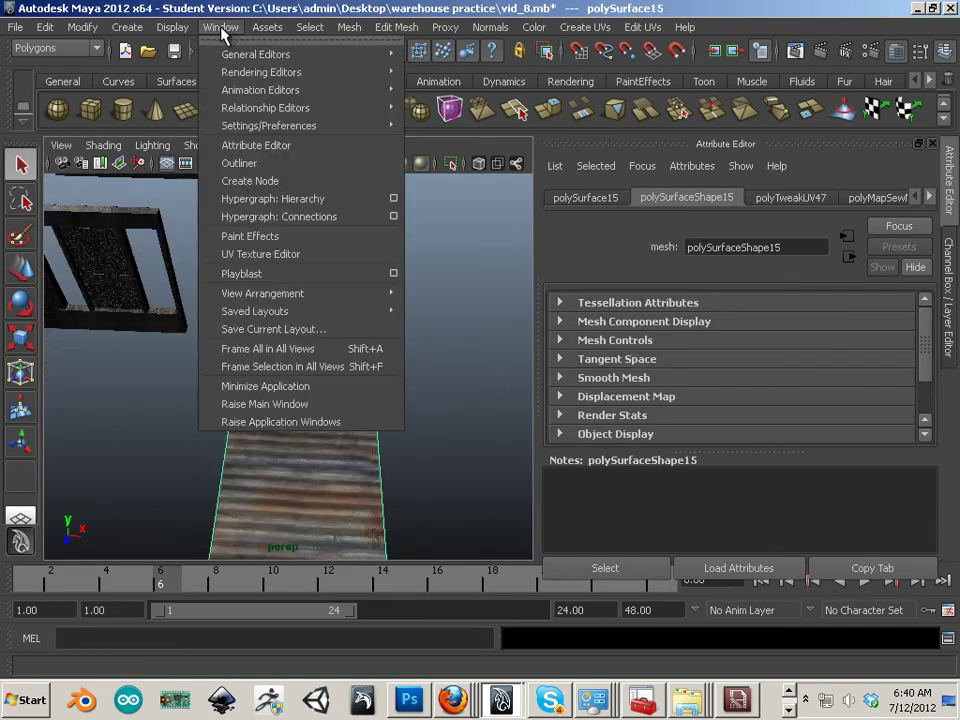
{"action": "left_click", "coordinate": [260, 263]}
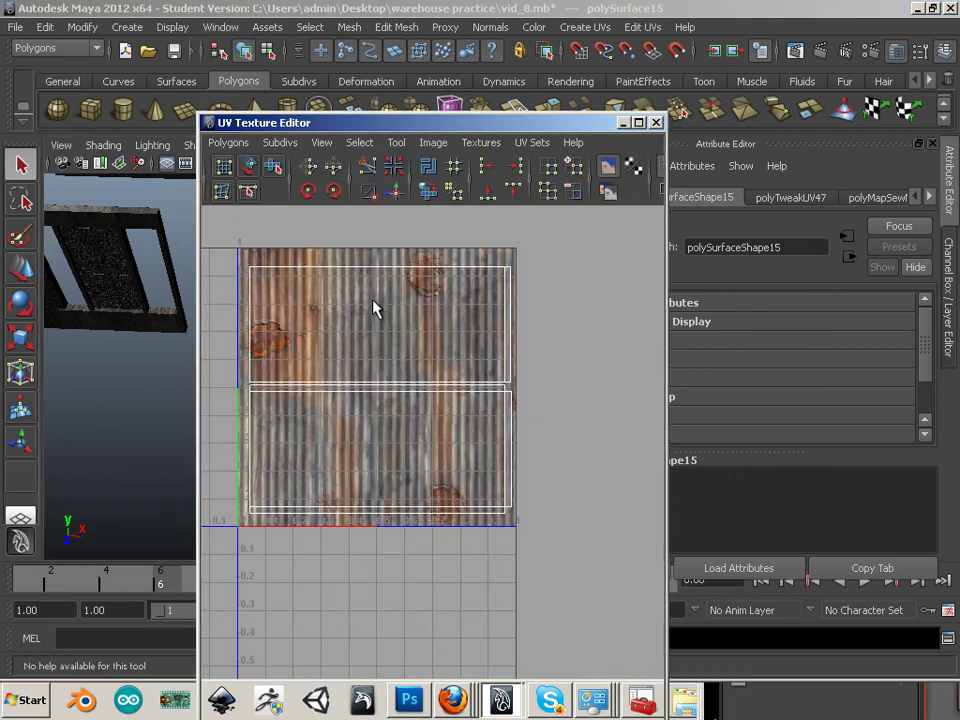
{"action": "right_click_drag", "start_coordinate": [372, 308], "coordinate": [478, 298]}
{"action": "left_click_drag", "start_coordinate": [499, 620], "coordinate": [530, 626]}
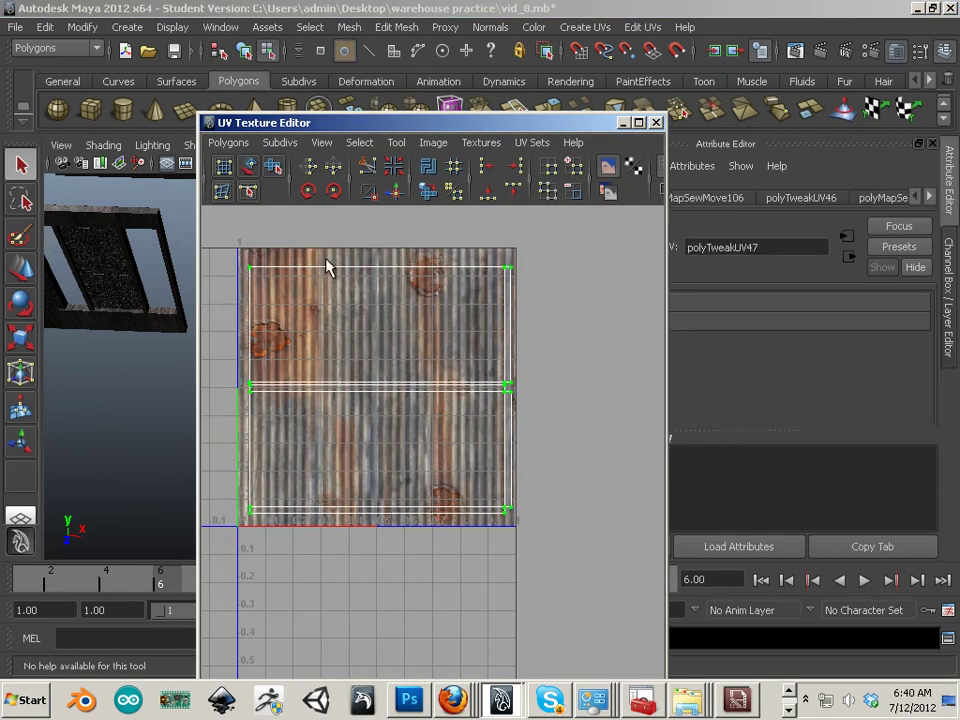
{"action": "left_click", "coordinate": [313, 192]}
{"action": "left_click", "coordinate": [313, 192]}
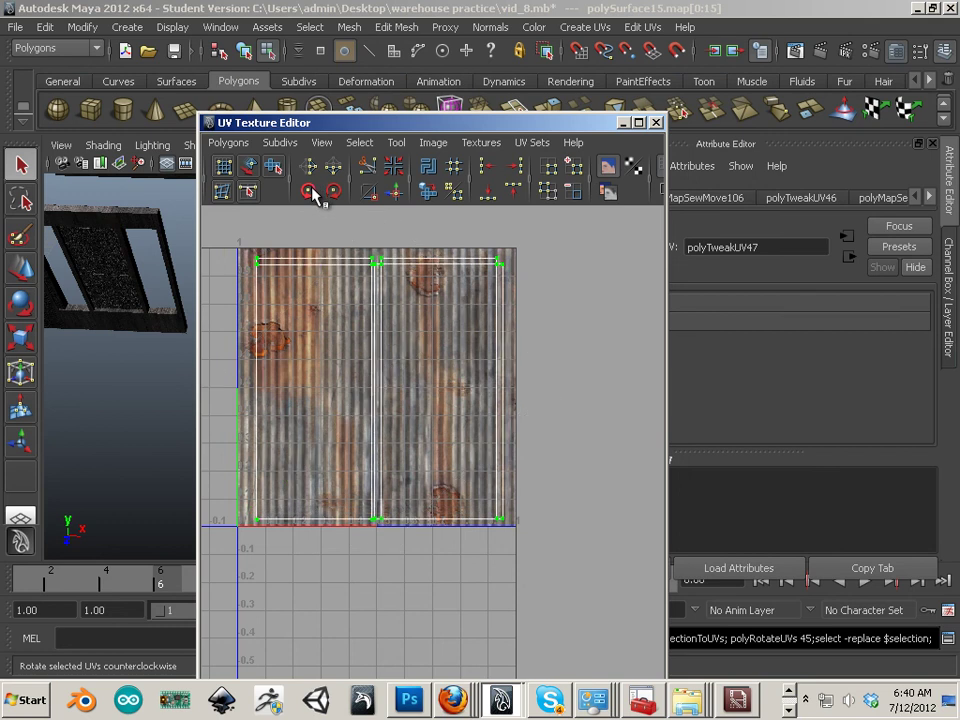
Return the roof panel to object selection and move it over to the warehouse building
{"action": "left_click_drag", "start_coordinate": [358, 126], "coordinate": [733, 189]}
{"action": "left_click_drag", "start_coordinate": [422, 448], "coordinate": [388, 377], "text": "alt"}
{"action": "mouse_move", "coordinate": [388, 377]}
{"action": "right_mouse_down", "text": "alt"}
{"action": "mouse_move", "coordinate": [367, 377]}
{"action": "mouse_move", "coordinate": [390, 380]}
{"action": "right_mouse_up", "text": "alt"}
{"action": "right_click_drag", "start_coordinate": [326, 339], "coordinate": [300, 330], "text": "alt"}
{"action": "middle_click_drag", "start_coordinate": [280, 375], "coordinate": [348, 264], "text": "alt"}
{"action": "right_click_drag", "start_coordinate": [348, 264], "coordinate": [356, 304], "text": "alt"}
{"action": "right_click_drag", "start_coordinate": [362, 352], "coordinate": [450, 328]}
{"action": "left_click", "coordinate": [473, 379]}
{"action": "right_click_drag", "start_coordinate": [465, 378], "coordinate": [214, 317], "text": "alt"}
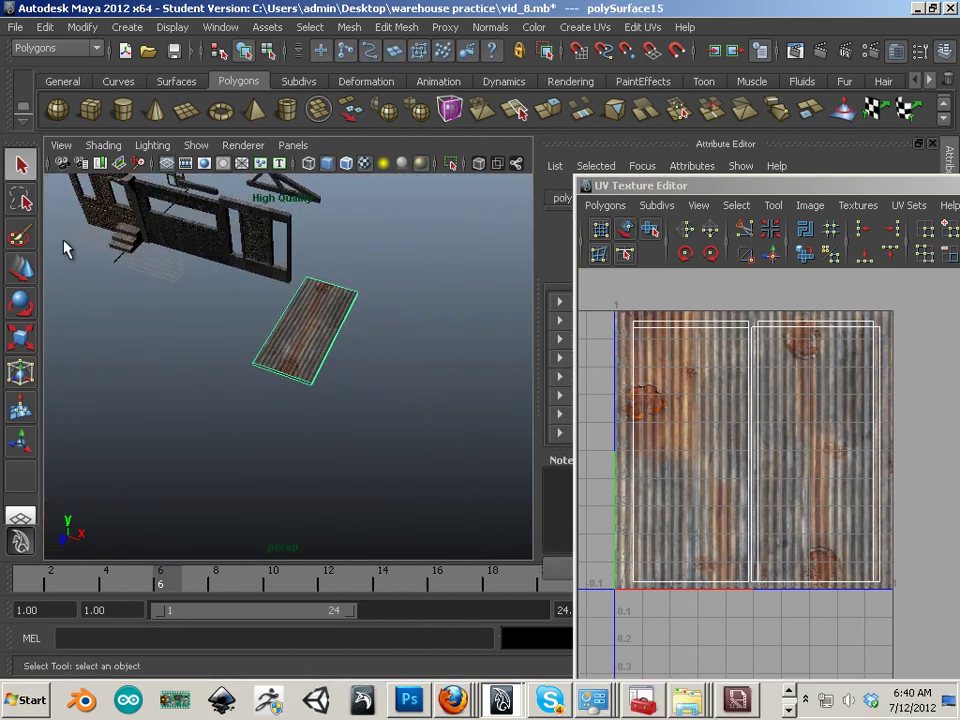
{"action": "left_click", "coordinate": [22, 266]}
{"action": "left_click_drag", "start_coordinate": [381, 349], "coordinate": [181, 307]}
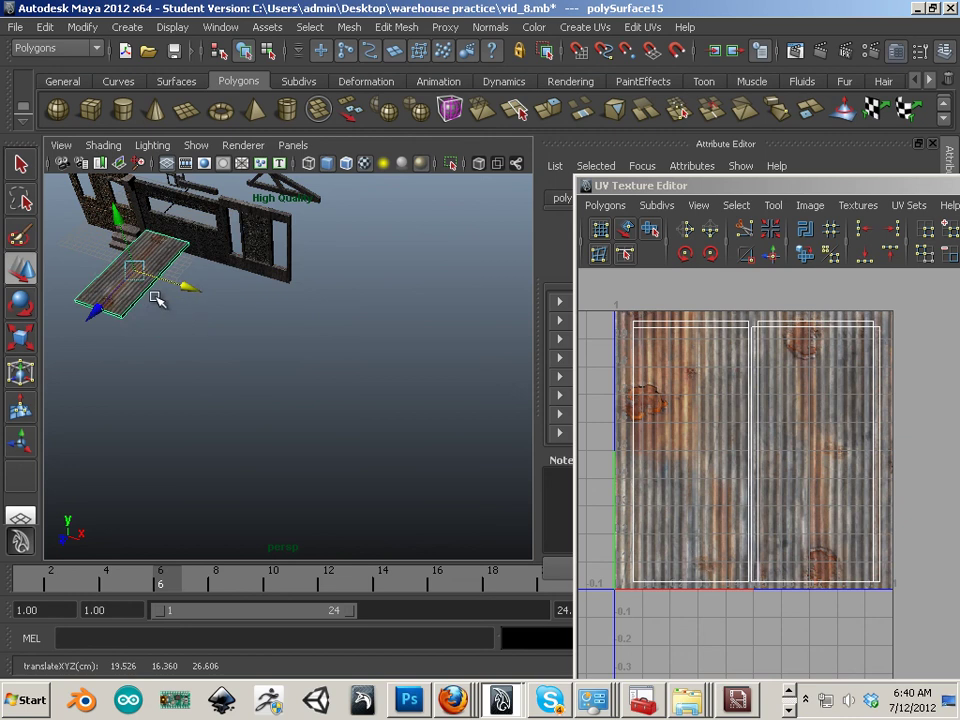
{"action": "left_click_drag", "start_coordinate": [97, 302], "coordinate": [223, 214]}
Examine the rusty corrugated texture on the roof panel's top and edges from several angles
{"action": "middle_click_drag", "start_coordinate": [252, 282], "coordinate": [274, 385], "text": "alt"}
{"action": "left_click_drag", "start_coordinate": [274, 385], "coordinate": [330, 328], "text": "alt"}
{"action": "scroll", "coordinate": [294, 363], "scroll_direction": "up", "scroll_amount": 5}
{"action": "middle_click_drag", "start_coordinate": [294, 363], "coordinate": [443, 483], "text": "alt"}
{"action": "right_click_drag", "start_coordinate": [443, 483], "coordinate": [479, 462], "text": "alt"}
{"action": "middle_click_drag", "start_coordinate": [479, 462], "coordinate": [362, 415], "text": "alt"}
{"action": "left_click_drag", "start_coordinate": [362, 415], "coordinate": [371, 459], "text": "alt"}
{"action": "right_click_drag", "start_coordinate": [371, 459], "coordinate": [416, 628], "text": "alt"}
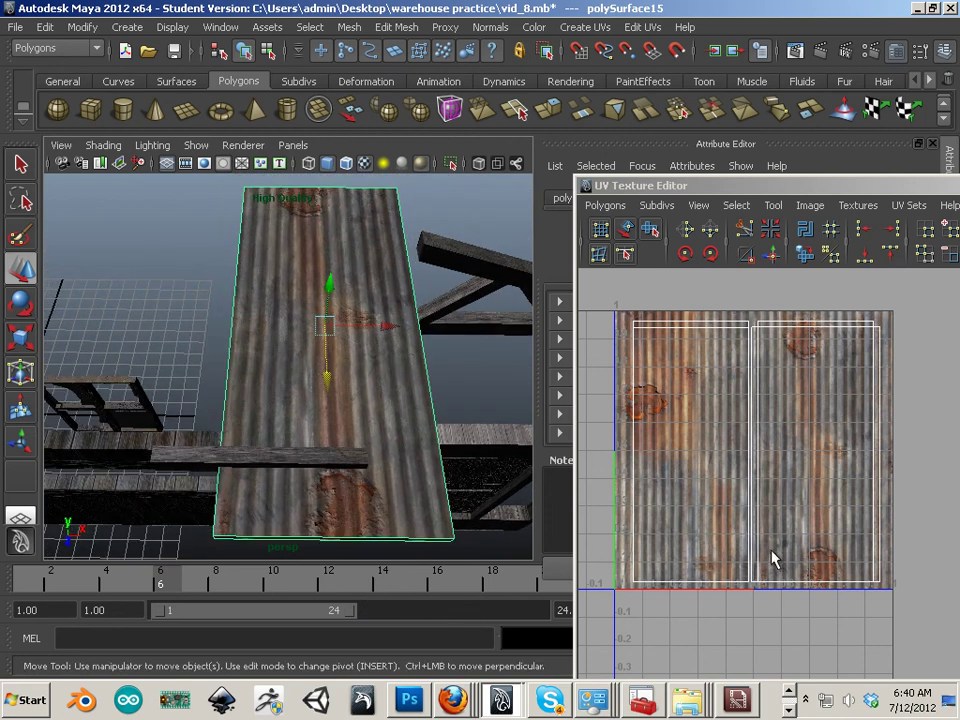
{"action": "left_click_drag", "start_coordinate": [444, 474], "coordinate": [143, 229], "text": "alt"}
{"action": "right_click_drag", "start_coordinate": [143, 229], "coordinate": [183, 421], "text": "alt"}
{"action": "right_click_drag", "start_coordinate": [460, 378], "coordinate": [334, 389], "text": "alt"}
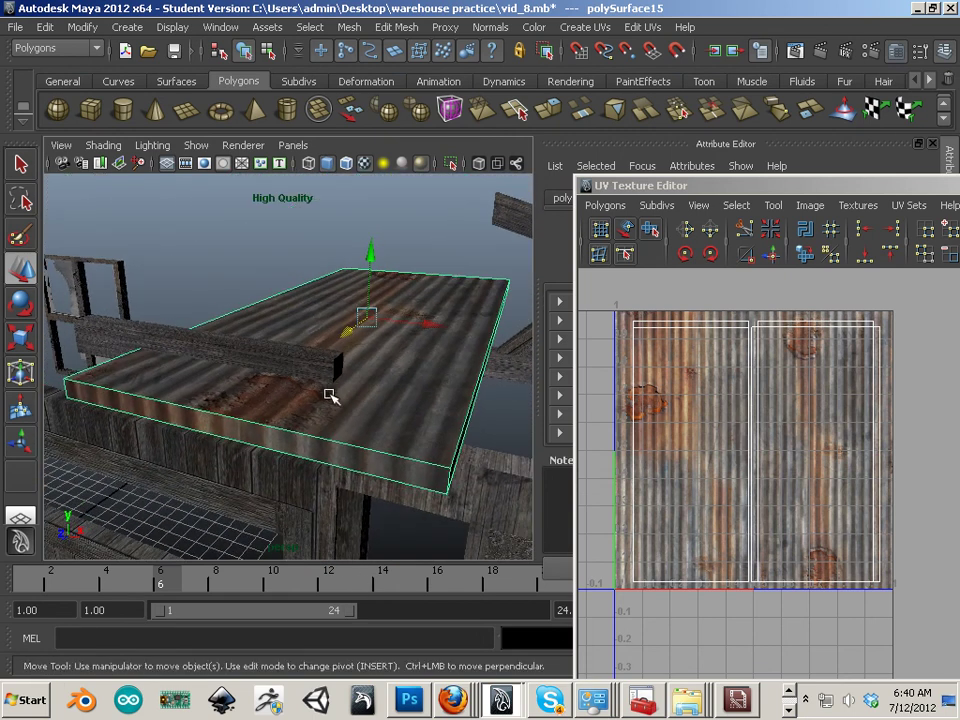
{"action": "left_click_drag", "start_coordinate": [178, 421], "coordinate": [322, 421], "text": "alt"}
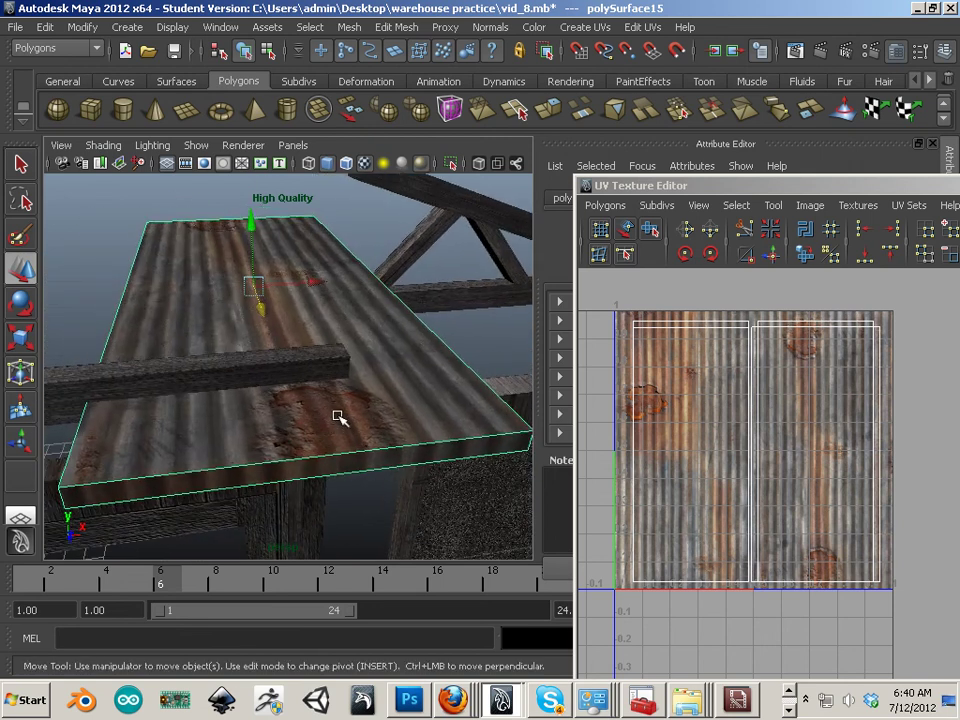
Switch to Photoshop, check Layer 2 with Layer 1 hidden and shown again, and set Layer 2's blend mode to Normal
{"action": "left_click", "coordinate": [405, 703]}
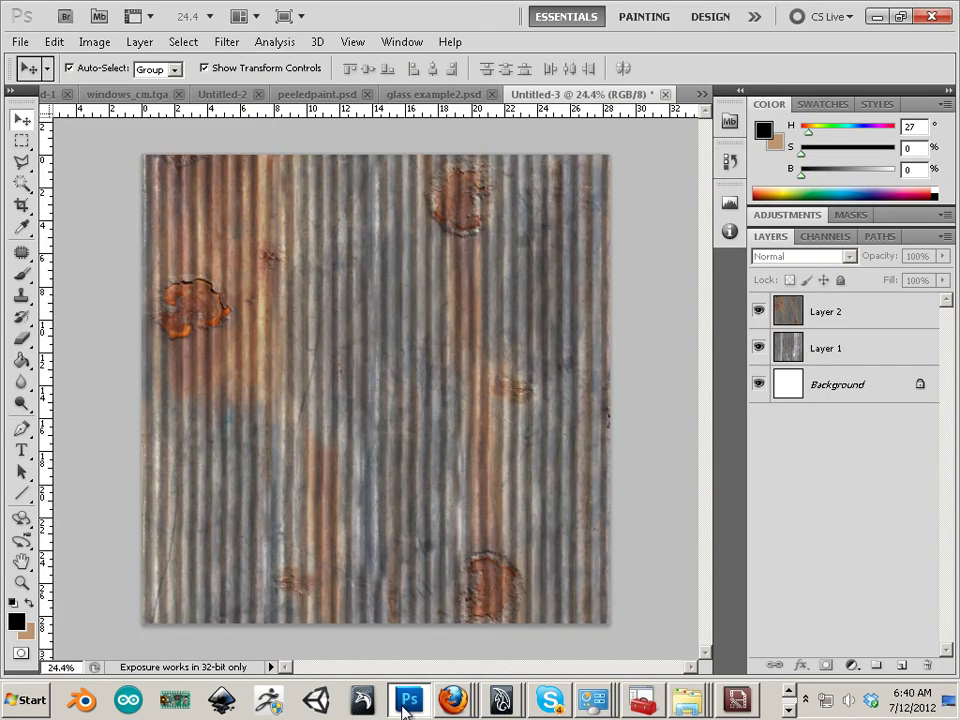
{"action": "left_click", "coordinate": [849, 312]}
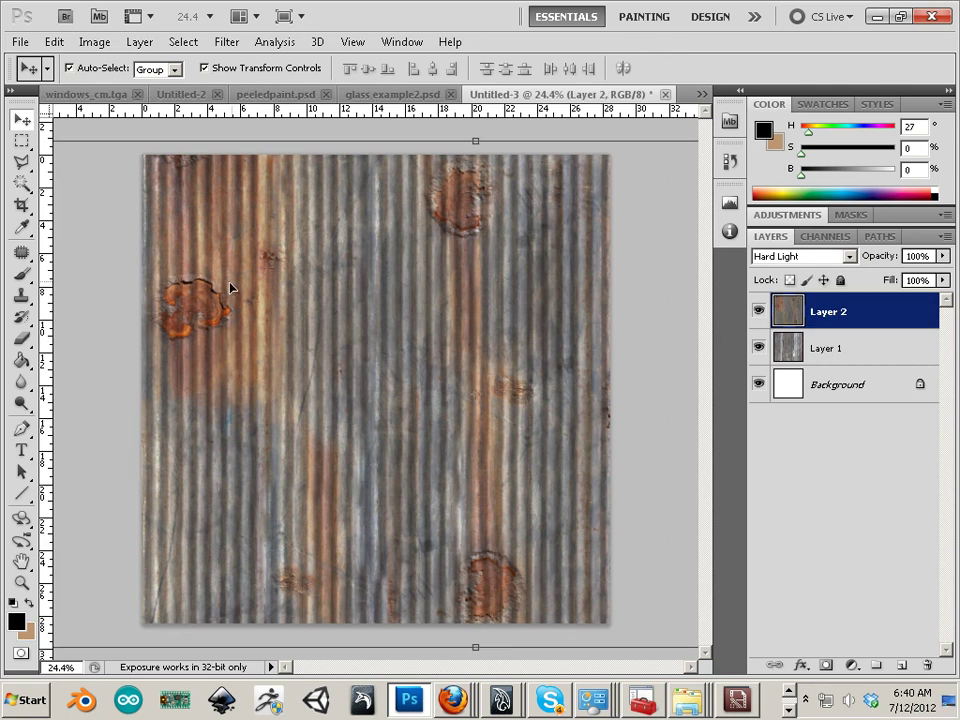
{"action": "left_click", "coordinate": [759, 348]}
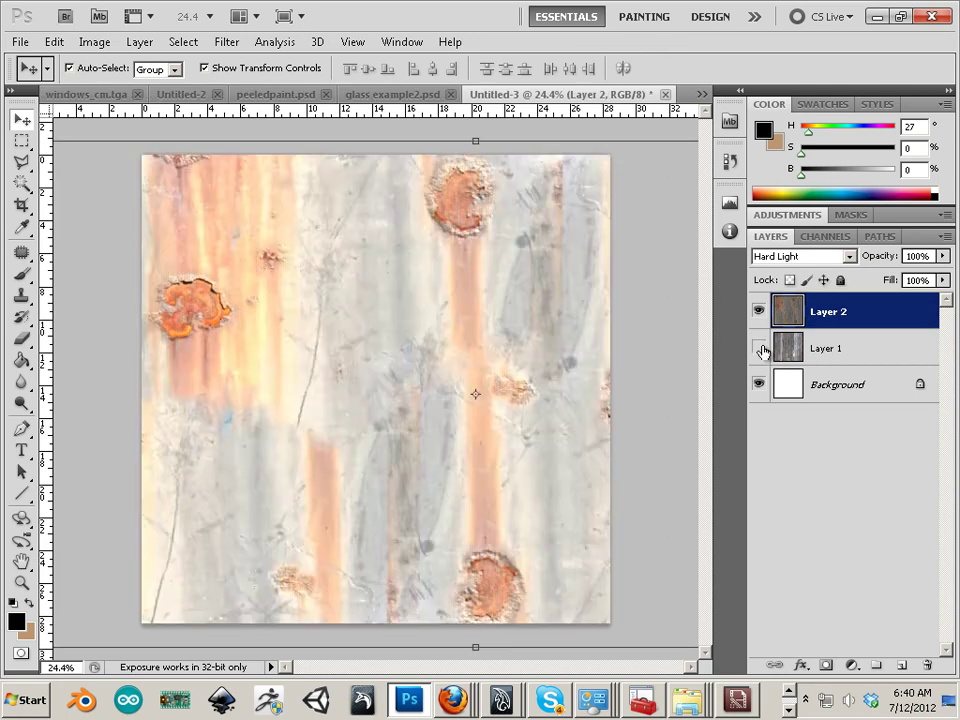
{"action": "left_click", "coordinate": [759, 348]}
{"action": "left_click", "coordinate": [800, 257]}
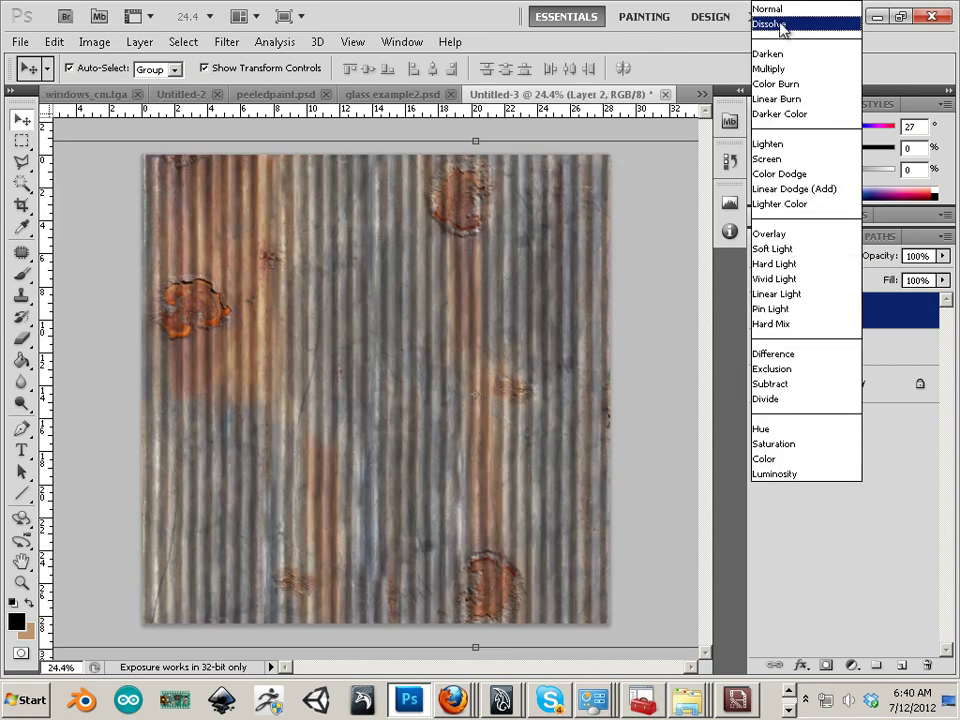
{"action": "left_click", "coordinate": [779, 12]}
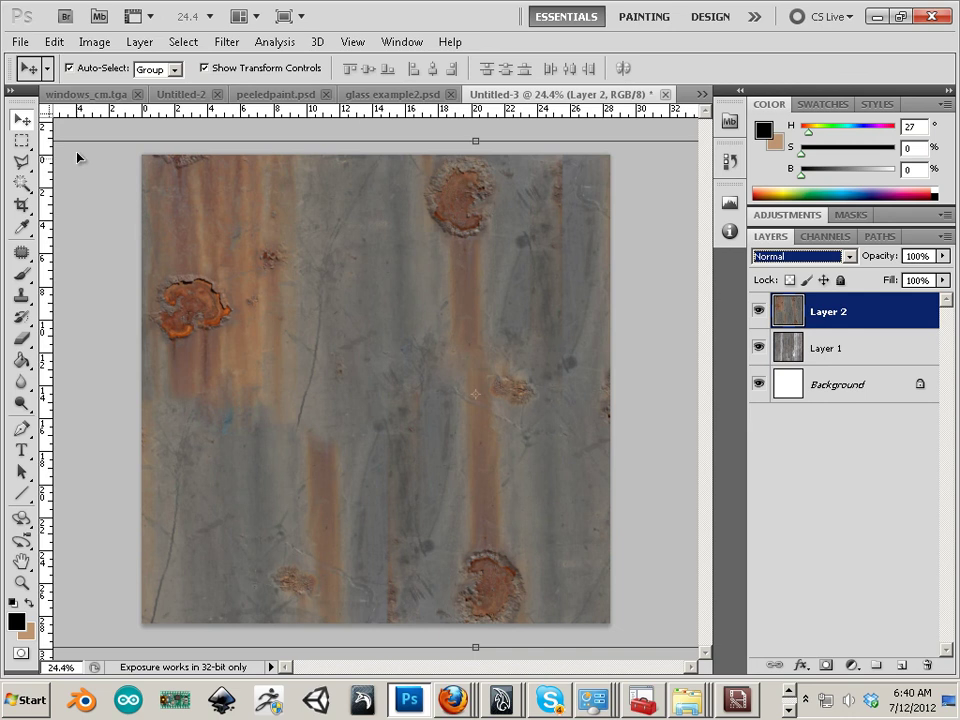
{"action": "left_click", "coordinate": [21, 141]}
{"action": "key", "text": "ctrl+a"}
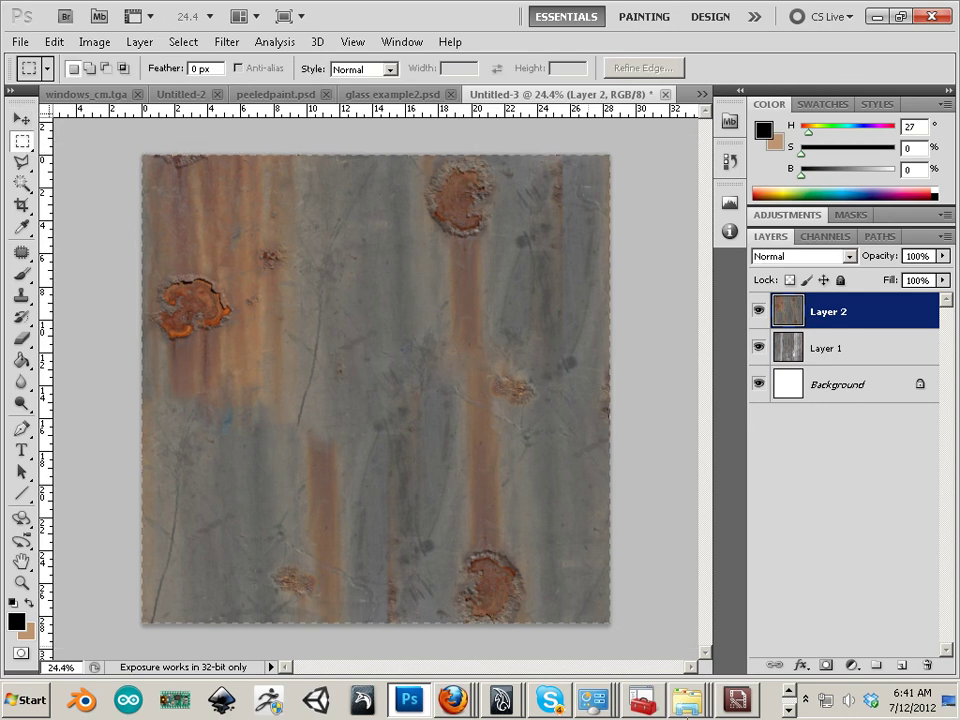
{"action": "left_click", "coordinate": [21, 118]}
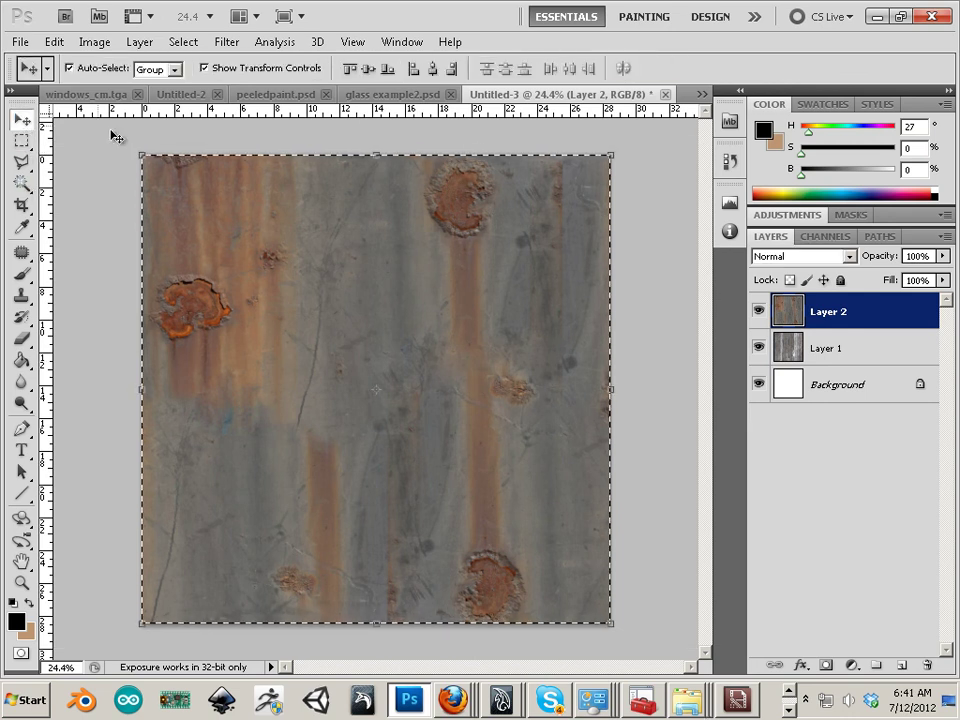
{"action": "left_click", "coordinate": [183, 42]}
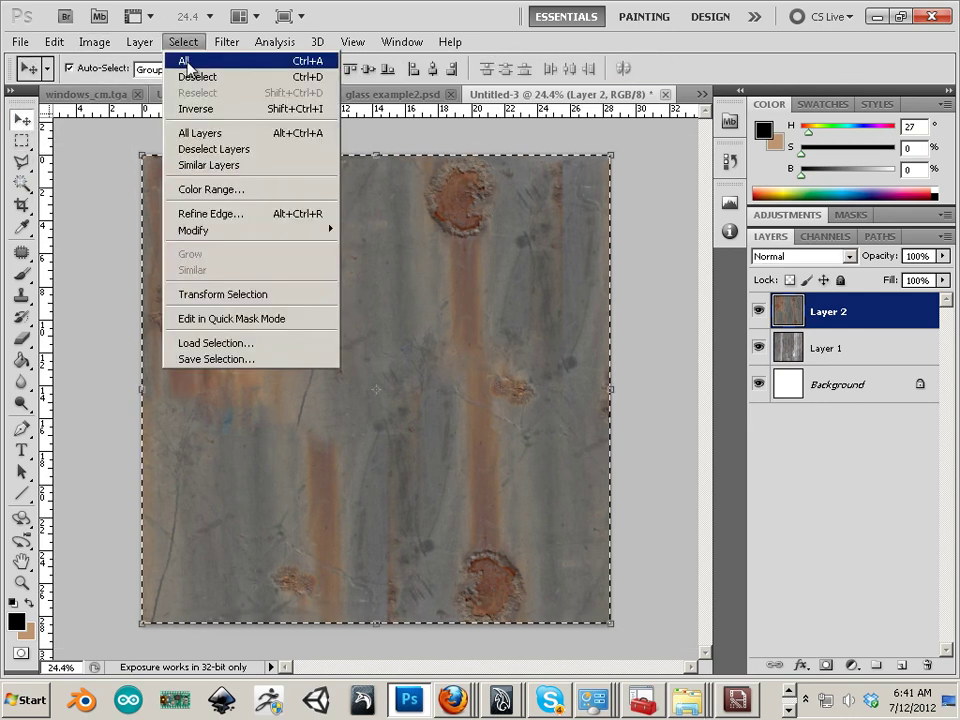
{"action": "left_click", "coordinate": [185, 79]}
Scale Layer 2 proportionally down to 64.48% and position it across the upper part of the canvas
{"action": "mouse_move", "coordinate": [229, 260]}
{"action": "left_mouse_down"}
{"action": "mouse_move", "coordinate": [369, 323]}
{"action": "mouse_move", "coordinate": [229, 257]}
{"action": "left_mouse_up"}
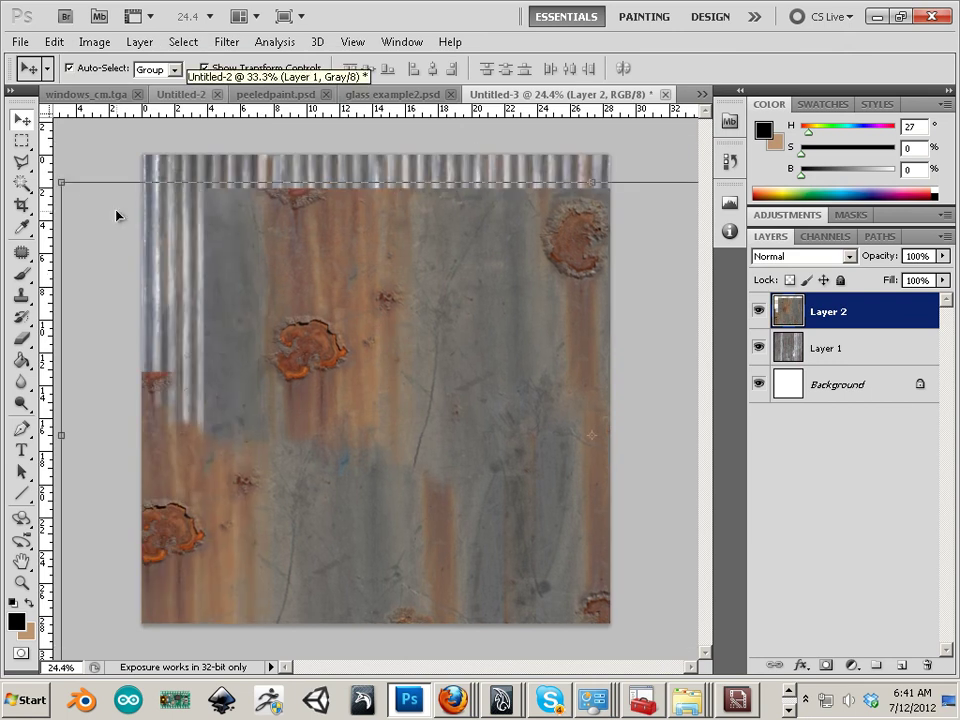
{"action": "left_click_drag", "start_coordinate": [64, 185], "coordinate": [302, 392], "text": "shift"}
{"action": "left_click_drag", "start_coordinate": [572, 549], "coordinate": [351, 399]}
{"action": "left_click_drag", "start_coordinate": [129, 176], "coordinate": [207, 228], "text": "shift"}
{"action": "left_click_drag", "start_coordinate": [486, 414], "coordinate": [358, 377]}
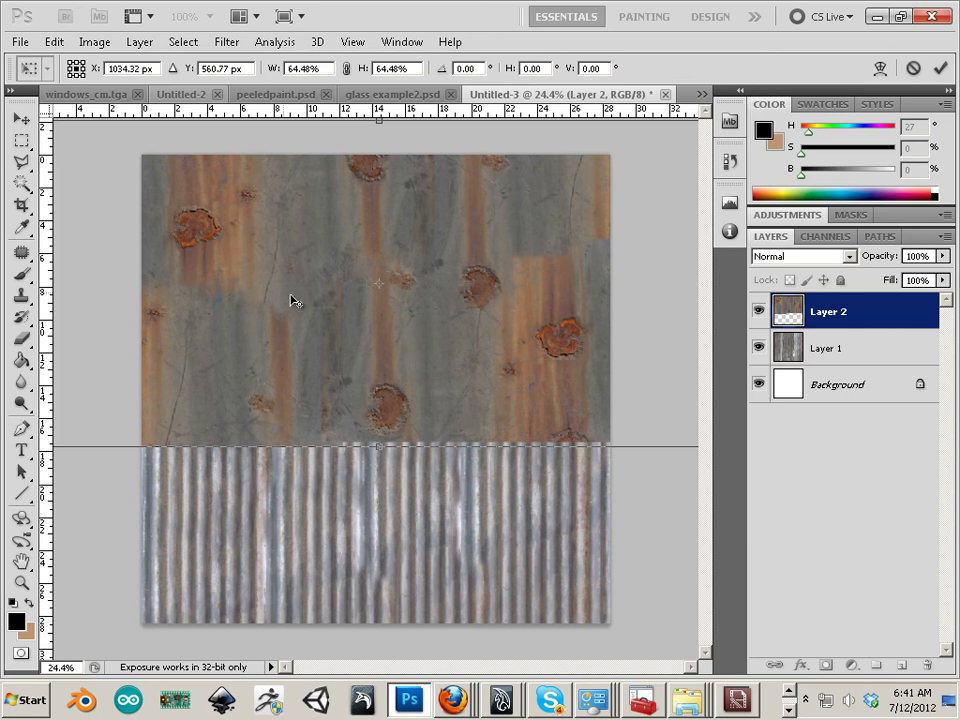
{"action": "left_click", "coordinate": [25, 119]}
{"action": "left_click", "coordinate": [425, 275]}
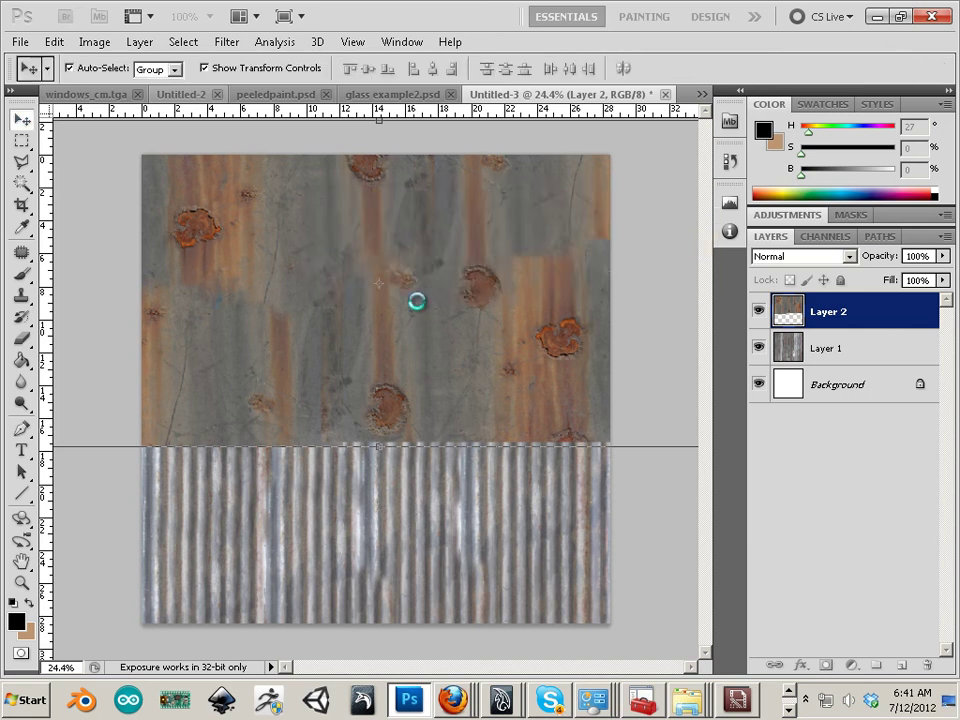
Cover the canvas's lower-right area with a duplicate of Layer 2, erasing the copy's hard edges and shifting it up and right over the seam
{"action": "left_click_drag", "start_coordinate": [358, 294], "coordinate": [491, 547]}
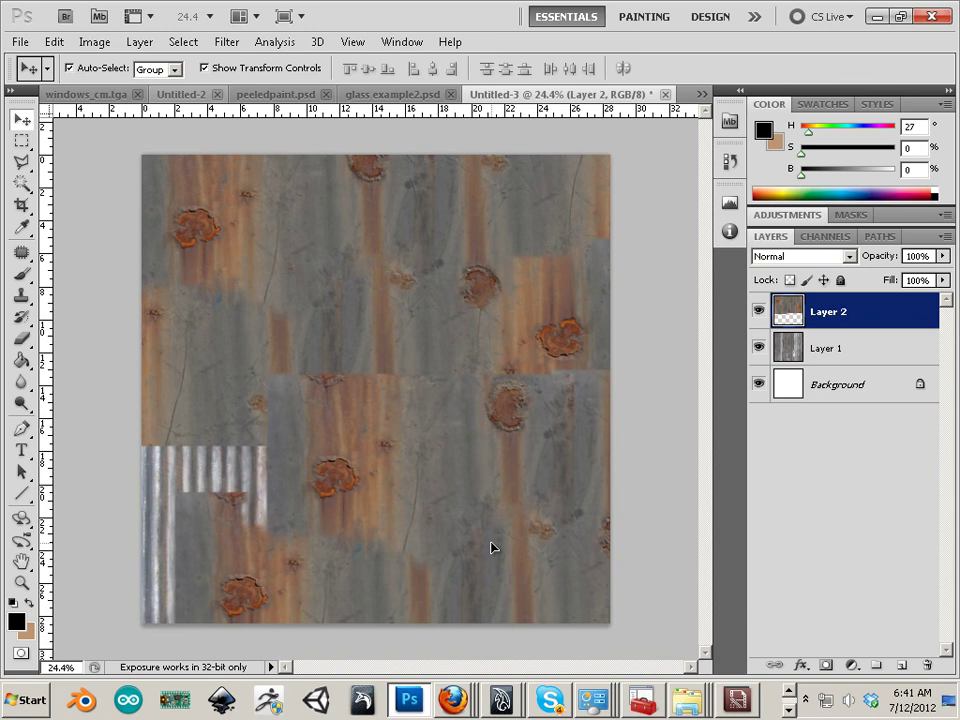
{"action": "key", "text": "ctrl+j"}
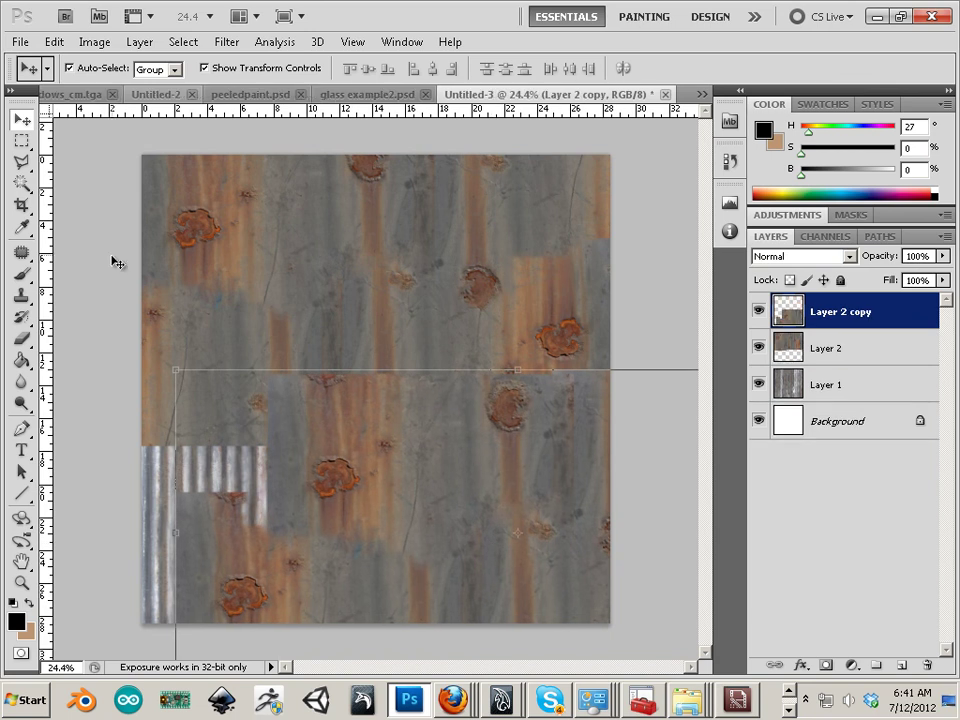
{"action": "left_click", "coordinate": [22, 338]}
{"action": "mouse_move", "coordinate": [428, 362]}
{"action": "left_mouse_down"}
{"action": "mouse_move", "coordinate": [497, 388]}
{"action": "mouse_move", "coordinate": [476, 403]}
{"action": "mouse_move", "coordinate": [360, 364]}
{"action": "mouse_move", "coordinate": [266, 362]}
{"action": "mouse_move", "coordinate": [254, 430]}
{"action": "mouse_move", "coordinate": [383, 390]}
{"action": "mouse_move", "coordinate": [406, 400]}
{"action": "left_mouse_up"}
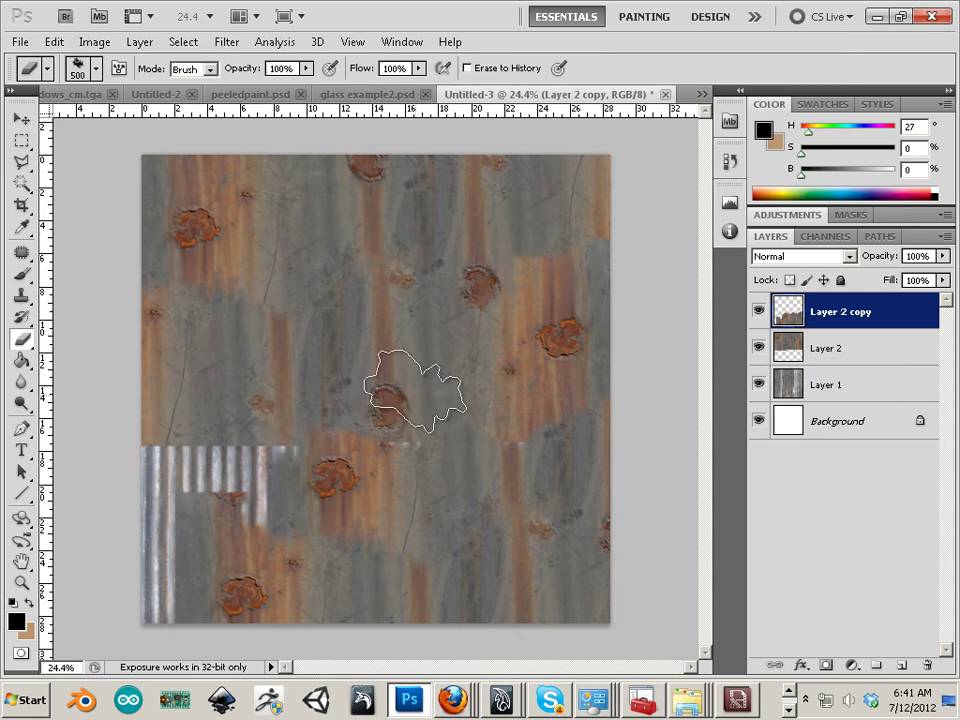
{"action": "left_click", "coordinate": [21, 119]}
{"action": "left_click_drag", "start_coordinate": [428, 501], "coordinate": [482, 446]}
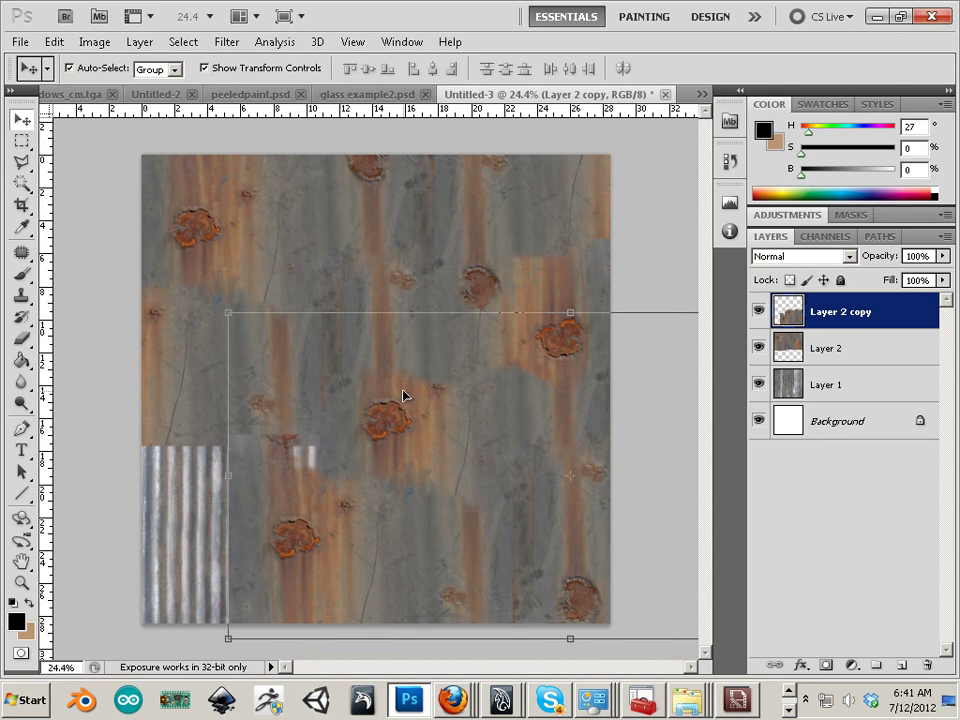
Place a second rust copy over the canvas's lower-left corner and erase its hard upper and right edges
{"action": "mouse_move", "coordinate": [578, 511]}
{"action": "left_mouse_down"}
{"action": "mouse_move", "coordinate": [210, 545]}
{"action": "mouse_move", "coordinate": [92, 591]}
{"action": "mouse_move", "coordinate": [73, 610]}
{"action": "mouse_move", "coordinate": [193, 369]}
{"action": "left_mouse_up"}
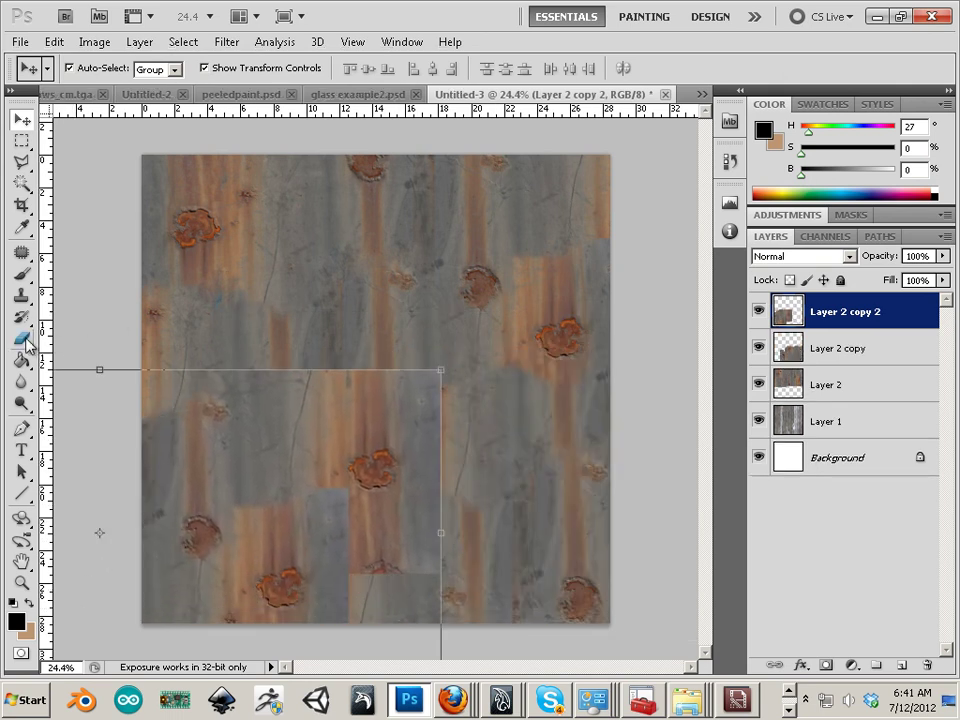
{"action": "key", "text": "e"}
{"action": "mouse_move", "coordinate": [400, 583]}
{"action": "left_mouse_down"}
{"action": "mouse_move", "coordinate": [442, 474]}
{"action": "mouse_move", "coordinate": [337, 375]}
{"action": "mouse_move", "coordinate": [423, 521]}
{"action": "mouse_move", "coordinate": [272, 373]}
{"action": "mouse_move", "coordinate": [152, 414]}
{"action": "mouse_move", "coordinate": [30, 295]}
{"action": "left_mouse_up"}
Shift Layer 2 copy slightly down and move Layer 2 copy 2 up to cover the corrugated metal exposed at the lower left
{"action": "left_click", "coordinate": [22, 119]}
{"action": "mouse_move", "coordinate": [330, 587]}
{"action": "left_mouse_down"}
{"action": "mouse_move", "coordinate": [339, 555]}
{"action": "mouse_move", "coordinate": [321, 601]}
{"action": "mouse_move", "coordinate": [339, 596]}
{"action": "left_mouse_up"}
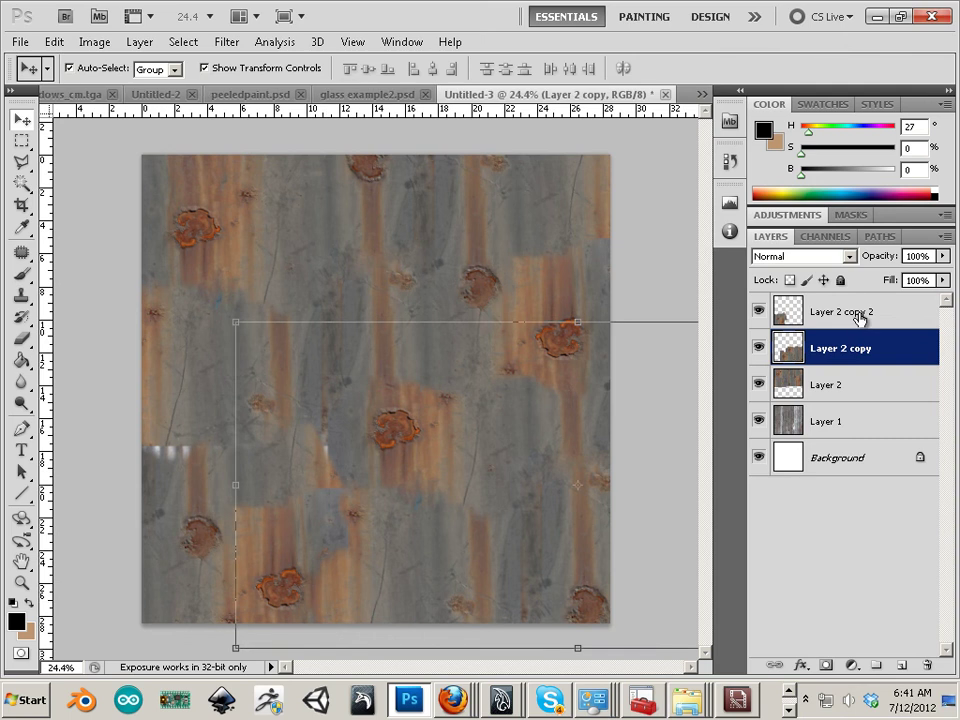
{"action": "left_click", "coordinate": [805, 312]}
{"action": "left_click_drag", "start_coordinate": [205, 575], "coordinate": [177, 380]}
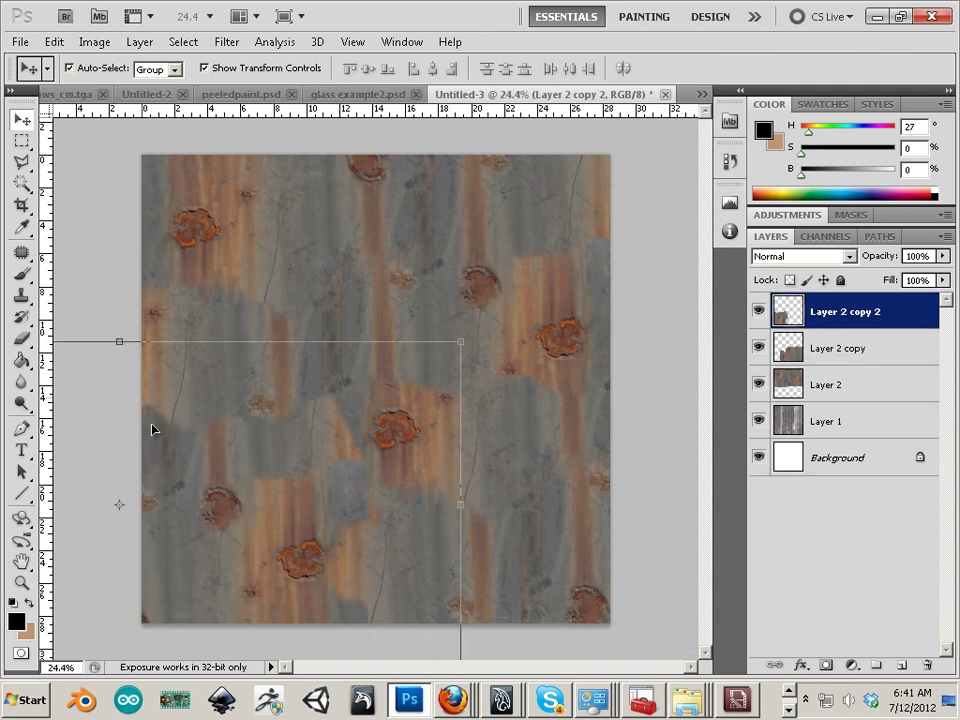
{"action": "left_click_drag", "start_coordinate": [296, 464], "coordinate": [296, 403]}
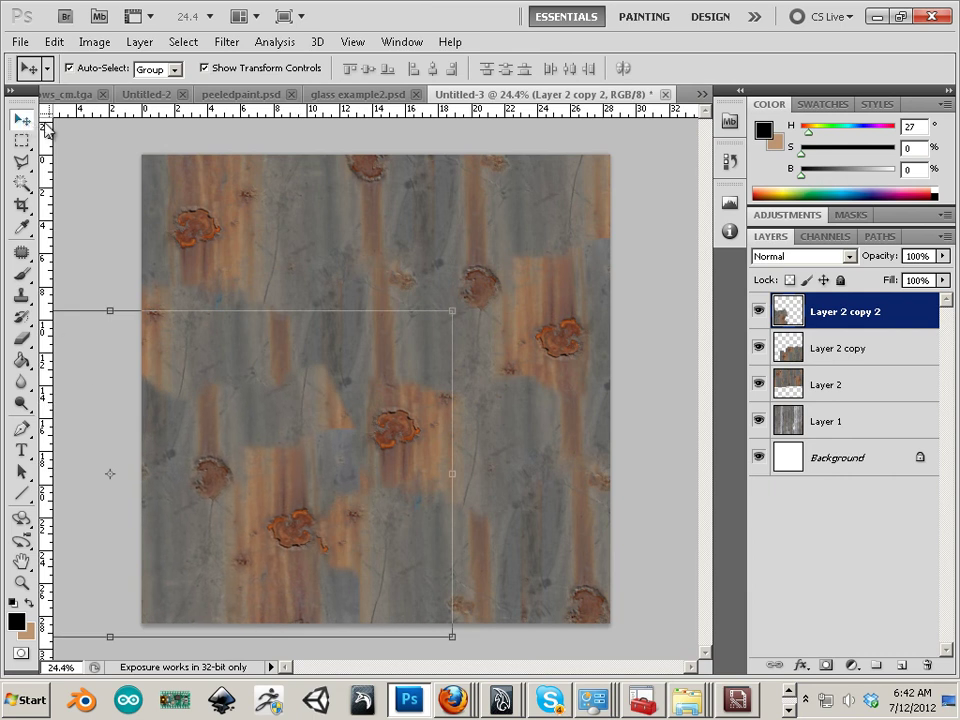